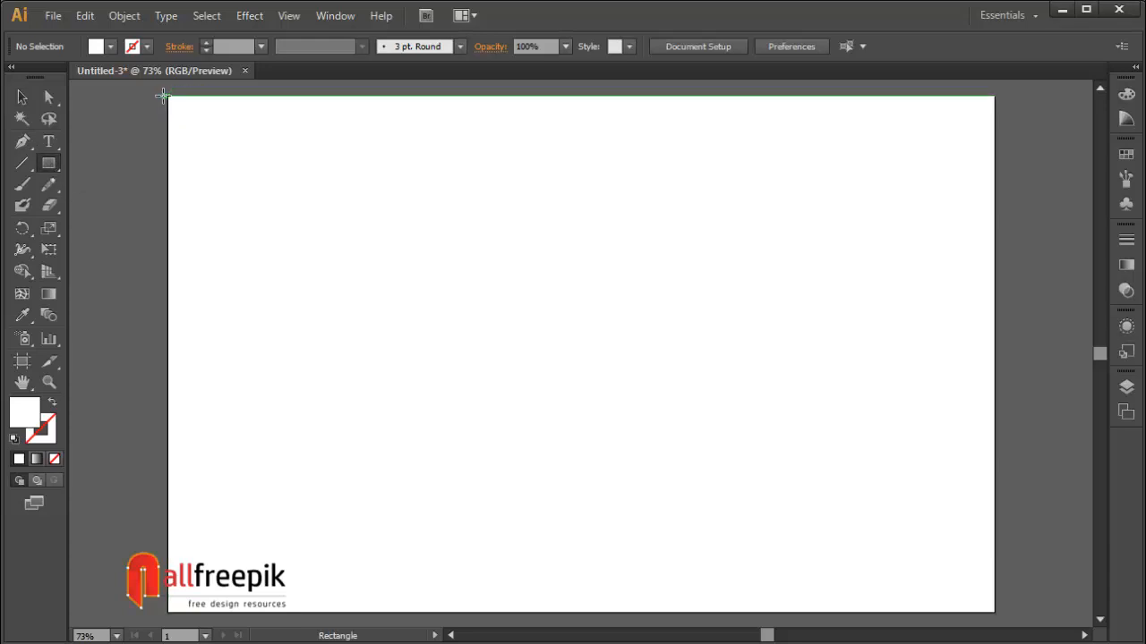
Draw a rectangle covering the whole artboard and fill it with a white-to-black linear gradient
{"action": "left_click_drag", "start_coordinate": [164, 95], "coordinate": [994, 612]}
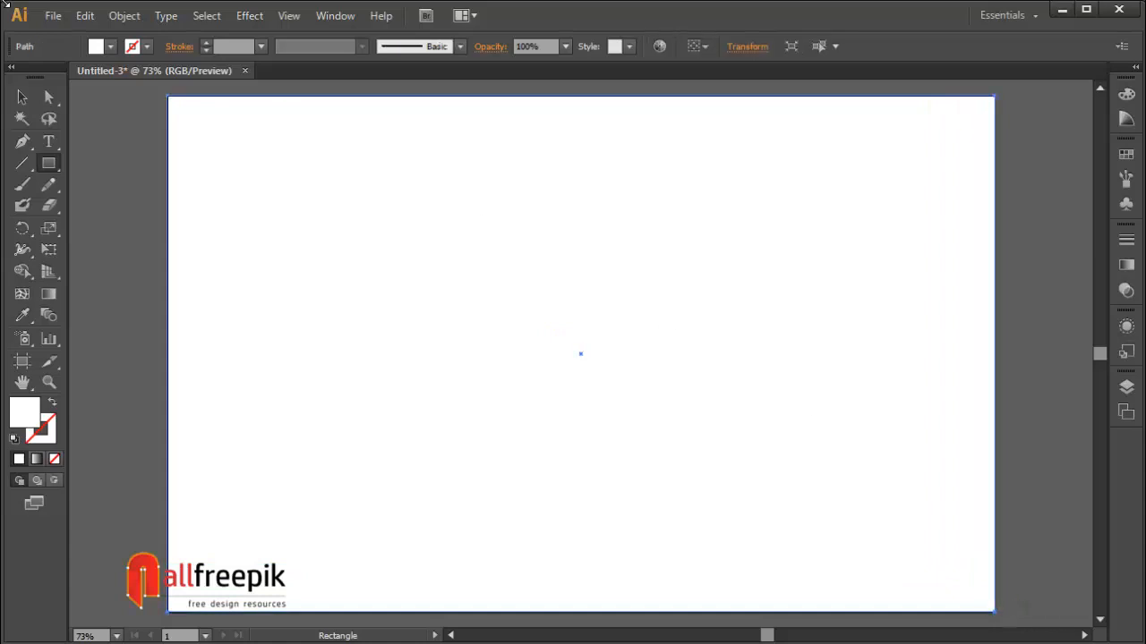
{"action": "left_click", "coordinate": [23, 99]}
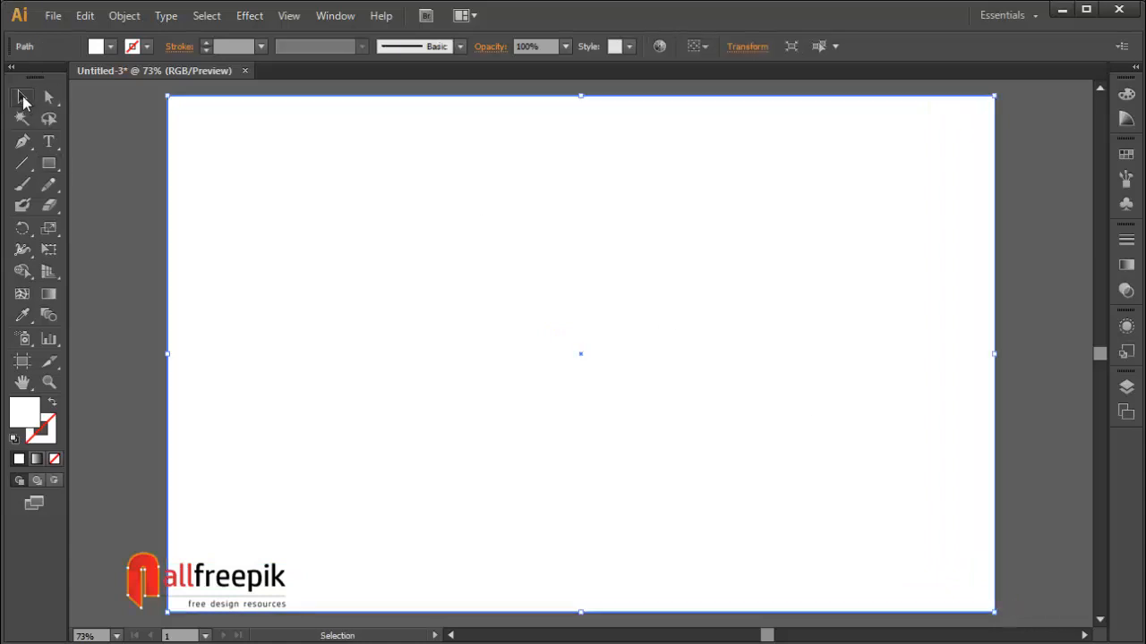
{"action": "left_click", "coordinate": [1126, 265]}
{"action": "left_click", "coordinate": [989, 348]}
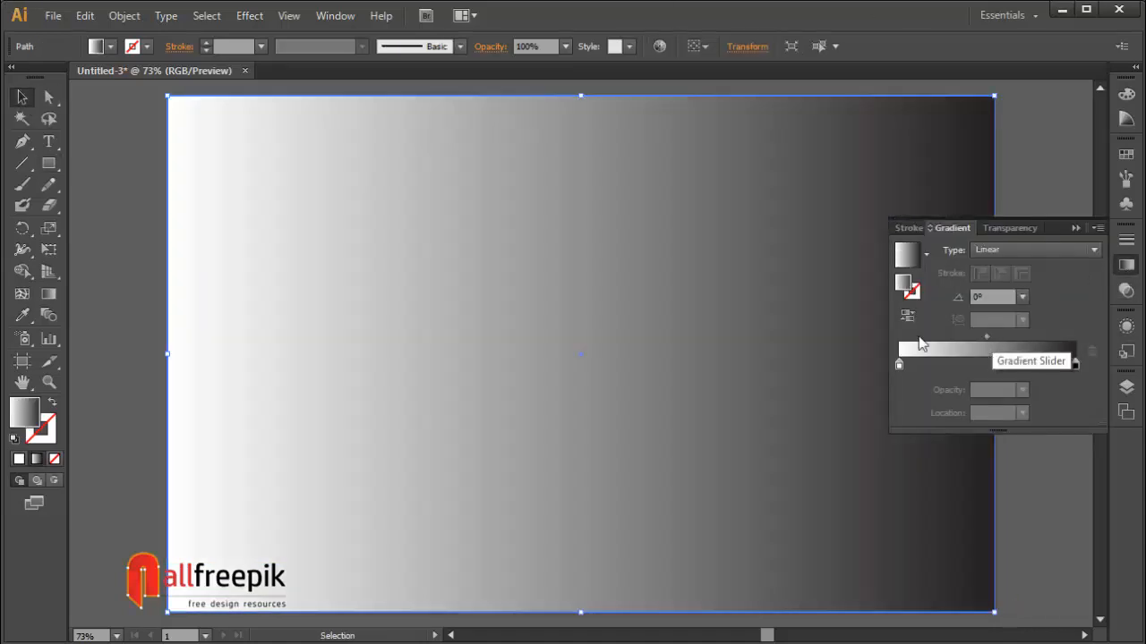
Set the background gradient's left stop to pink and its right stop to cyan
{"action": "double_click", "coordinate": [900, 365]}
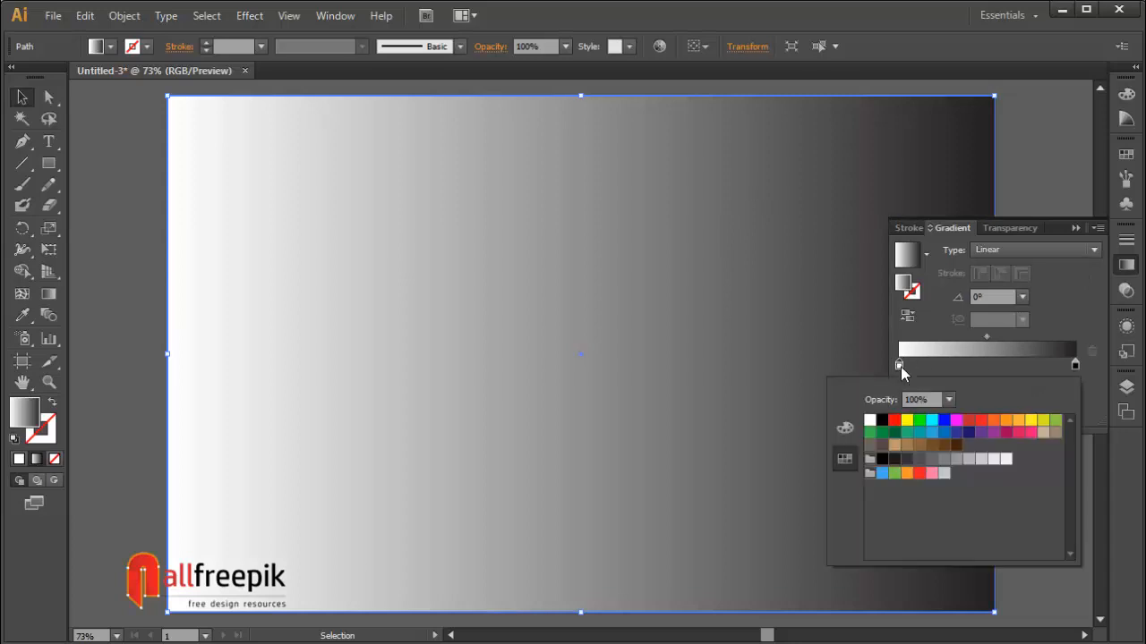
{"action": "left_click", "coordinate": [1030, 434]}
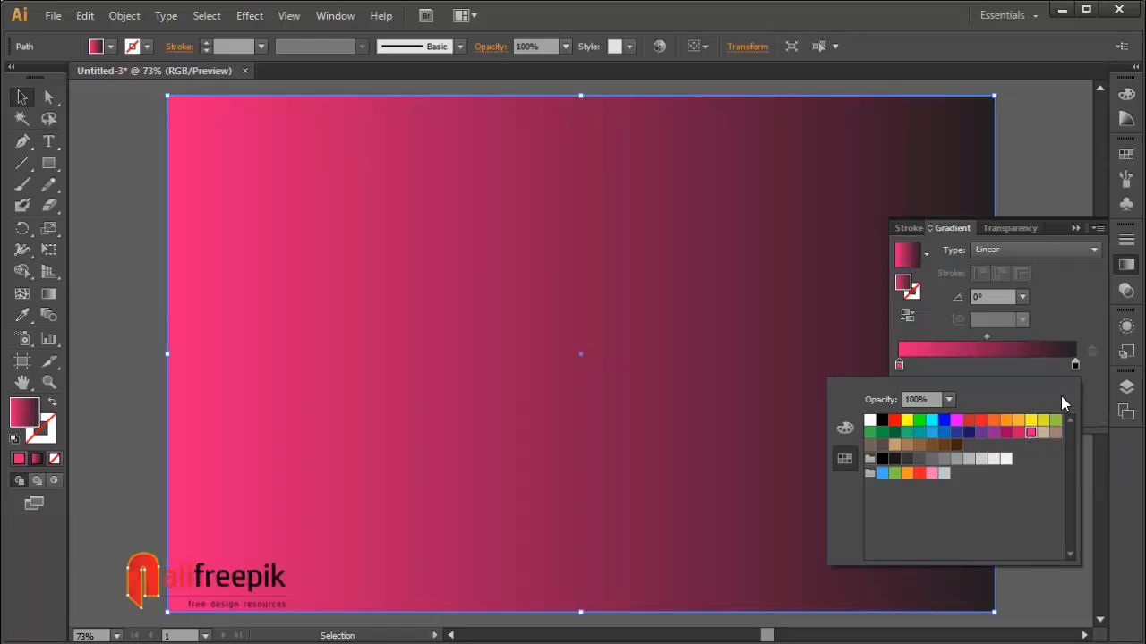
{"action": "left_click", "coordinate": [1075, 365]}
{"action": "double_click", "coordinate": [1075, 365]}
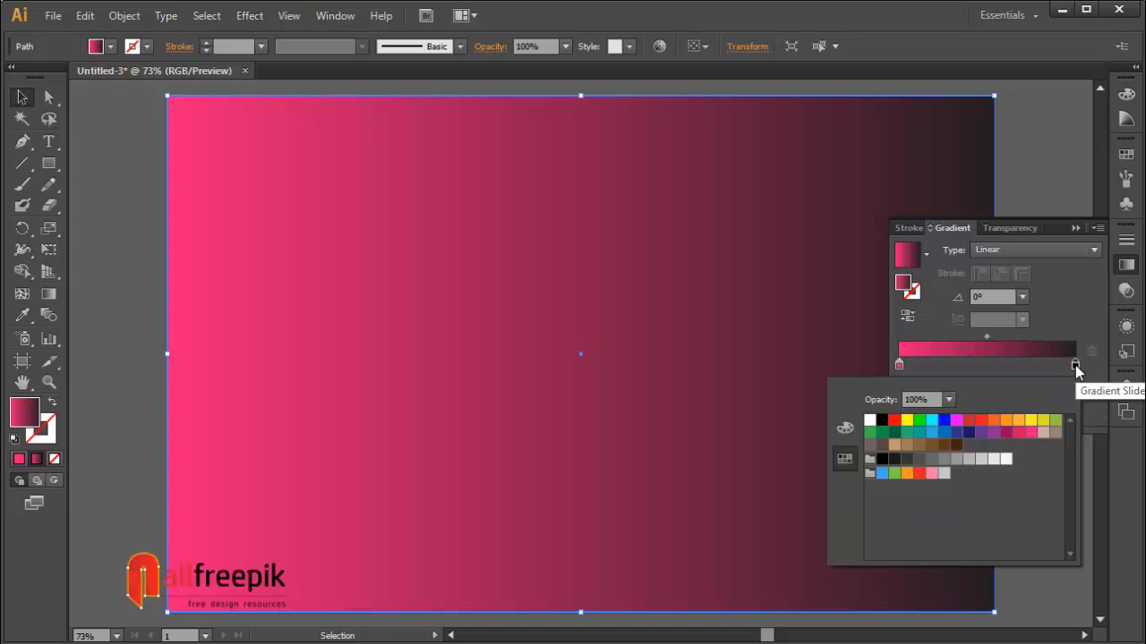
{"action": "left_click", "coordinate": [931, 421]}
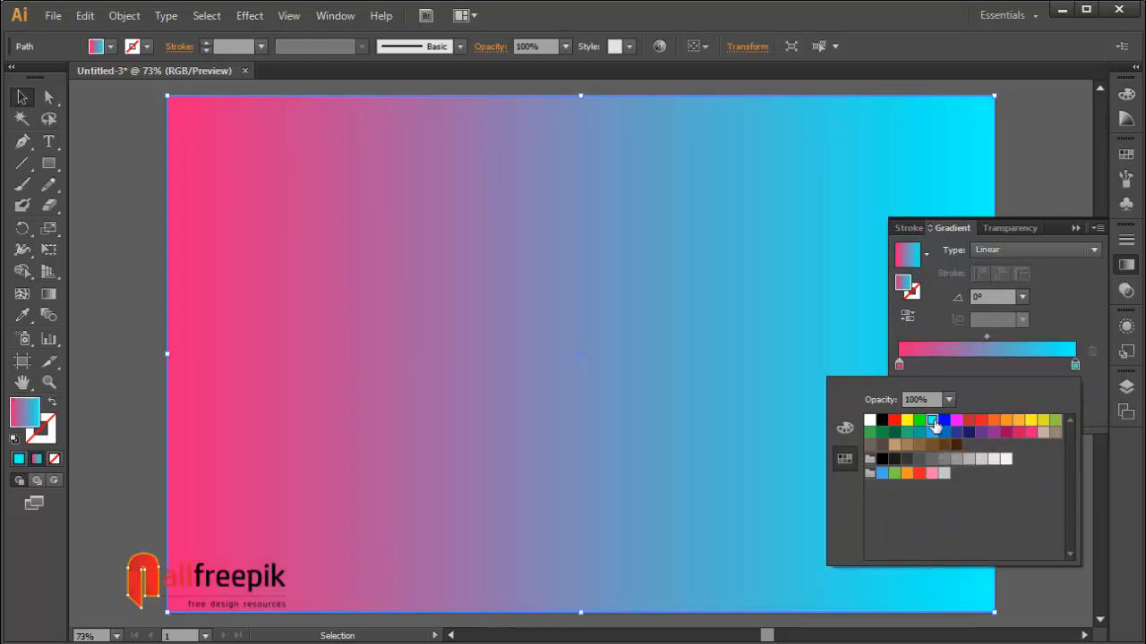
{"action": "left_click", "coordinate": [1060, 182]}
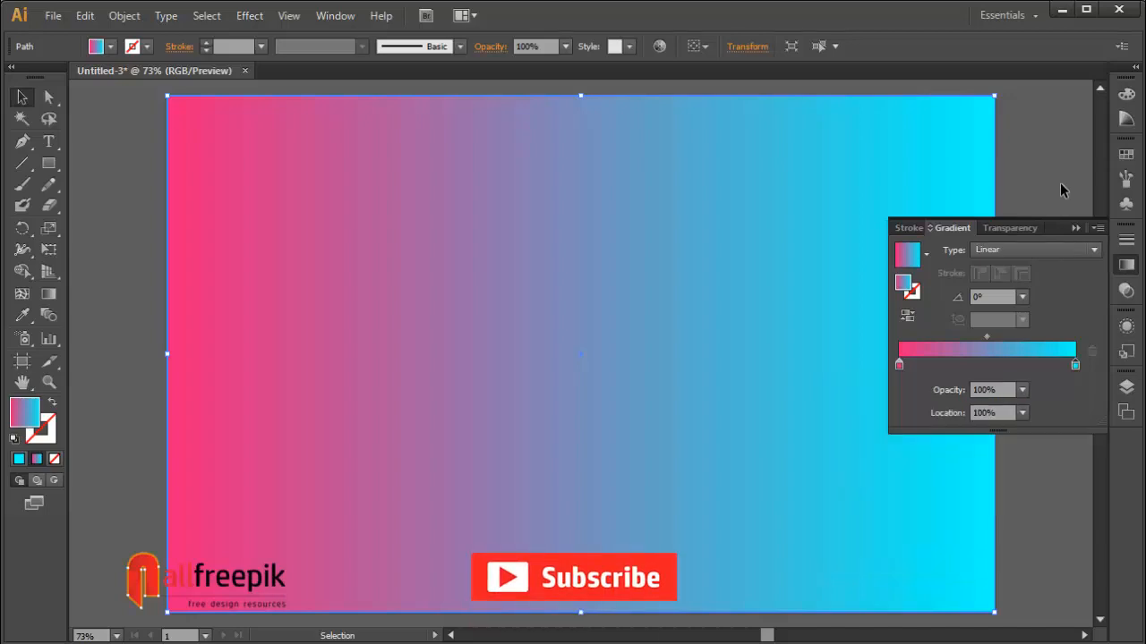
{"action": "left_click", "coordinate": [1060, 184]}
{"action": "left_click", "coordinate": [1075, 228]}
{"action": "left_click", "coordinate": [673, 294]}
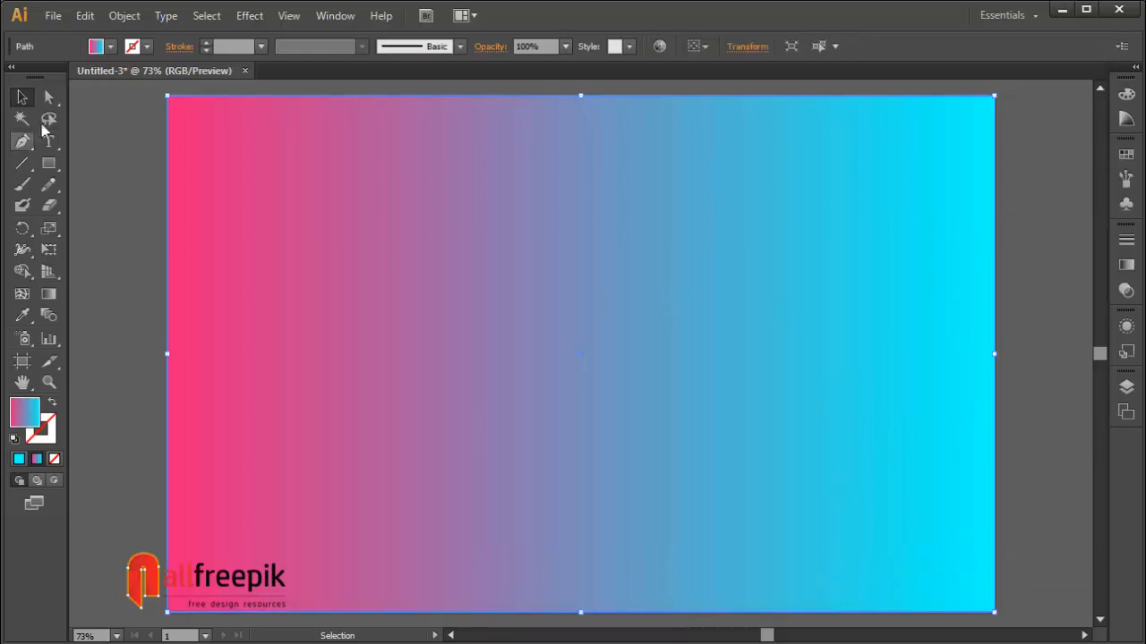
Lock the gradient background rectangle
{"action": "left_click", "coordinate": [124, 16]}
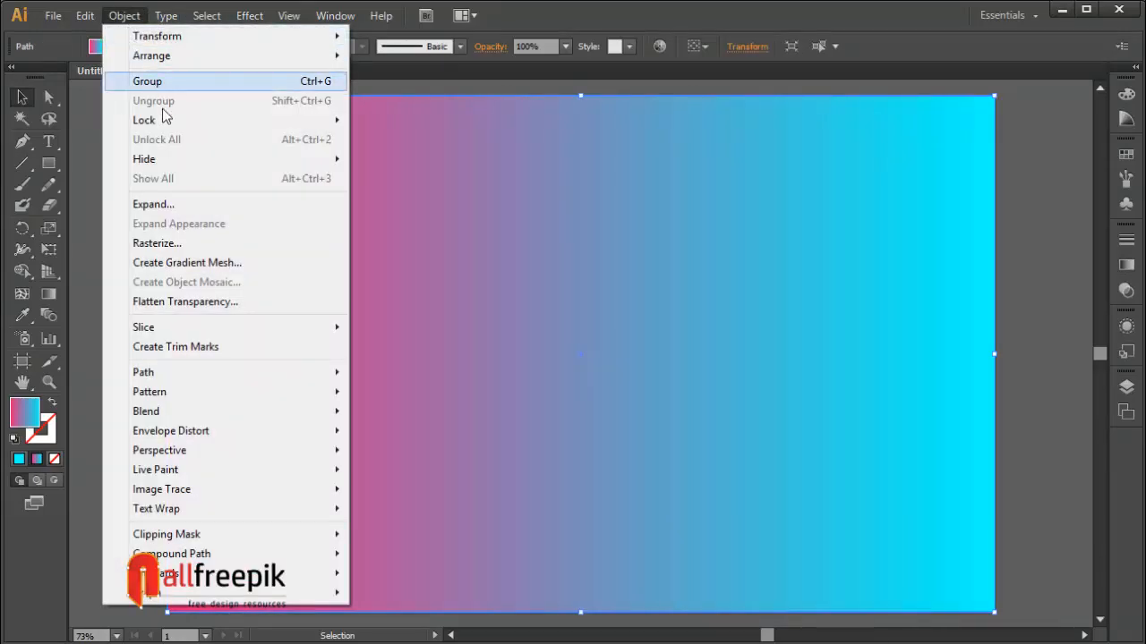
{"action": "mouse_move", "coordinate": [166, 119]}
{"action": "left_click", "coordinate": [398, 121]}
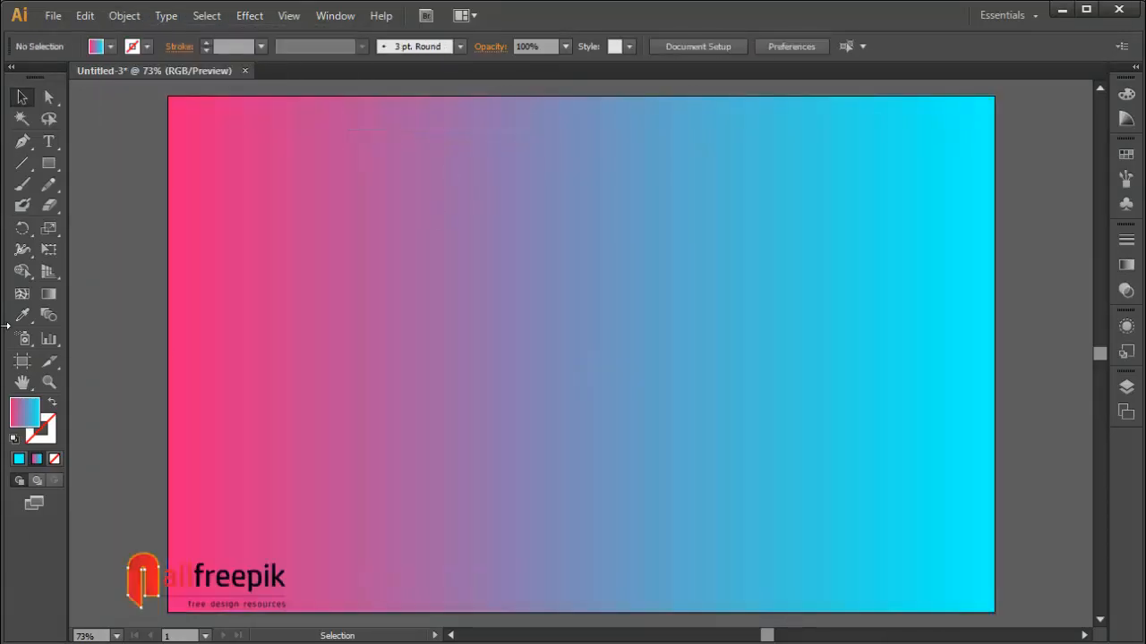
Draw a wide ellipse near the artboard's centre and shift its top and bottom anchor points slightly to the right
{"action": "left_click_drag", "start_coordinate": [50, 166], "coordinate": [100, 203]}
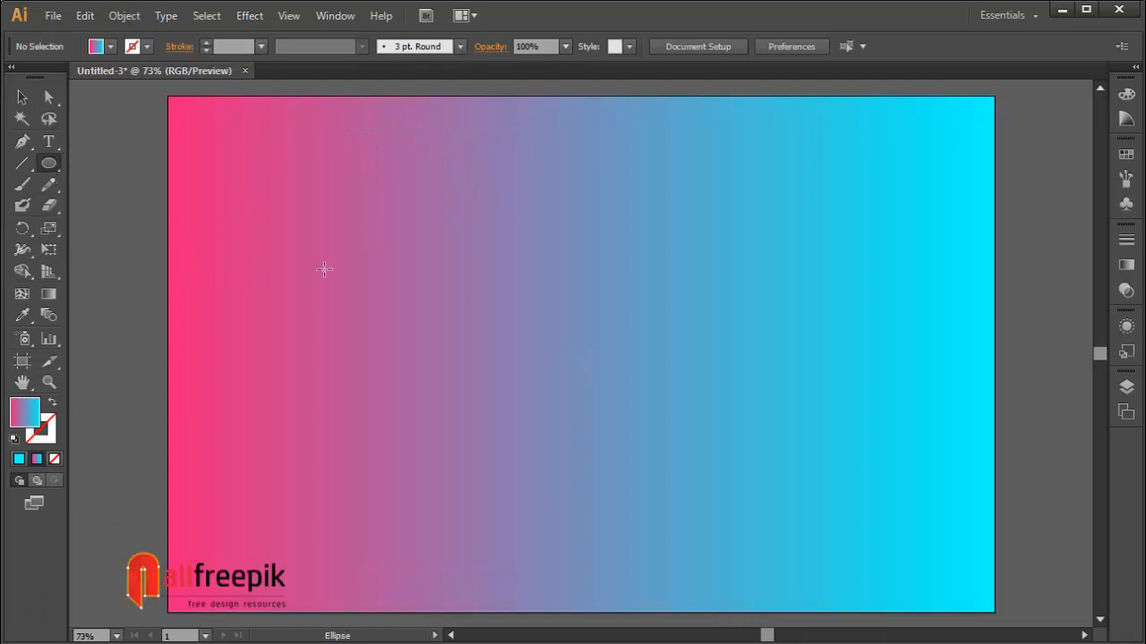
{"action": "mouse_move", "coordinate": [406, 259]}
{"action": "left_mouse_down"}
{"action": "mouse_move", "coordinate": [698, 369]}
{"action": "mouse_move", "coordinate": [762, 374]}
{"action": "mouse_move", "coordinate": [747, 387]}
{"action": "left_mouse_up"}
{"action": "left_click", "coordinate": [48, 98]}
{"action": "left_click", "coordinate": [668, 265]}
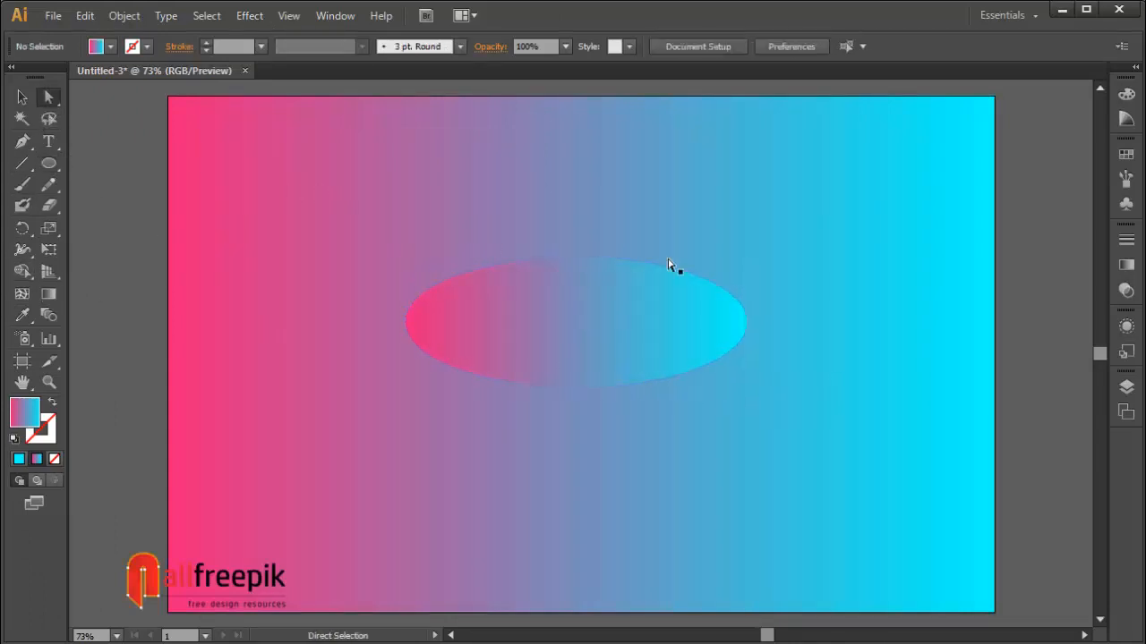
{"action": "left_click_drag", "start_coordinate": [812, 246], "coordinate": [714, 407]}
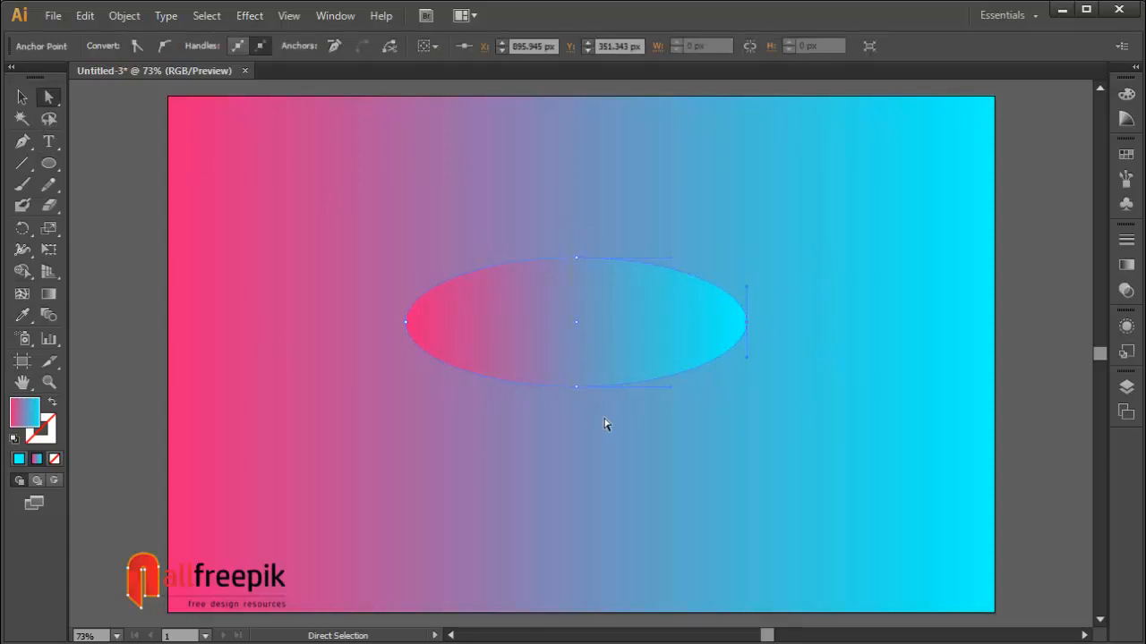
{"action": "left_click", "coordinate": [577, 391]}
{"action": "left_click_drag", "start_coordinate": [576, 388], "coordinate": [609, 386]}
{"action": "left_click", "coordinate": [802, 386]}
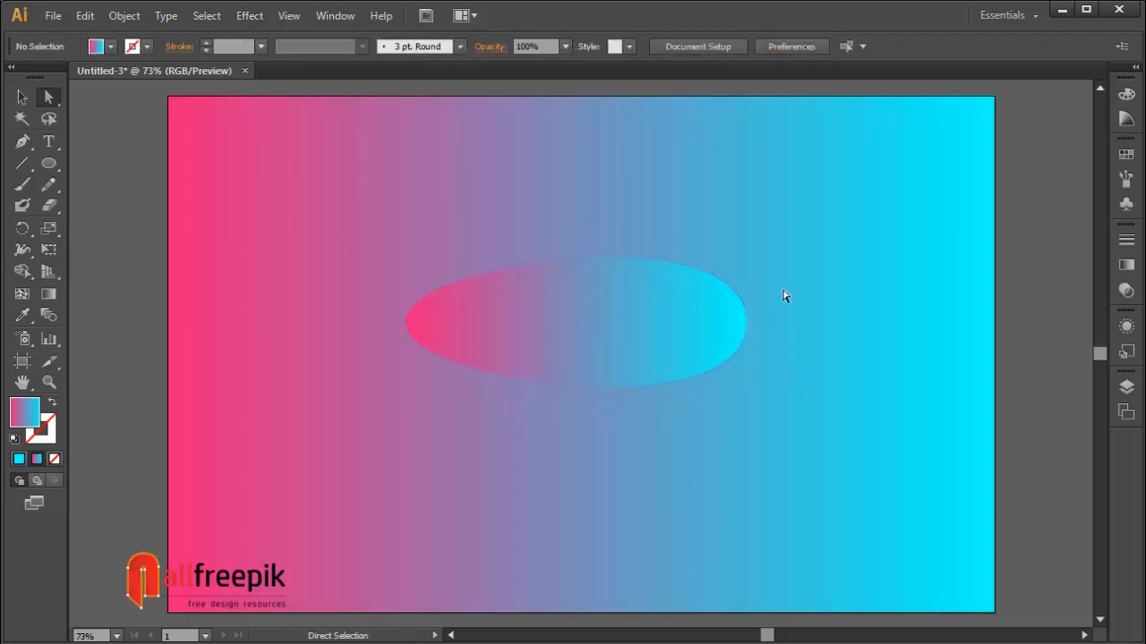
Turn the ellipse's left end into a sharp point by scaling its anchor point uniformly to 0%
{"action": "left_click", "coordinate": [405, 322]}
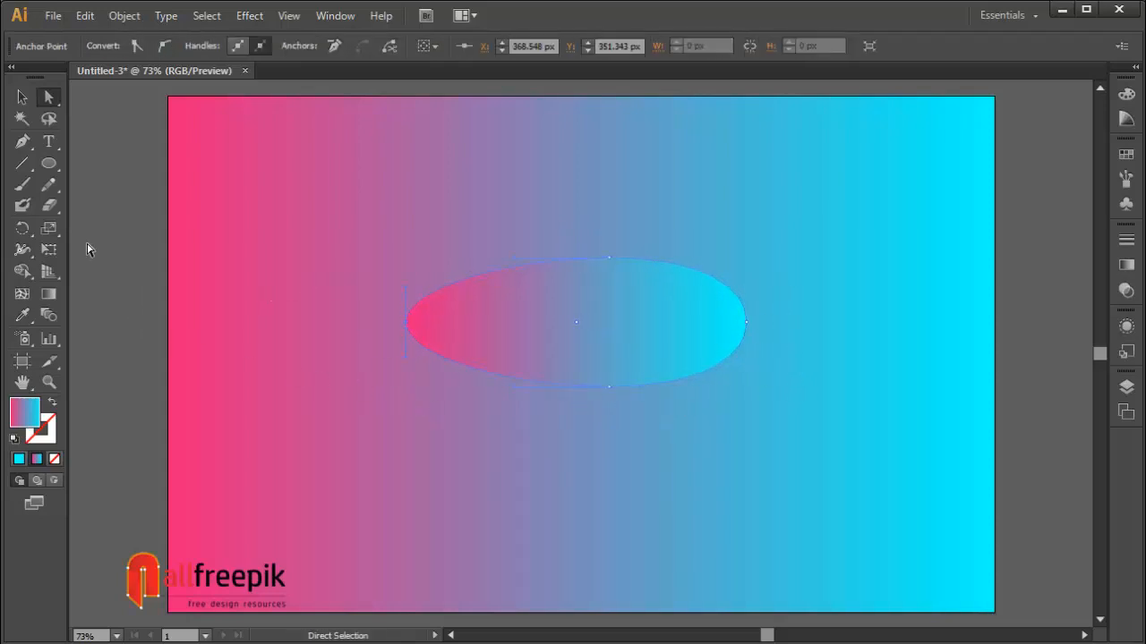
{"action": "double_click", "coordinate": [49, 228]}
{"action": "left_click", "coordinate": [578, 458]}
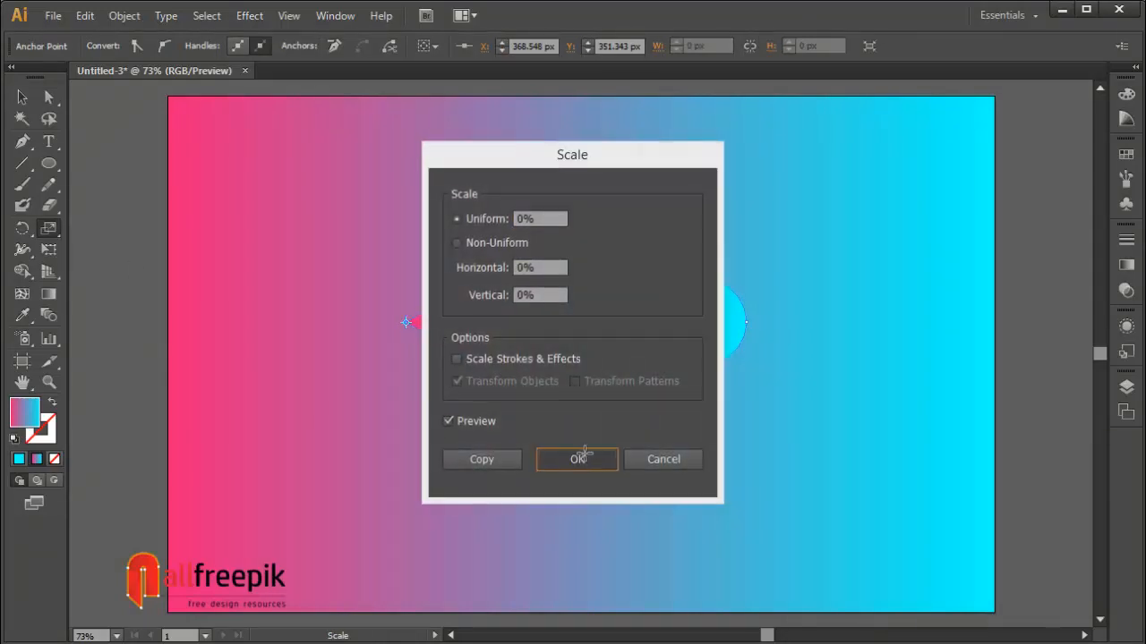
{"action": "left_click", "coordinate": [48, 97]}
{"action": "left_click", "coordinate": [804, 248]}
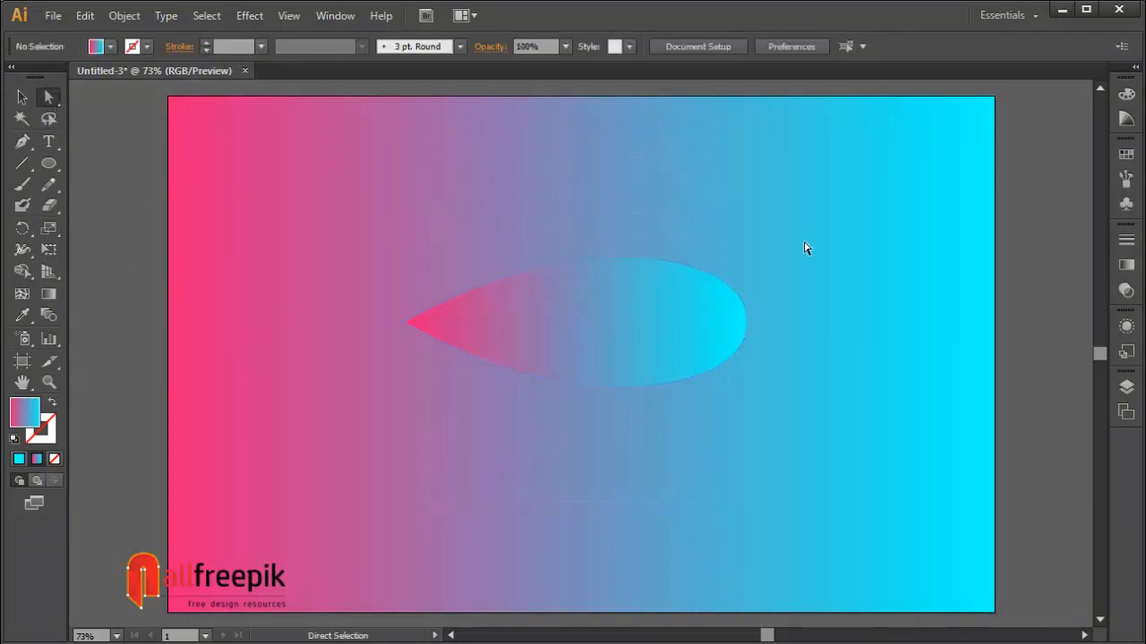
Shorten the teardrop by moving its rounded end's anchor points left, and bend that end upward
{"action": "left_click_drag", "start_coordinate": [804, 296], "coordinate": [721, 439]}
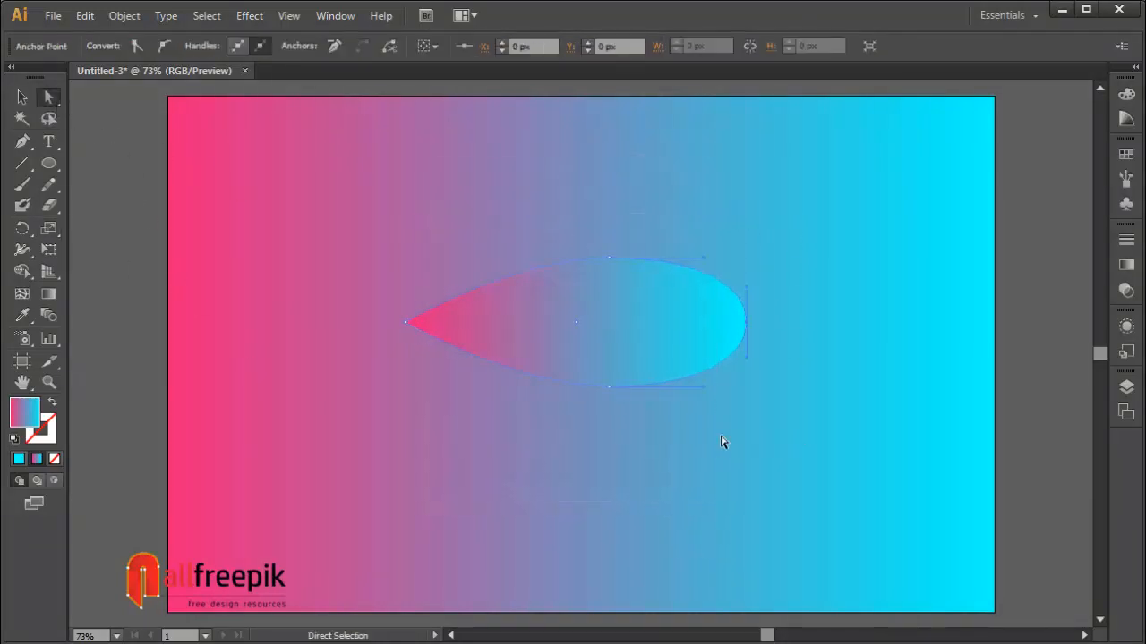
{"action": "left_click", "coordinate": [785, 238]}
{"action": "left_click_drag", "start_coordinate": [762, 302], "coordinate": [742, 353]}
{"action": "left_click", "coordinate": [333, 46]}
{"action": "left_click", "coordinate": [760, 195]}
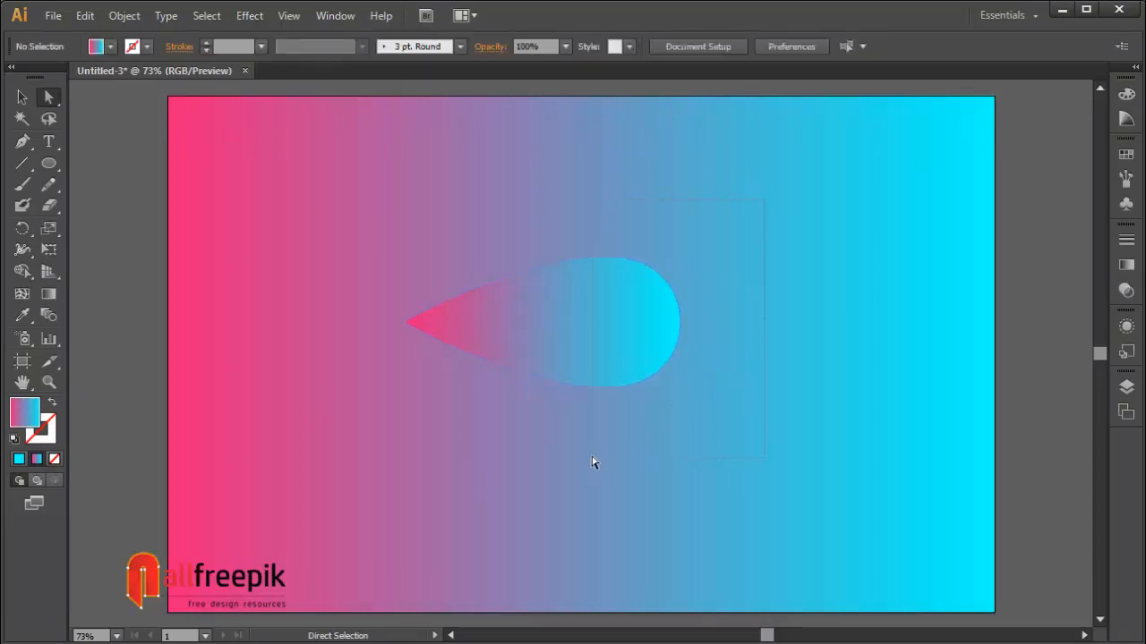
{"action": "left_click_drag", "start_coordinate": [614, 394], "coordinate": [598, 265]}
{"action": "left_click", "coordinate": [723, 397]}
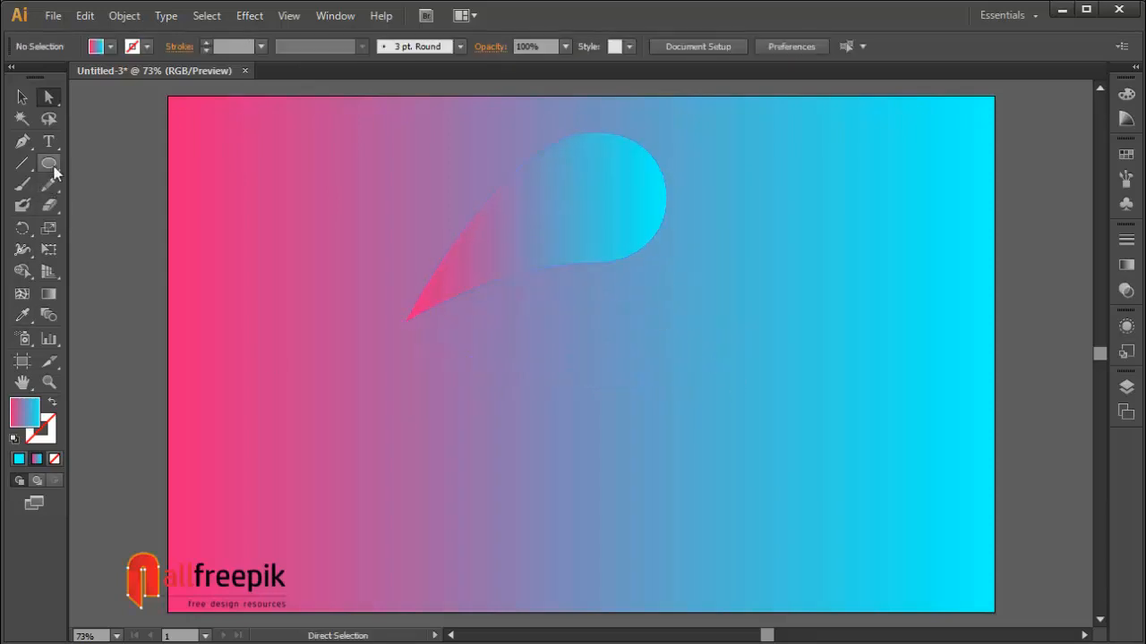
Draw a second wide ellipse below the teardrop and sharpen its left end by scaling that anchor point to 0%
{"action": "left_click_drag", "start_coordinate": [49, 163], "coordinate": [96, 204]}
{"action": "left_click_drag", "start_coordinate": [348, 360], "coordinate": [707, 464]}
{"action": "left_click", "coordinate": [42, 96]}
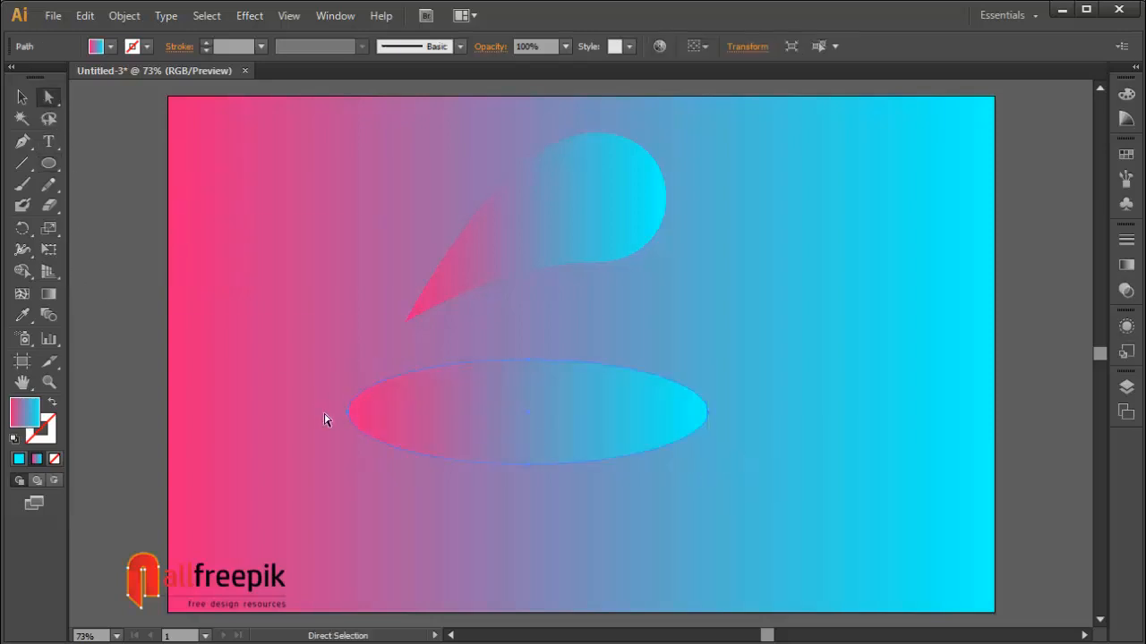
{"action": "left_click_drag", "start_coordinate": [322, 396], "coordinate": [371, 471]}
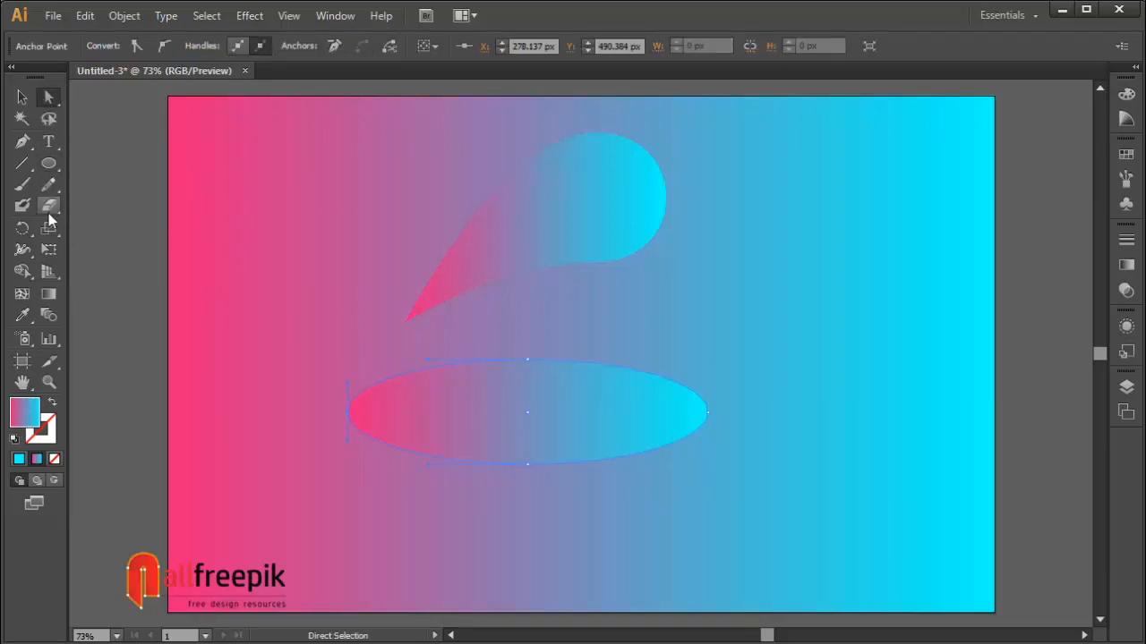
{"action": "double_click", "coordinate": [48, 227]}
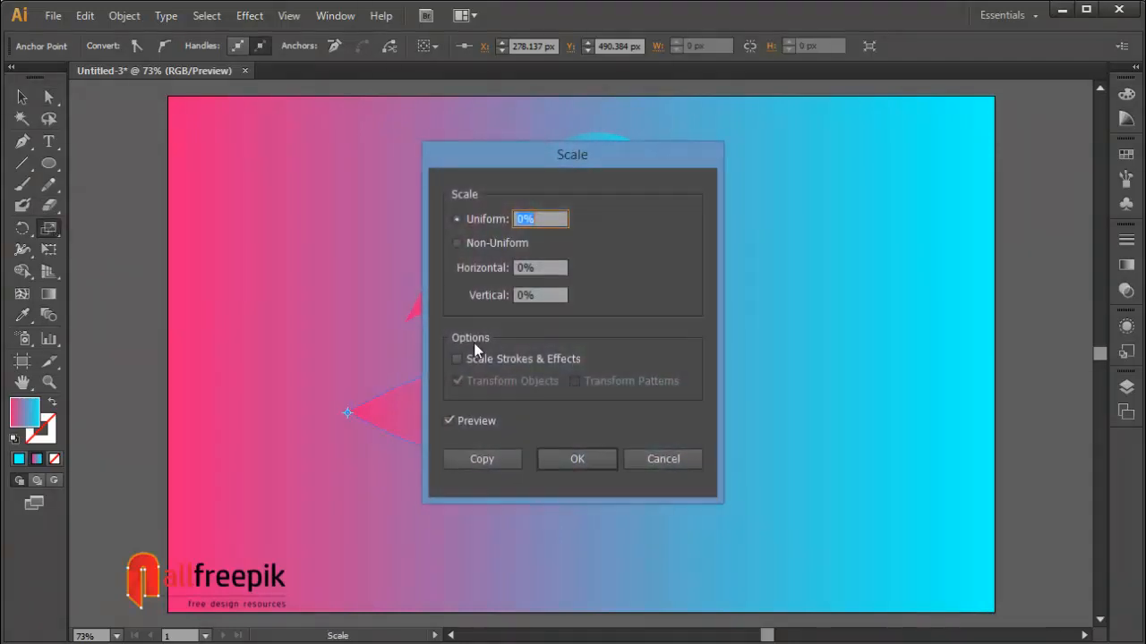
{"action": "left_click", "coordinate": [577, 459]}
{"action": "left_click", "coordinate": [48, 96]}
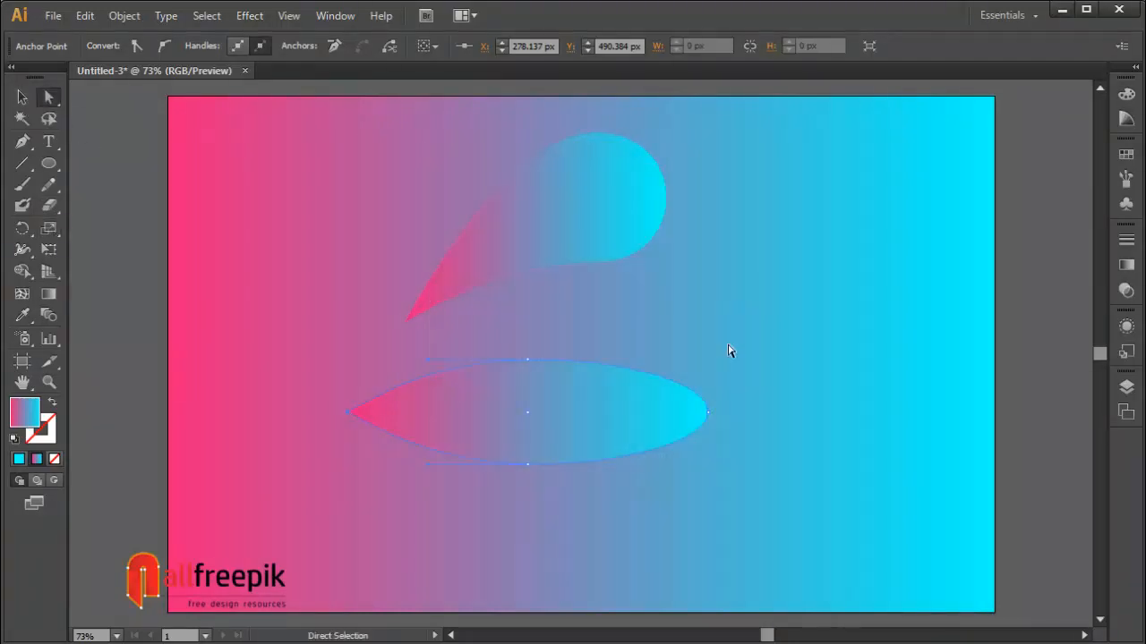
{"action": "left_click", "coordinate": [730, 352]}
Copy the pointed ellipse, paste it in front, and move the copy down to the artboard's lower edge
{"action": "left_click_drag", "start_coordinate": [660, 414], "coordinate": [591, 386]}
{"action": "left_click", "coordinate": [539, 407]}
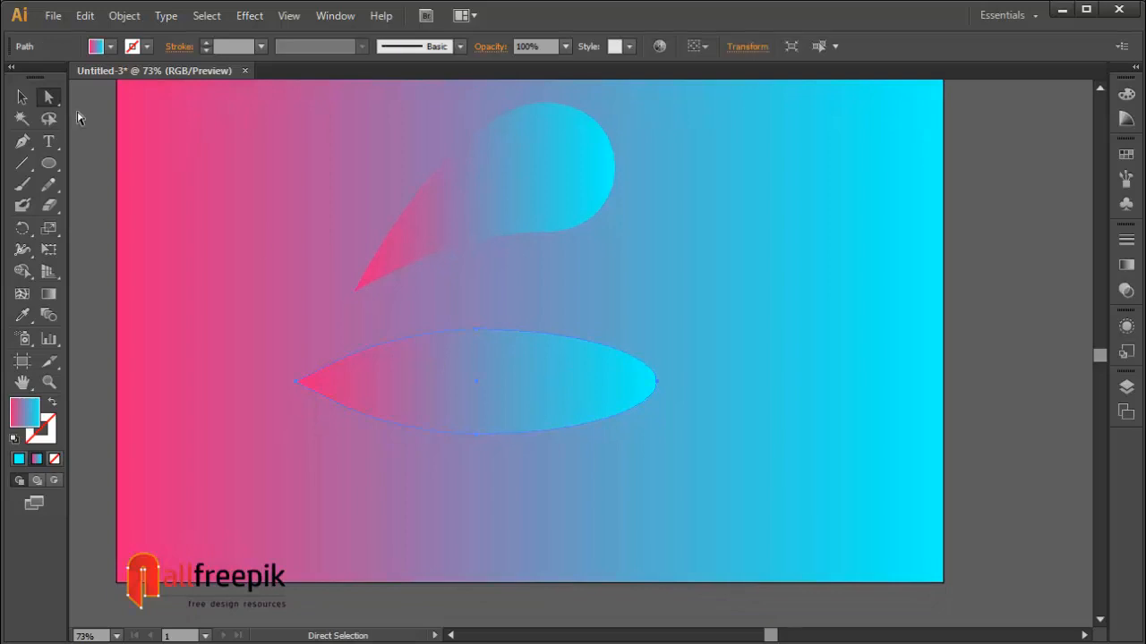
{"action": "left_click", "coordinate": [86, 16]}
{"action": "left_click", "coordinate": [103, 100]}
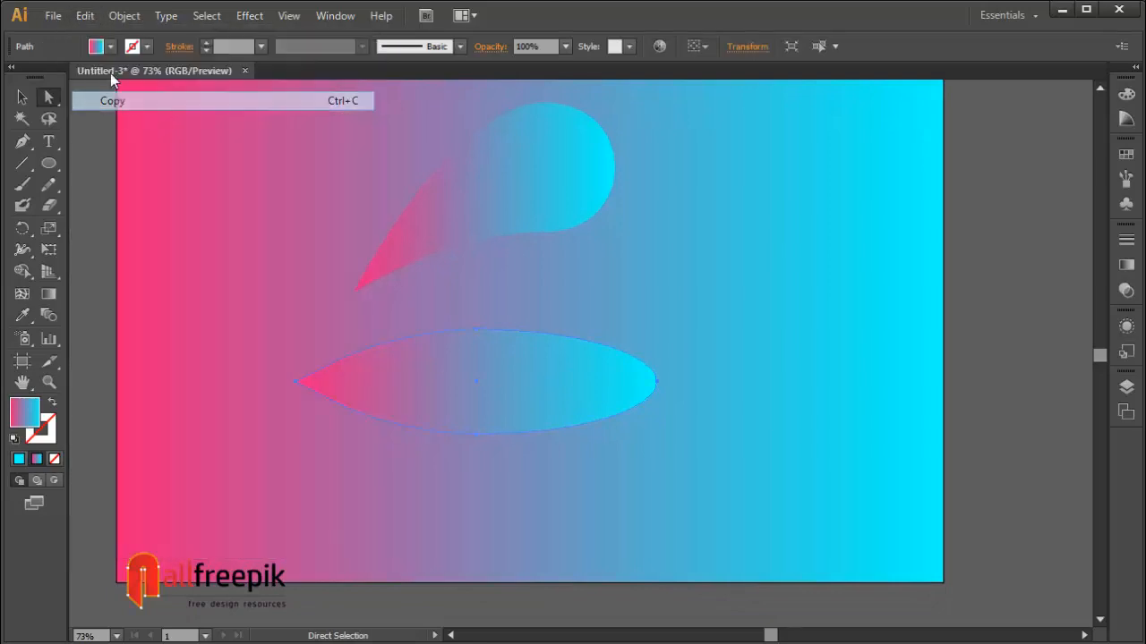
{"action": "left_click", "coordinate": [86, 17]}
{"action": "left_click", "coordinate": [133, 139]}
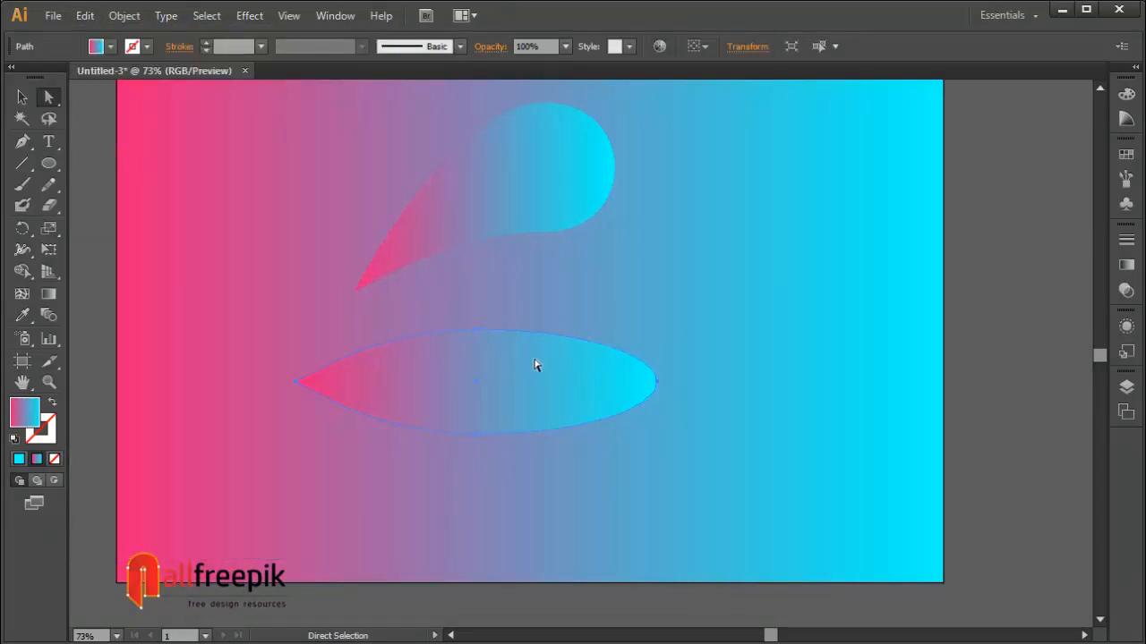
{"action": "left_click_drag", "start_coordinate": [537, 367], "coordinate": [557, 514]}
{"action": "key", "text": "ctrl+shift+a"}
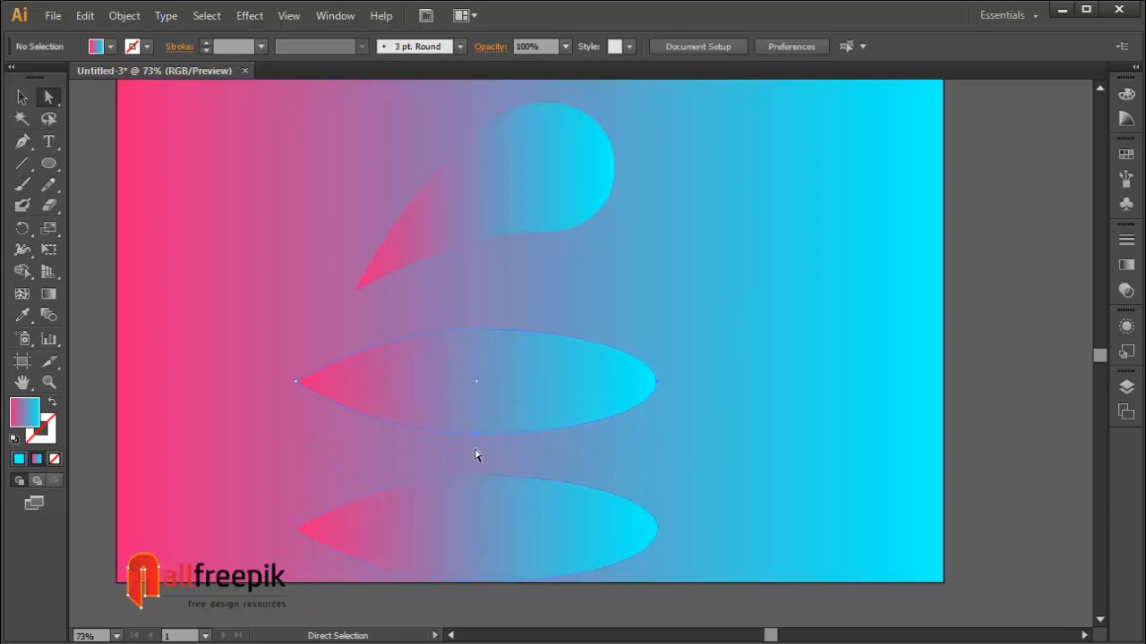
Bend the upper pointed ellipse upward by raising its anchor points, and pull its right end inward to the left
{"action": "left_click_drag", "start_coordinate": [612, 415], "coordinate": [587, 351]}
{"action": "key", "text": "ctrl+shift+a"}
{"action": "left_click", "coordinate": [627, 316]}
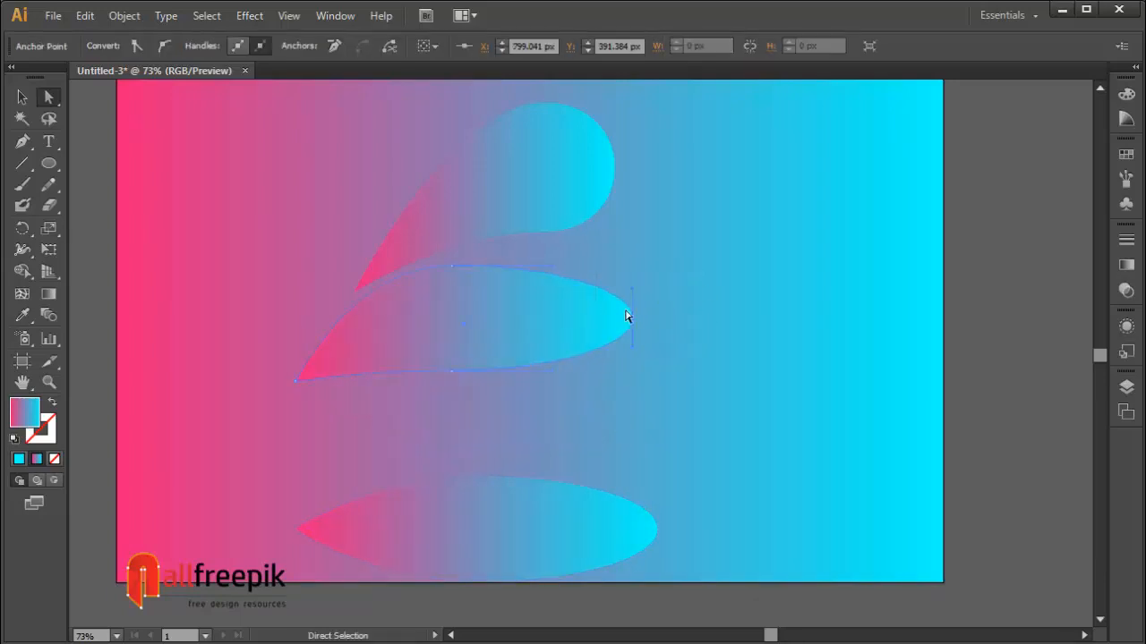
{"action": "left_click_drag", "start_coordinate": [626, 315], "coordinate": [586, 312]}
{"action": "key", "text": "ctrl+shift+a"}
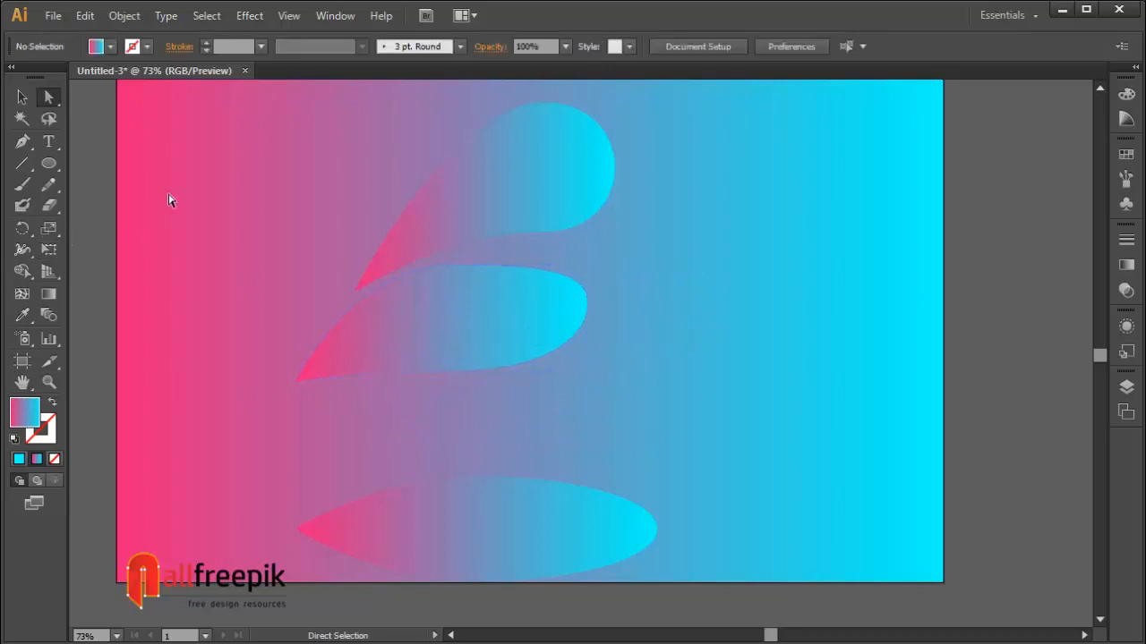
Place the bent petal directly beneath the teardrop and move both shapes to the artboard's right side
{"action": "left_click", "coordinate": [22, 96]}
{"action": "left_click_drag", "start_coordinate": [521, 347], "coordinate": [580, 306]}
{"action": "left_click", "coordinate": [573, 214], "text": "shift"}
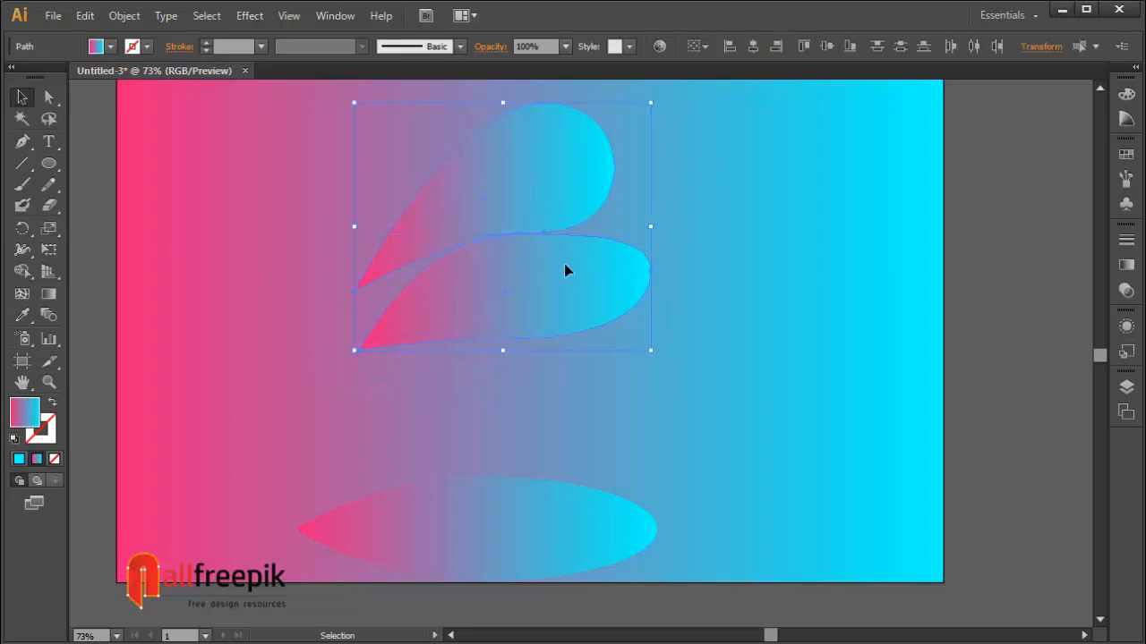
{"action": "left_click_drag", "start_coordinate": [564, 265], "coordinate": [829, 272]}
{"action": "right_click", "coordinate": [816, 288]}
{"action": "left_click", "coordinate": [737, 400]}
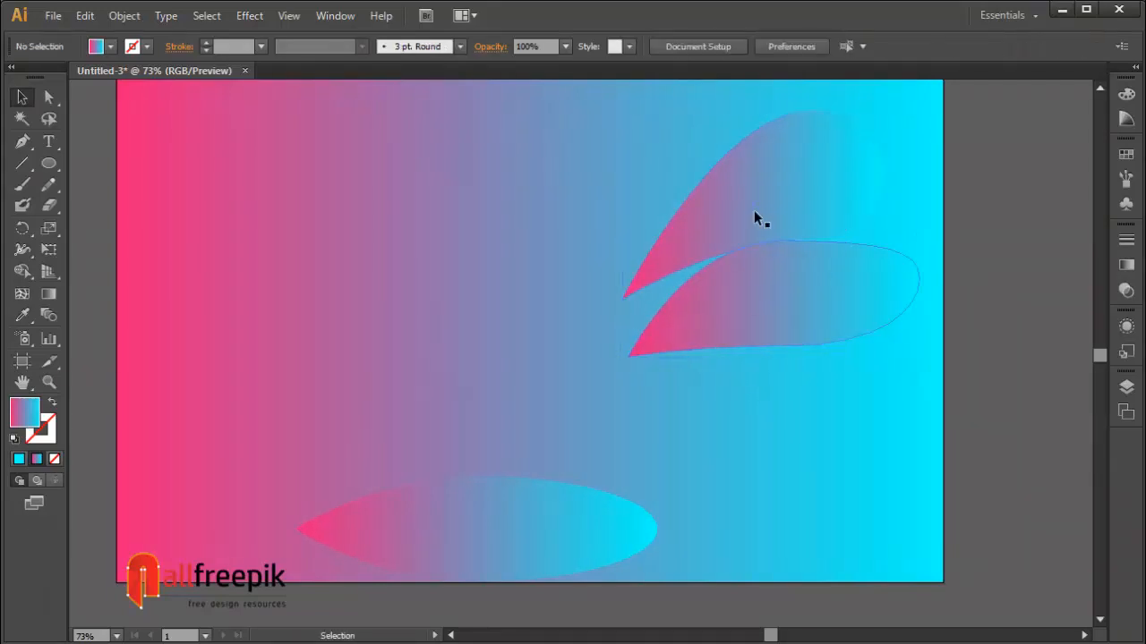
Duplicate the teardrop onto the artboard's left side, enlarge the copy proportionally, and adjust its position
{"action": "left_click", "coordinate": [754, 212]}
{"action": "left_click_drag", "start_coordinate": [721, 219], "coordinate": [289, 328]}
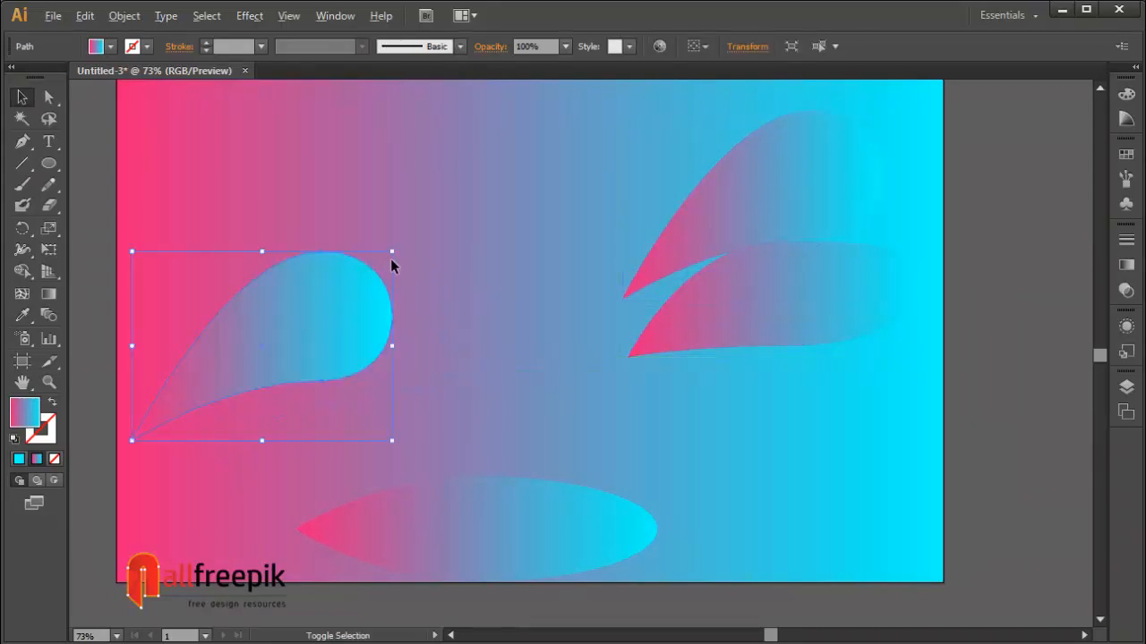
{"action": "left_click_drag", "start_coordinate": [392, 254], "coordinate": [447, 211]}
{"action": "left_click_drag", "start_coordinate": [354, 303], "coordinate": [387, 302]}
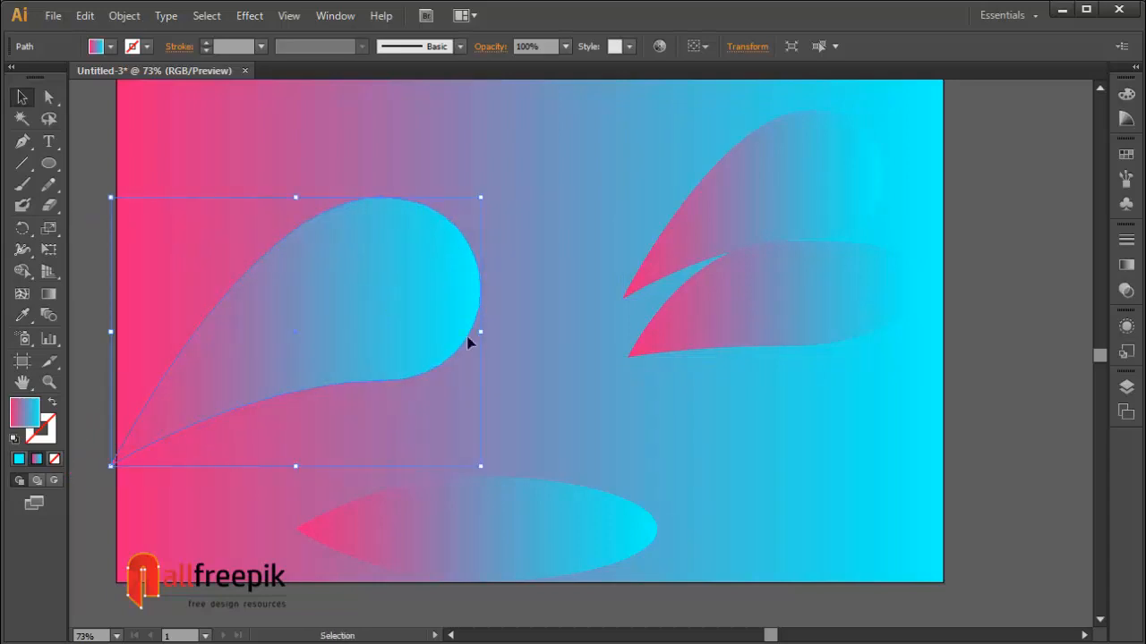
Reflect the teardrop and bent petal on the artboard's right side across the horizontal axis
{"action": "left_click", "coordinate": [573, 313]}
{"action": "right_click", "coordinate": [750, 199]}
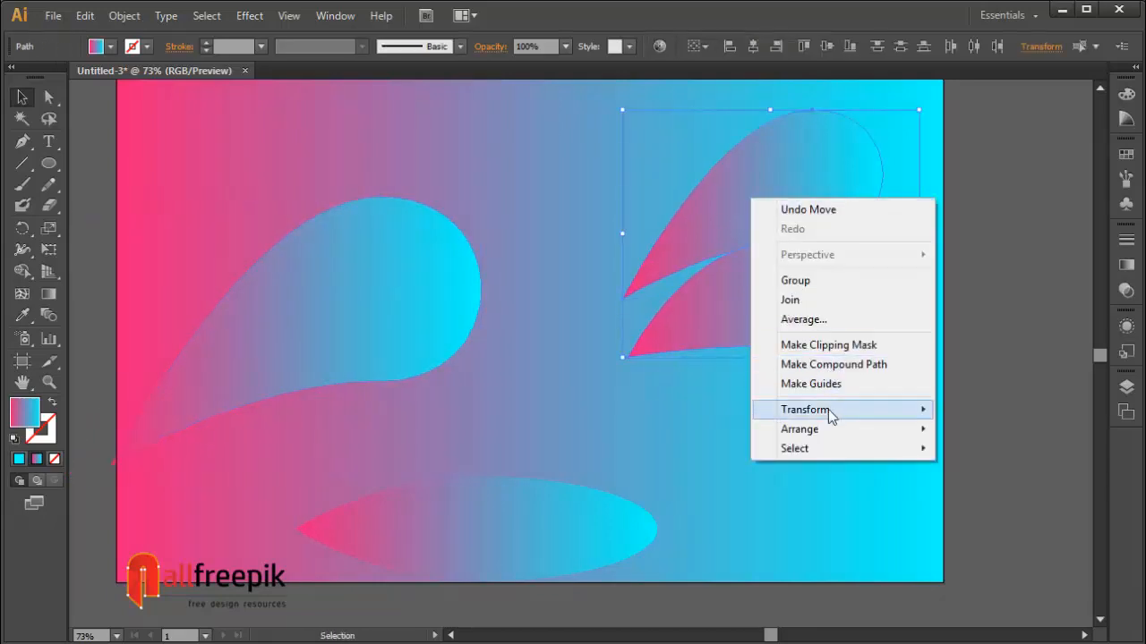
{"action": "mouse_move", "coordinate": [833, 416]}
{"action": "left_click", "coordinate": [991, 474]}
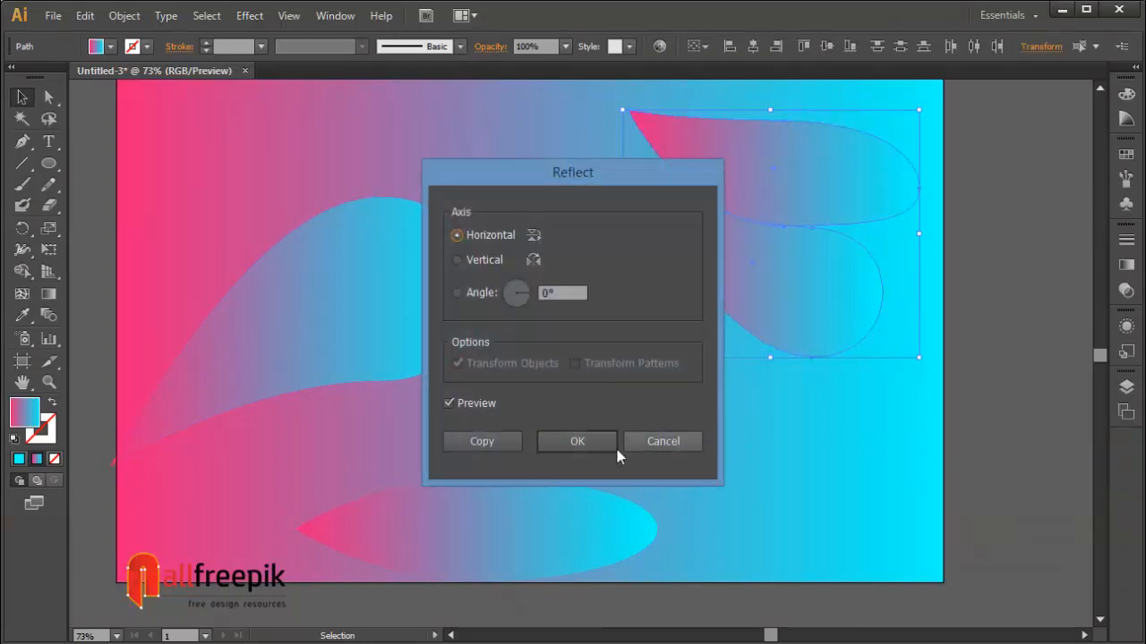
{"action": "left_click", "coordinate": [581, 443]}
Shift the reflected pair to the right, rotate both petals slightly counterclockwise, and adjust their position
{"action": "left_click_drag", "start_coordinate": [784, 289], "coordinate": [851, 305]}
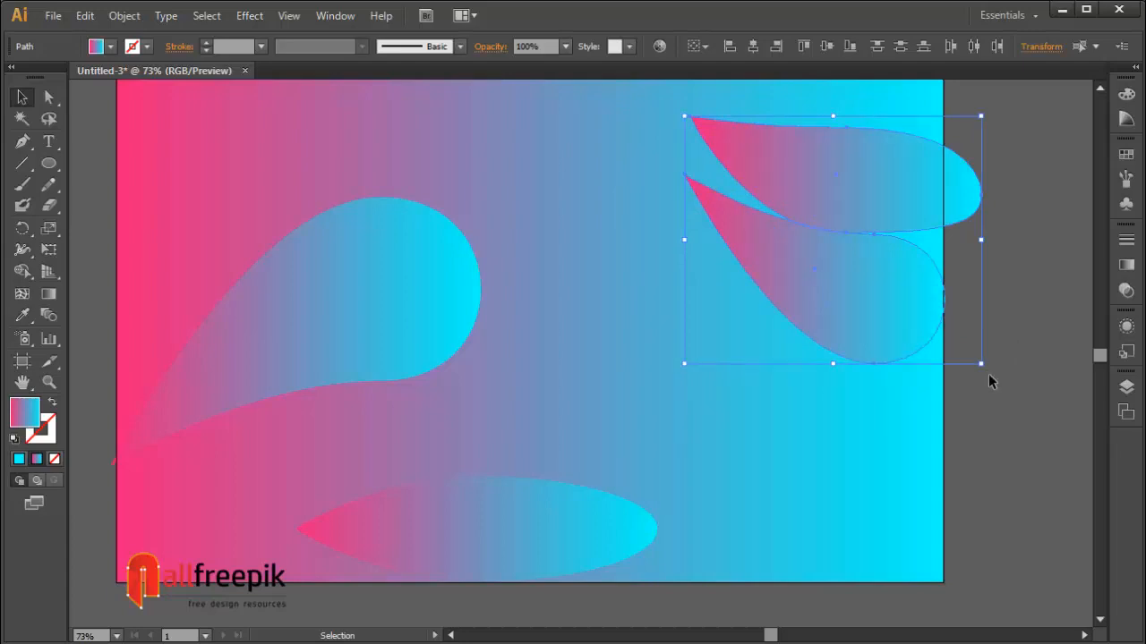
{"action": "left_click_drag", "start_coordinate": [985, 370], "coordinate": [1007, 323]}
{"action": "left_click_drag", "start_coordinate": [876, 281], "coordinate": [884, 262]}
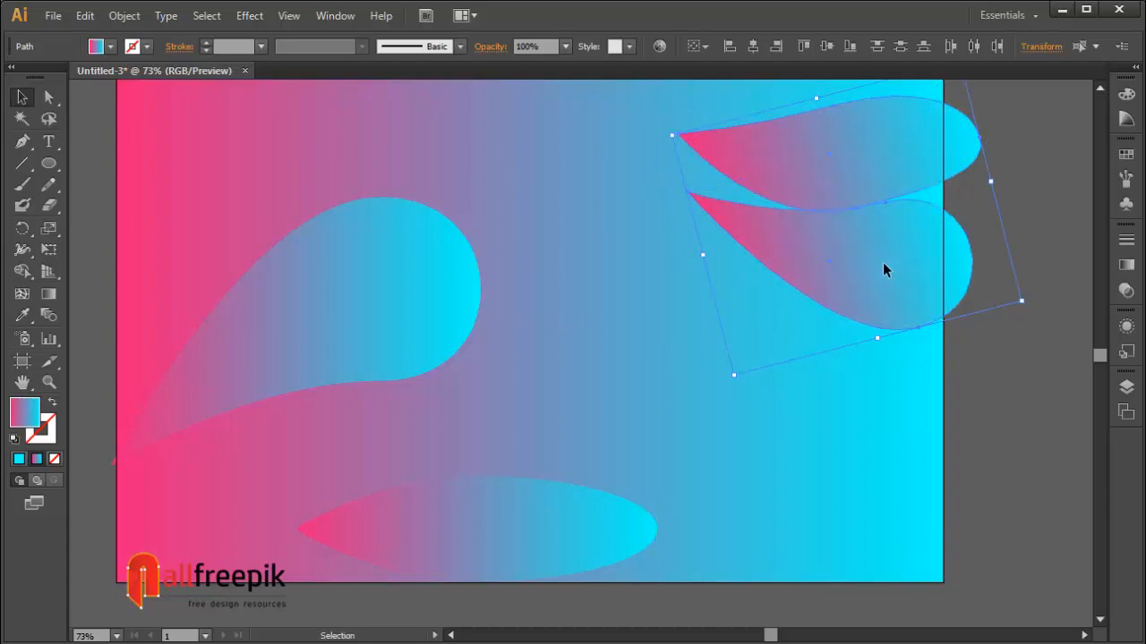
{"action": "left_click", "coordinate": [1050, 407]}
Move the upper petal of the reflected pair down to the artboard's lower right area
{"action": "left_click", "coordinate": [485, 289]}
{"action": "left_click_drag", "start_coordinate": [885, 157], "coordinate": [737, 372]}
{"action": "left_click_drag", "start_coordinate": [764, 392], "coordinate": [777, 427]}
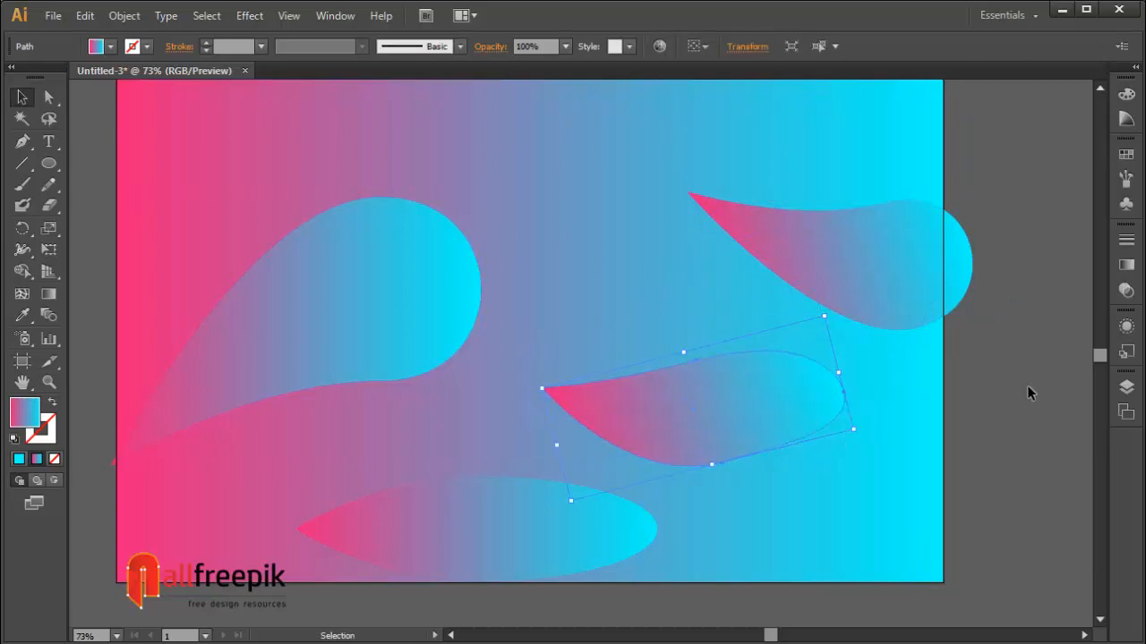
{"action": "left_click", "coordinate": [1027, 387]}
{"action": "left_click_drag", "start_coordinate": [954, 399], "coordinate": [998, 372]}
{"action": "left_click_drag", "start_coordinate": [811, 397], "coordinate": [816, 455]}
{"action": "left_click", "coordinate": [911, 438]}
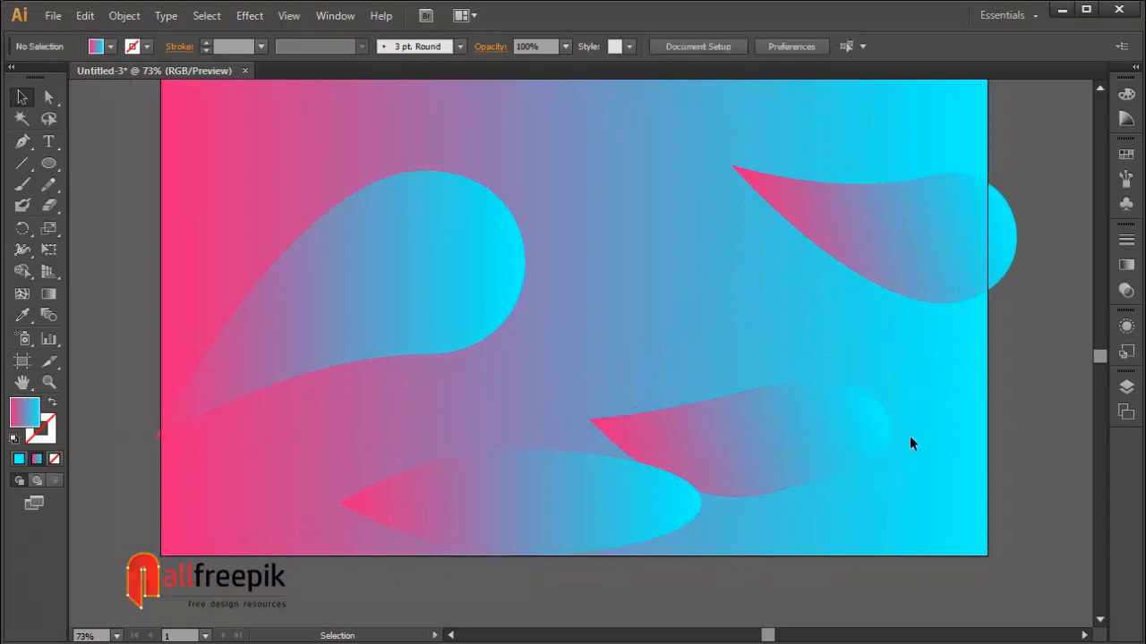
Move the pointed ellipse left along the artboard's lower edge and pull its rounded right end inward
{"action": "left_click_drag", "start_coordinate": [608, 499], "coordinate": [734, 471]}
{"action": "left_click", "coordinate": [624, 502]}
{"action": "left_click_drag", "start_coordinate": [649, 480], "coordinate": [548, 479]}
{"action": "left_click", "coordinate": [49, 97]}
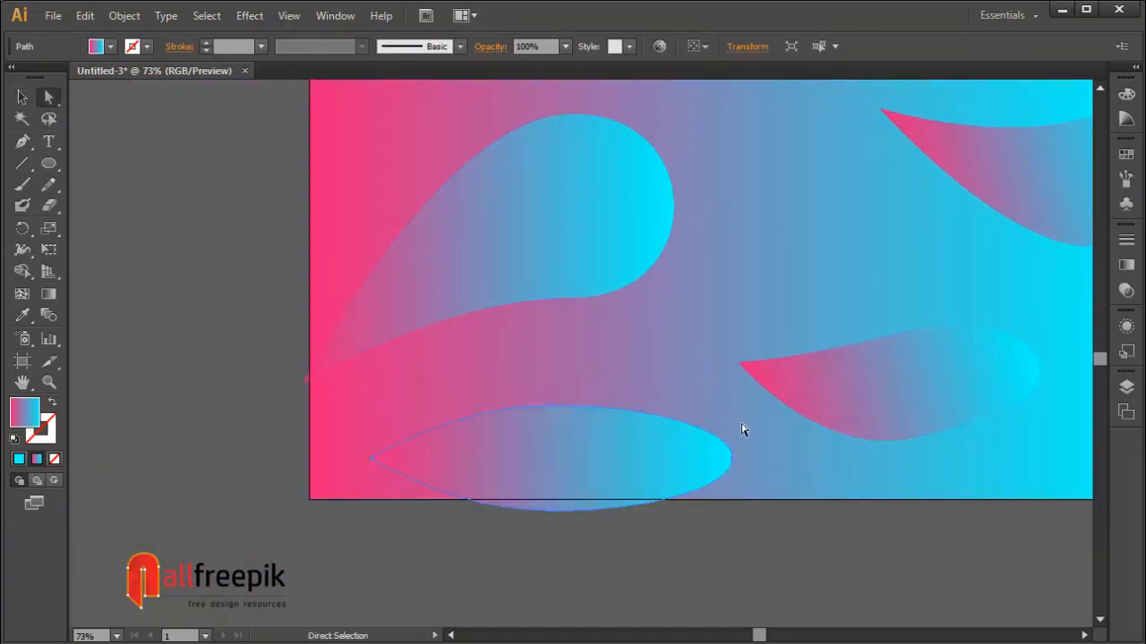
{"action": "left_click_drag", "start_coordinate": [732, 462], "coordinate": [667, 454]}
{"action": "left_click", "coordinate": [334, 45]}
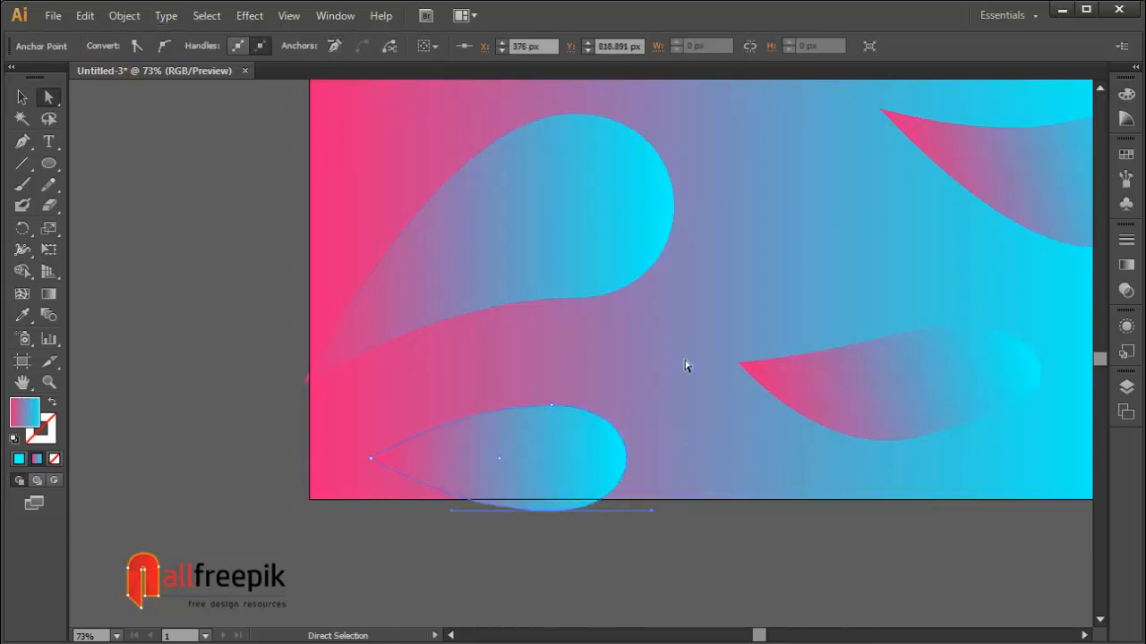
Move the shortened ellipse up so that it lies inside the artboard
{"action": "left_click", "coordinate": [685, 367]}
{"action": "left_click", "coordinate": [550, 518]}
{"action": "left_click_drag", "start_coordinate": [552, 507], "coordinate": [554, 463]}
{"action": "left_click", "coordinate": [673, 364]}
{"action": "left_click", "coordinate": [553, 466]}
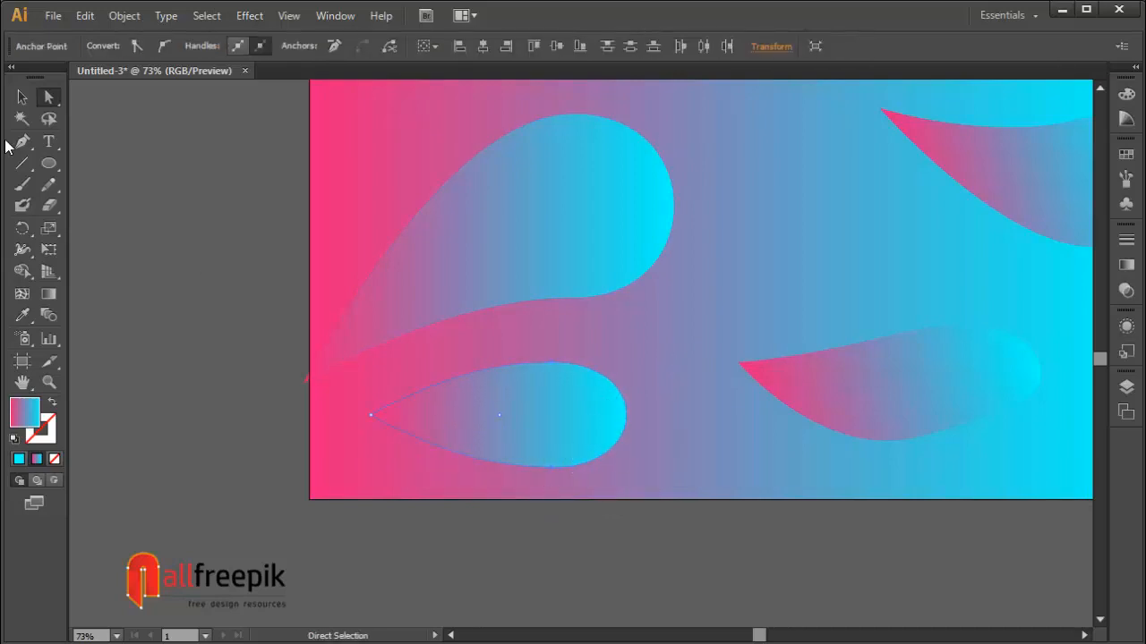
Bend the shortened ellipse upward into a curved petal by raising its upper and lower anchor points
{"action": "left_click", "coordinate": [656, 349]}
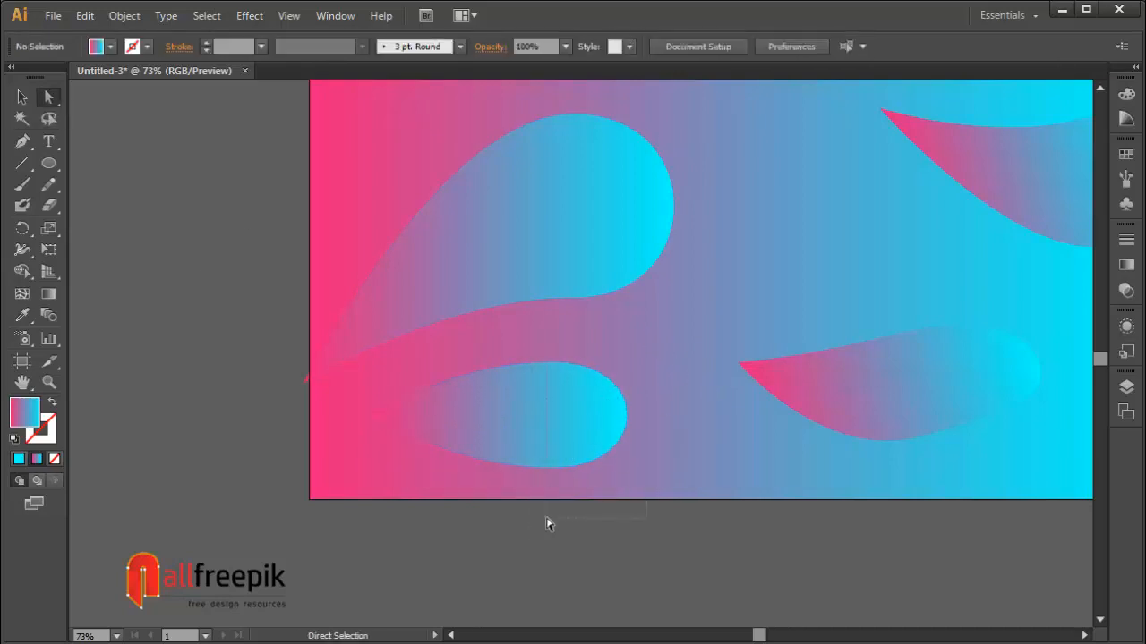
{"action": "left_click_drag", "start_coordinate": [546, 518], "coordinate": [547, 517]}
{"action": "left_click_drag", "start_coordinate": [552, 467], "coordinate": [544, 362]}
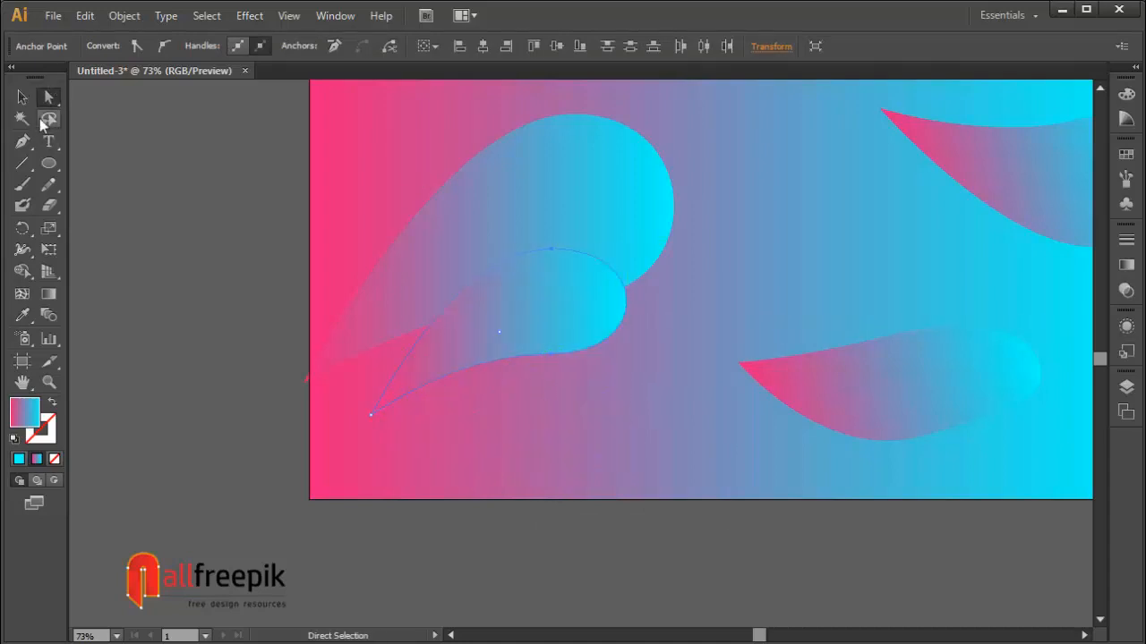
Copy the curved petal, paste it in front, and move the copy directly below the original
{"action": "left_click", "coordinate": [22, 96]}
{"action": "left_click", "coordinate": [510, 287]}
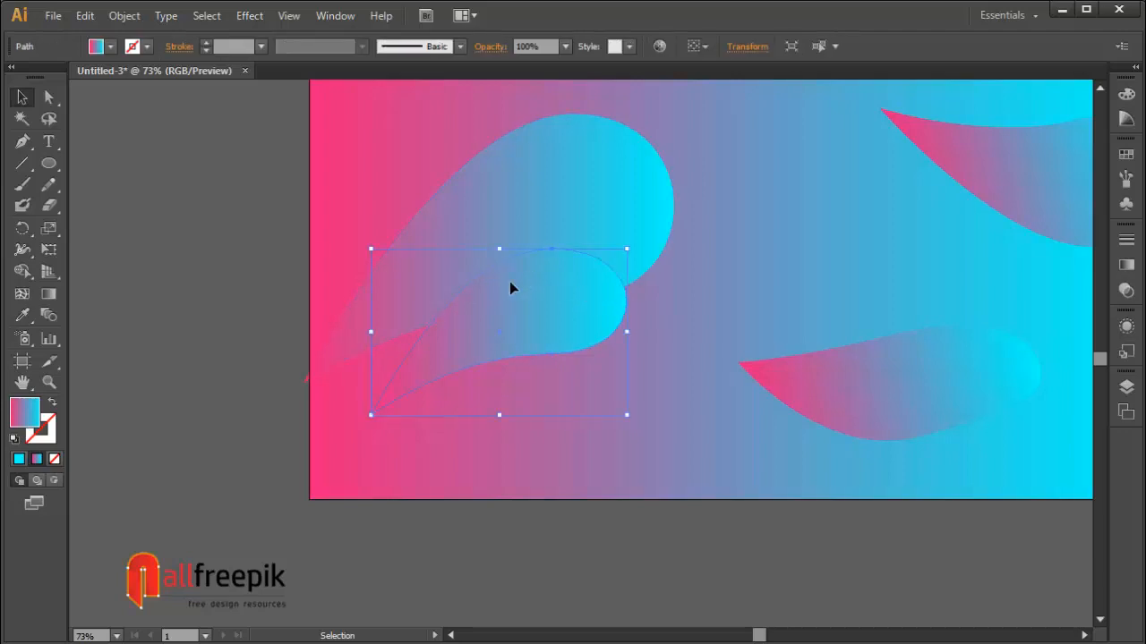
{"action": "left_click", "coordinate": [85, 15]}
{"action": "left_click", "coordinate": [114, 100]}
{"action": "left_click", "coordinate": [85, 15]}
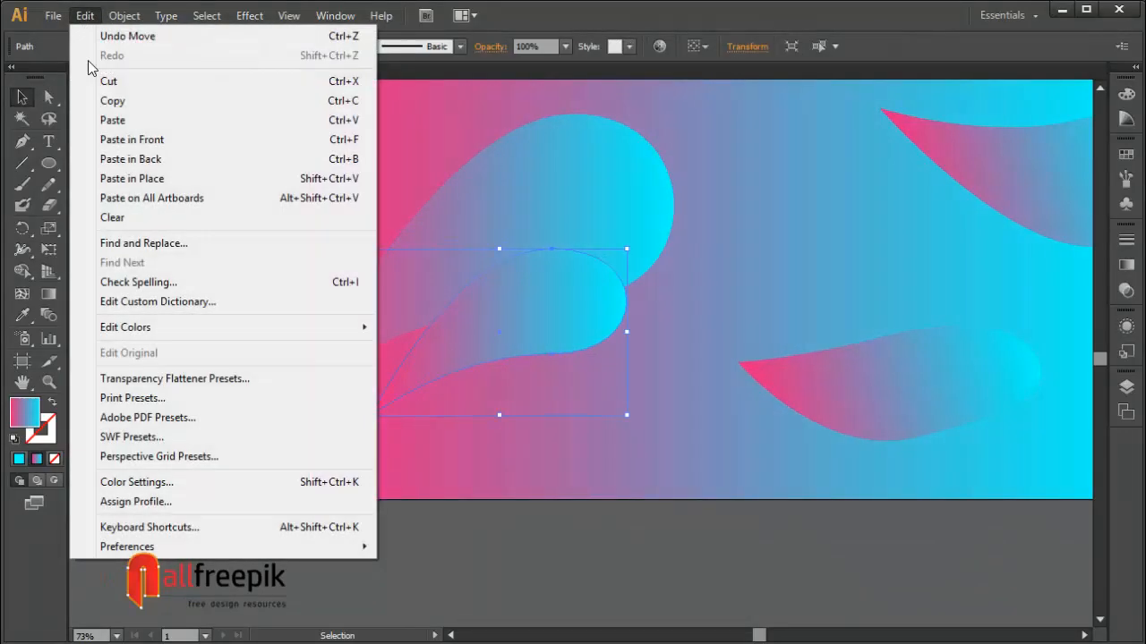
{"action": "left_click", "coordinate": [130, 140]}
{"action": "left_click_drag", "start_coordinate": [510, 323], "coordinate": [533, 410]}
Rotate the lower copy slightly clockwise and the upper petal slightly counterclockwise, adjusting their positions
{"action": "left_click_drag", "start_coordinate": [657, 526], "coordinate": [639, 552]}
{"action": "left_click_drag", "start_coordinate": [564, 426], "coordinate": [596, 324]}
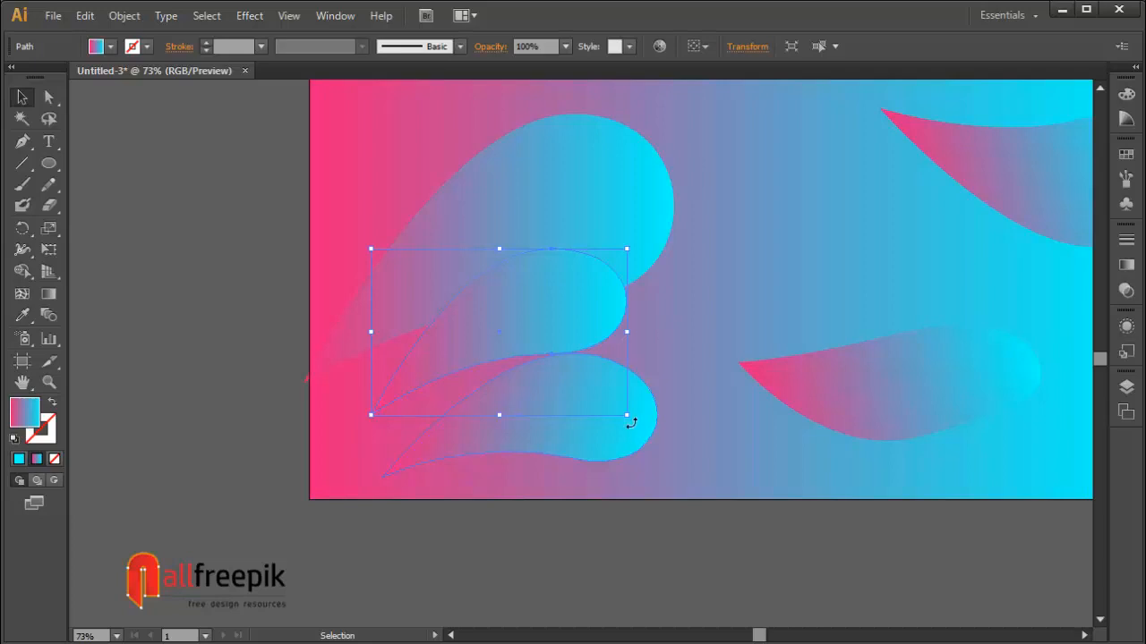
{"action": "left_click_drag", "start_coordinate": [629, 418], "coordinate": [640, 390]}
{"action": "left_click_drag", "start_coordinate": [548, 332], "coordinate": [541, 335]}
{"action": "left_click", "coordinate": [671, 406]}
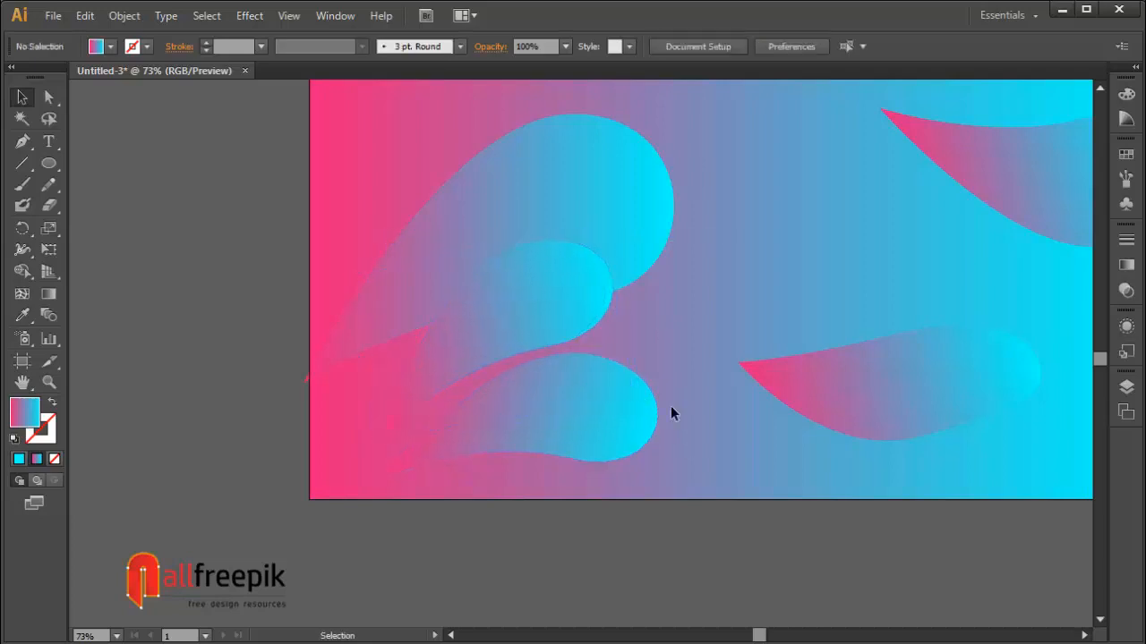
Enlarge the large teardrop proportionally and move it left so its tip extends past the artboard's edge
{"action": "left_click_drag", "start_coordinate": [652, 318], "coordinate": [616, 437]}
{"action": "left_click", "coordinate": [627, 364]}
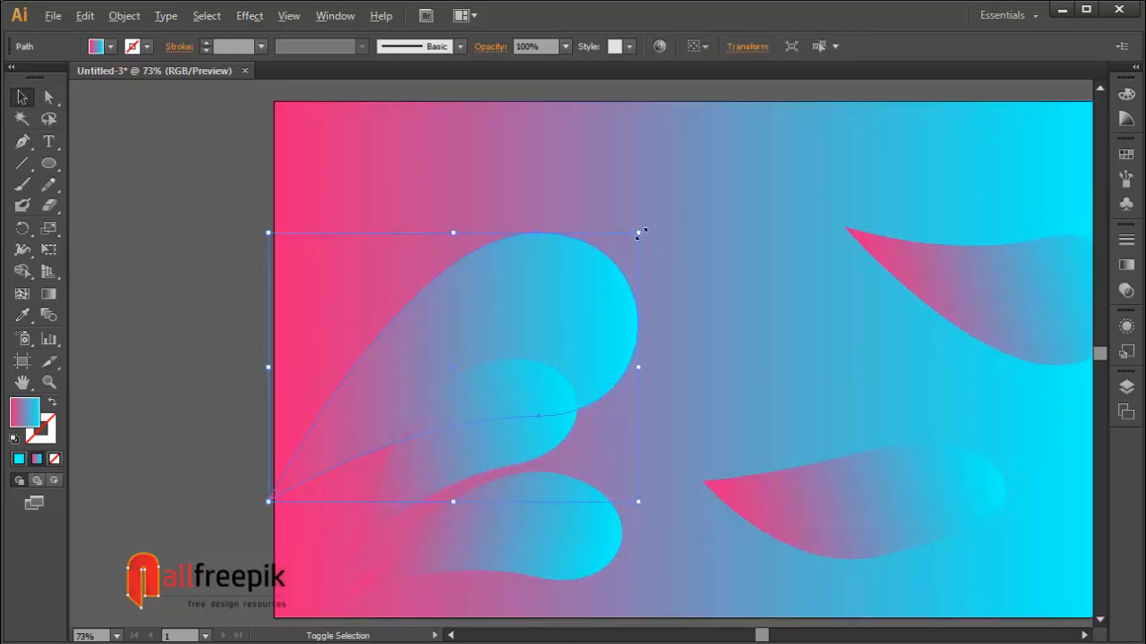
{"action": "left_click_drag", "start_coordinate": [641, 234], "coordinate": [695, 190]}
{"action": "left_click_drag", "start_coordinate": [567, 319], "coordinate": [515, 328]}
{"action": "left_click", "coordinate": [642, 485]}
{"action": "left_click_drag", "start_coordinate": [648, 522], "coordinate": [660, 472]}
Rotate the large teardrop clockwise and shift it up and to the right
{"action": "left_click", "coordinate": [627, 349]}
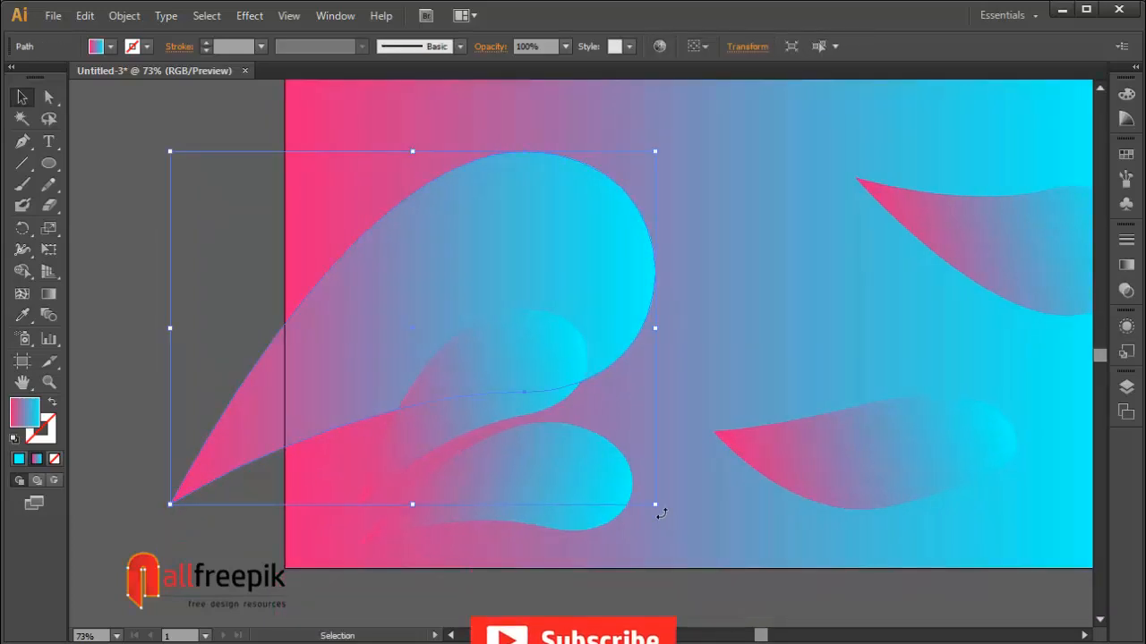
{"action": "left_click_drag", "start_coordinate": [665, 511], "coordinate": [609, 572]}
{"action": "left_click_drag", "start_coordinate": [605, 223], "coordinate": [637, 198]}
{"action": "left_click_drag", "start_coordinate": [633, 212], "coordinate": [640, 201]}
{"action": "left_click", "coordinate": [878, 343]}
Rotate the two small petals clockwise and spread them apart along the underside of the large teardrop
{"action": "left_click_drag", "start_coordinate": [711, 520], "coordinate": [684, 428]}
{"action": "left_click_drag", "start_coordinate": [498, 365], "coordinate": [468, 373]}
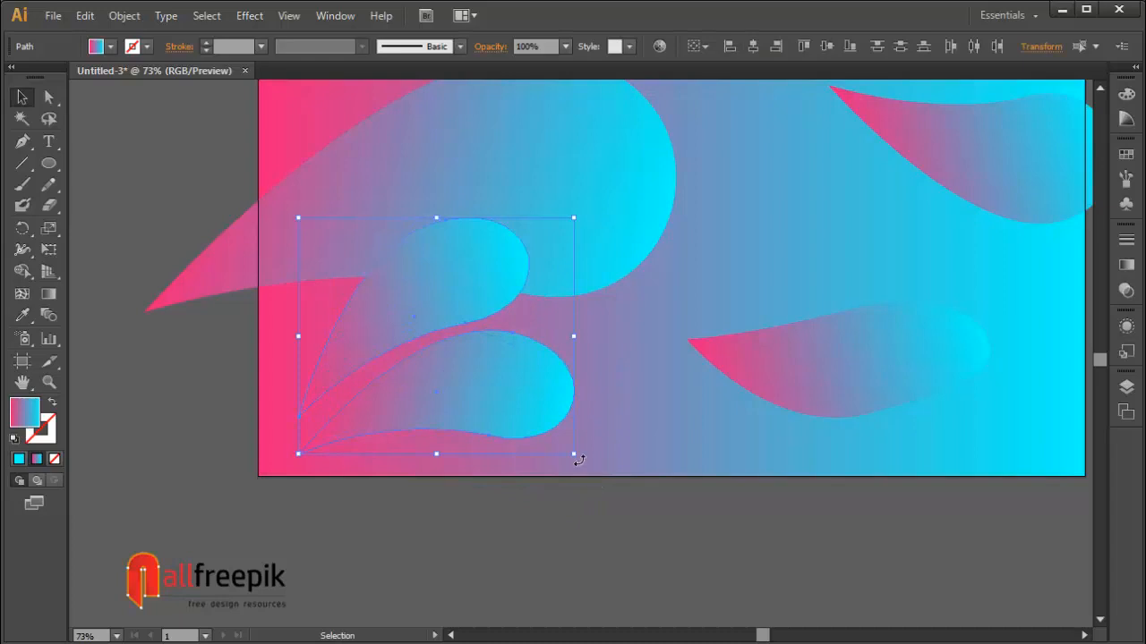
{"action": "left_click_drag", "start_coordinate": [579, 460], "coordinate": [481, 519]}
{"action": "left_click_drag", "start_coordinate": [463, 417], "coordinate": [447, 397]}
{"action": "left_click", "coordinate": [654, 525]}
{"action": "left_click", "coordinate": [599, 497]}
{"action": "left_click", "coordinate": [628, 402]}
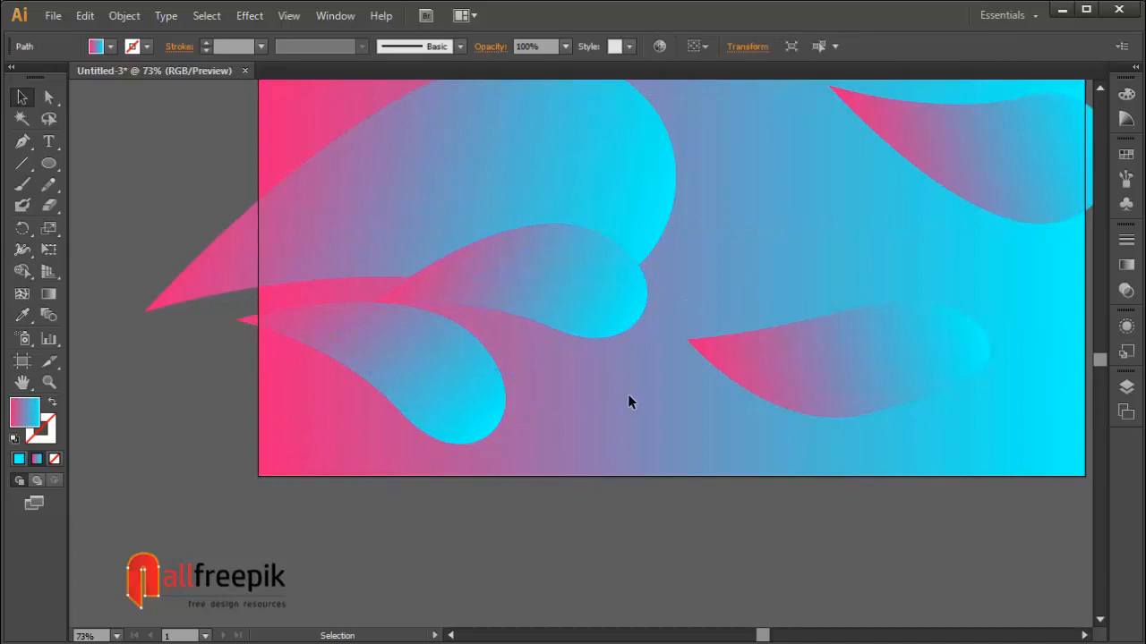
Move the upper right petal up and left so that it fits inside the artboard
{"action": "left_click_drag", "start_coordinate": [708, 229], "coordinate": [595, 373]}
{"action": "left_click", "coordinate": [916, 311]}
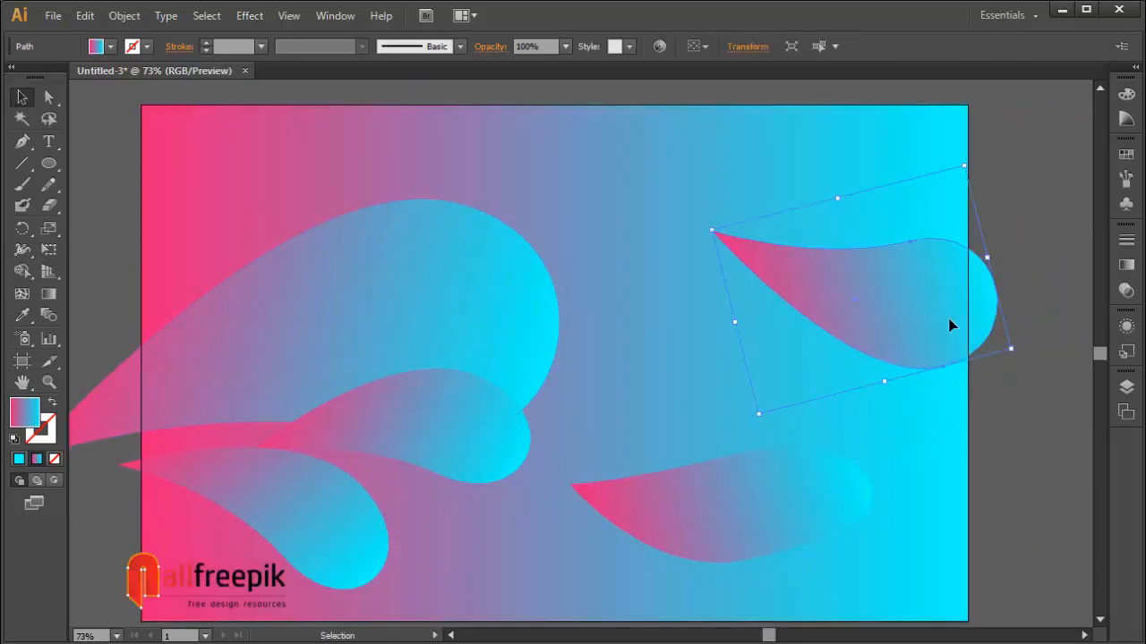
{"action": "left_click_drag", "start_coordinate": [950, 326], "coordinate": [903, 271]}
{"action": "left_click", "coordinate": [1006, 382]}
Move the lower right petal toward the artboard's lower right corner and shrink it to about half size
{"action": "left_click_drag", "start_coordinate": [1008, 388], "coordinate": [992, 327]}
{"action": "left_click_drag", "start_coordinate": [779, 432], "coordinate": [894, 480]}
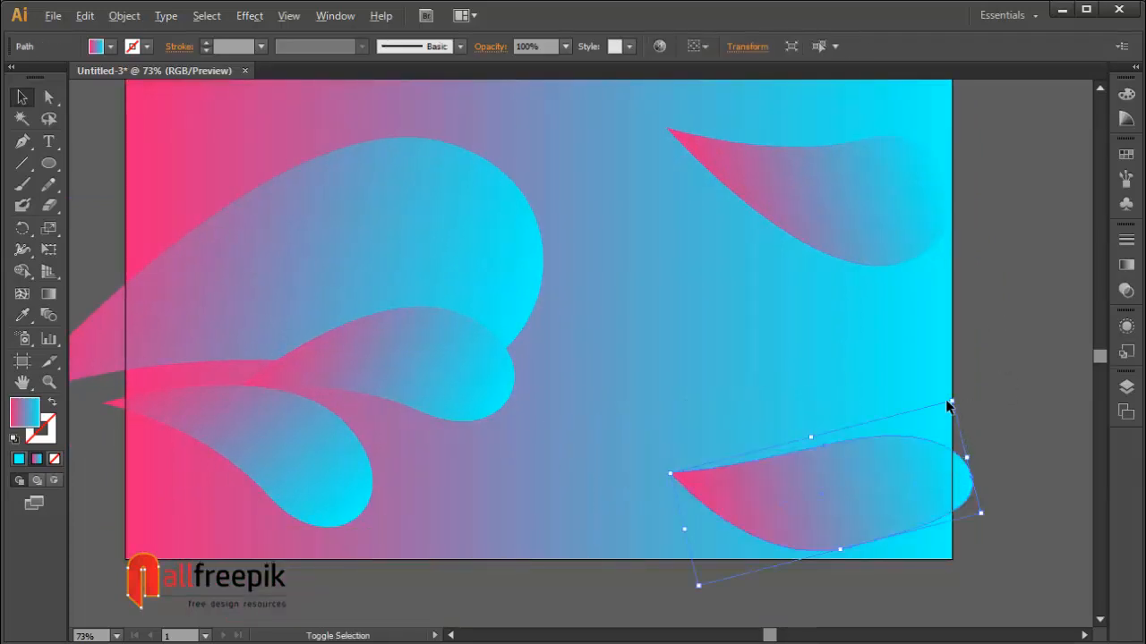
{"action": "left_click_drag", "start_coordinate": [952, 402], "coordinate": [928, 447]}
{"action": "left_click", "coordinate": [958, 452]}
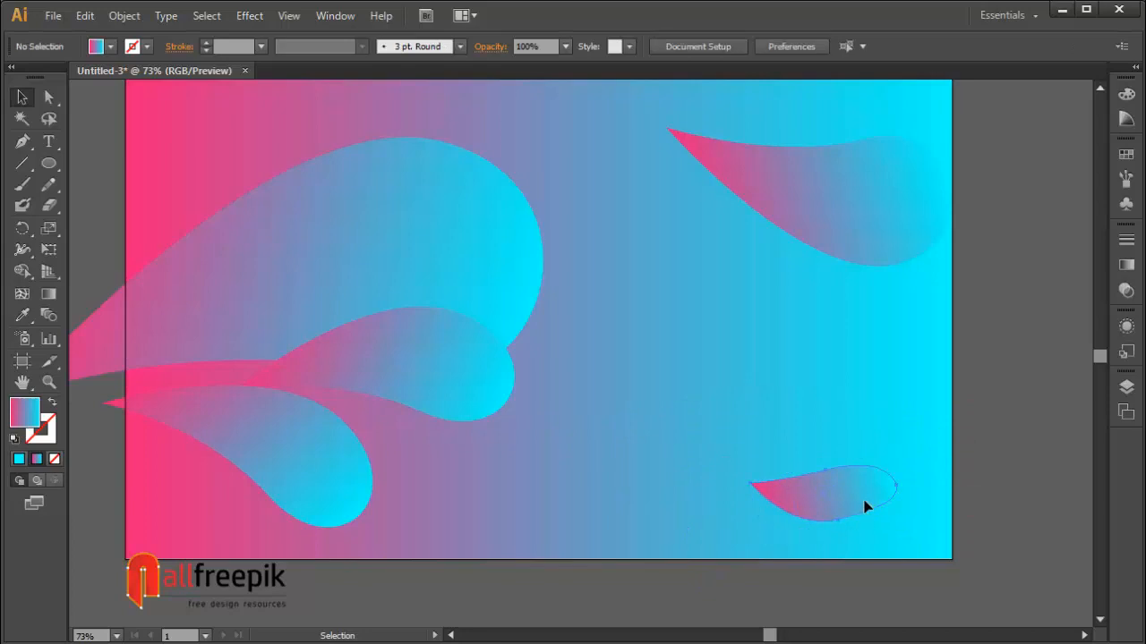
{"action": "left_click_drag", "start_coordinate": [861, 492], "coordinate": [888, 485]}
{"action": "left_click", "coordinate": [565, 409]}
Move the large teardrop and its overlapping petal up together, and nudge the lowest left petal slightly down
{"action": "left_click_drag", "start_coordinate": [565, 409], "coordinate": [709, 432]}
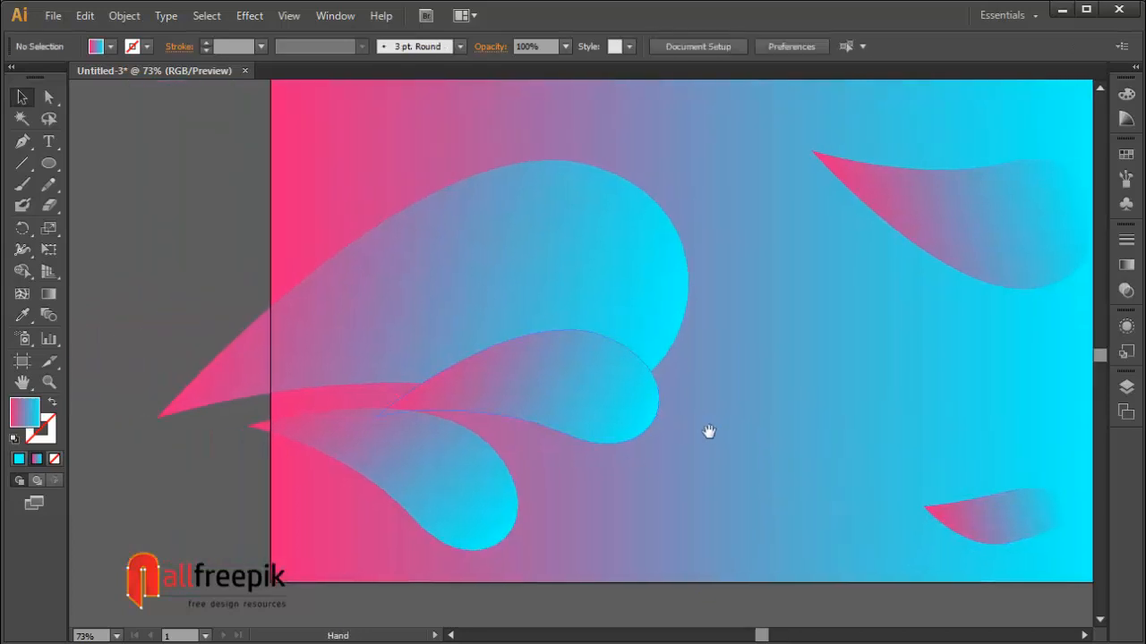
{"action": "left_click", "coordinate": [559, 387]}
{"action": "left_click_drag", "start_coordinate": [601, 276], "coordinate": [602, 233]}
{"action": "left_click", "coordinate": [695, 388]}
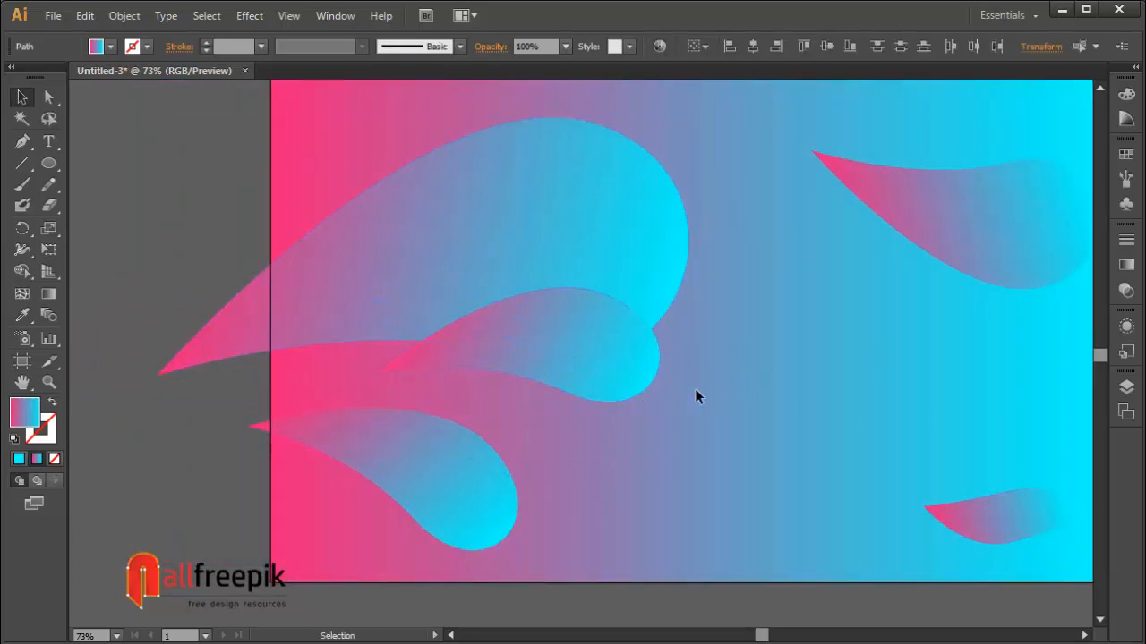
{"action": "left_click", "coordinate": [589, 362]}
{"action": "left_click", "coordinate": [796, 471]}
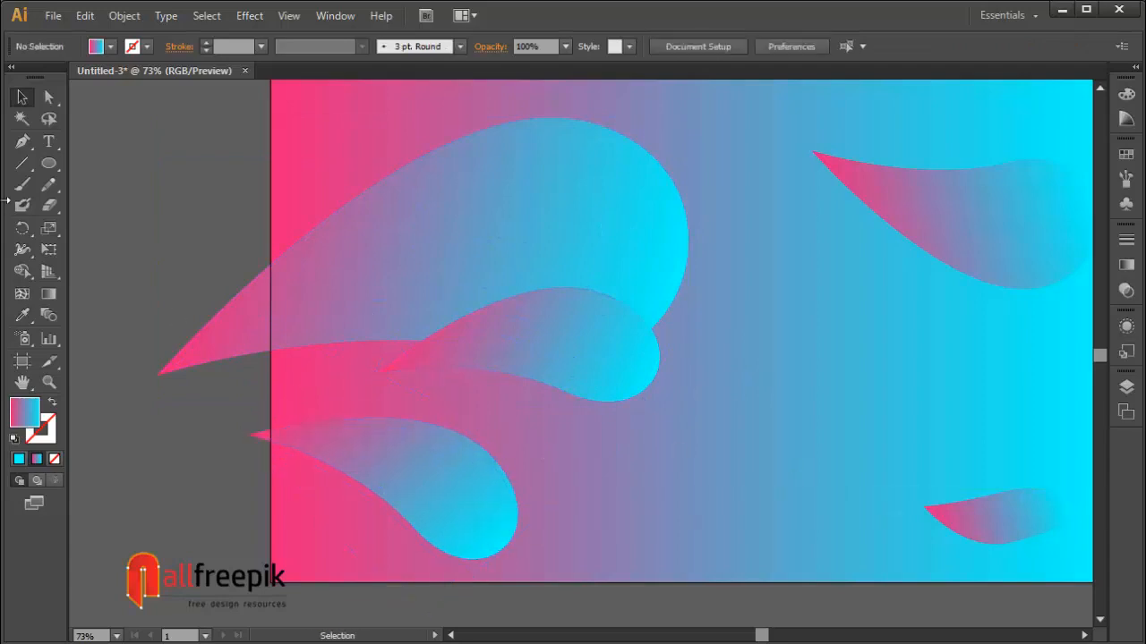
Place two copies of the petal overlapping the large teardrop at the lower right, and turn one around so their pointed ends overlap
{"action": "left_click_drag", "start_coordinate": [796, 471], "coordinate": [572, 442]}
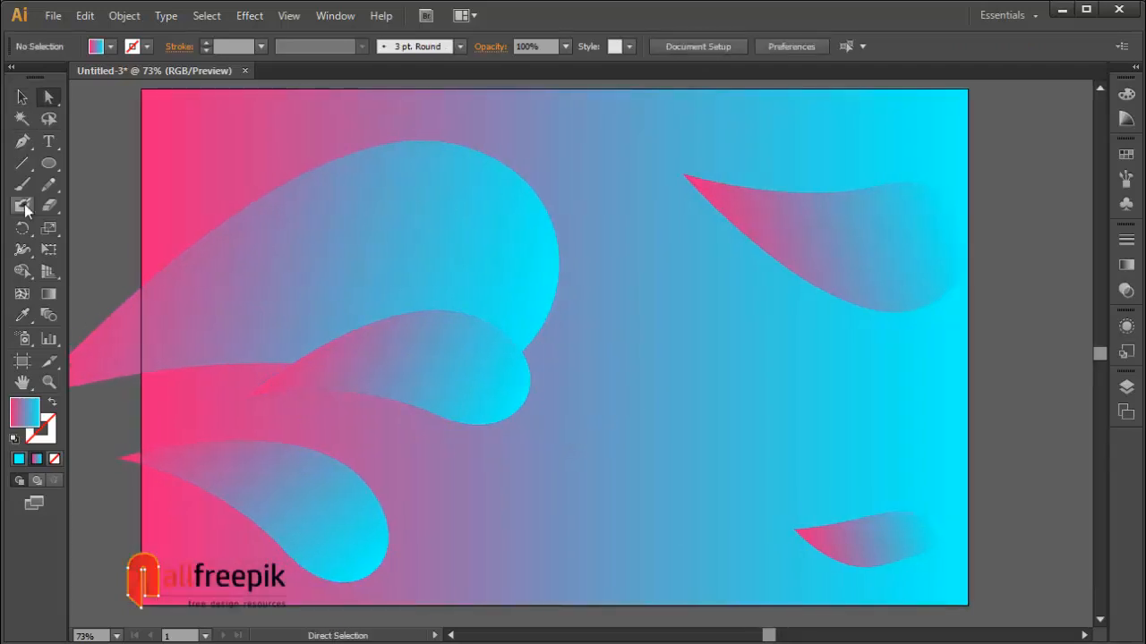
{"action": "left_click", "coordinate": [23, 98]}
{"action": "left_click_drag", "start_coordinate": [469, 401], "coordinate": [702, 532]}
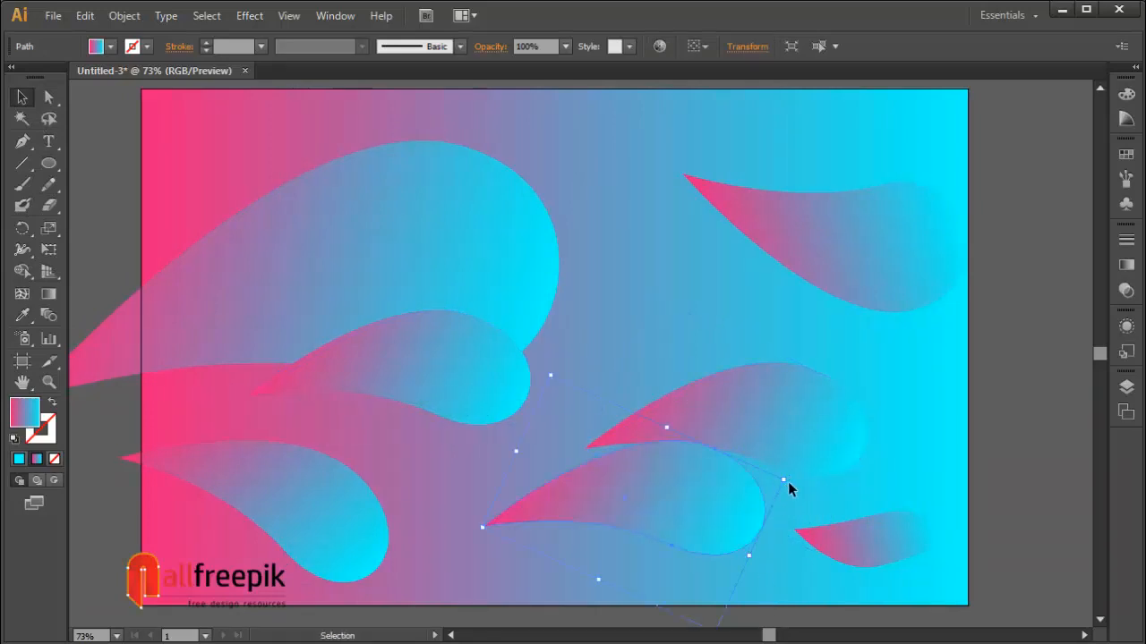
{"action": "left_click_drag", "start_coordinate": [786, 479], "coordinate": [301, 481]}
{"action": "left_click_drag", "start_coordinate": [703, 492], "coordinate": [595, 446]}
Merge the two overlapping petal copies into a single shape with Pathfinder's Unite
{"action": "left_click", "coordinate": [736, 440], "text": "shift"}
{"action": "left_click", "coordinate": [588, 464]}
{"action": "left_click", "coordinate": [780, 393], "text": "shift"}
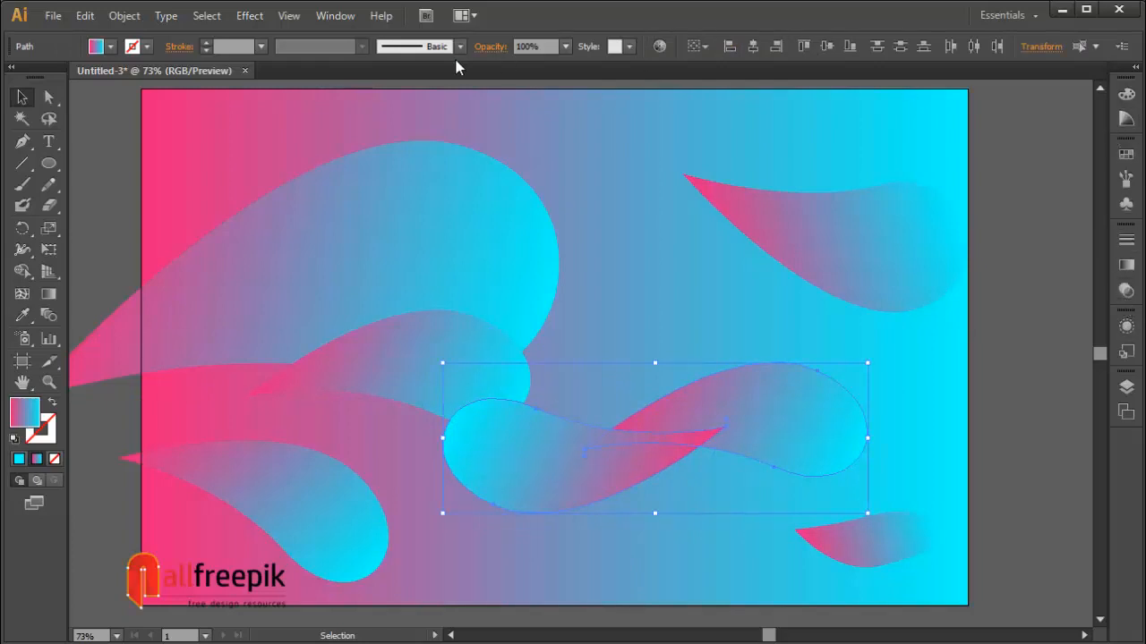
{"action": "left_click", "coordinate": [330, 16]}
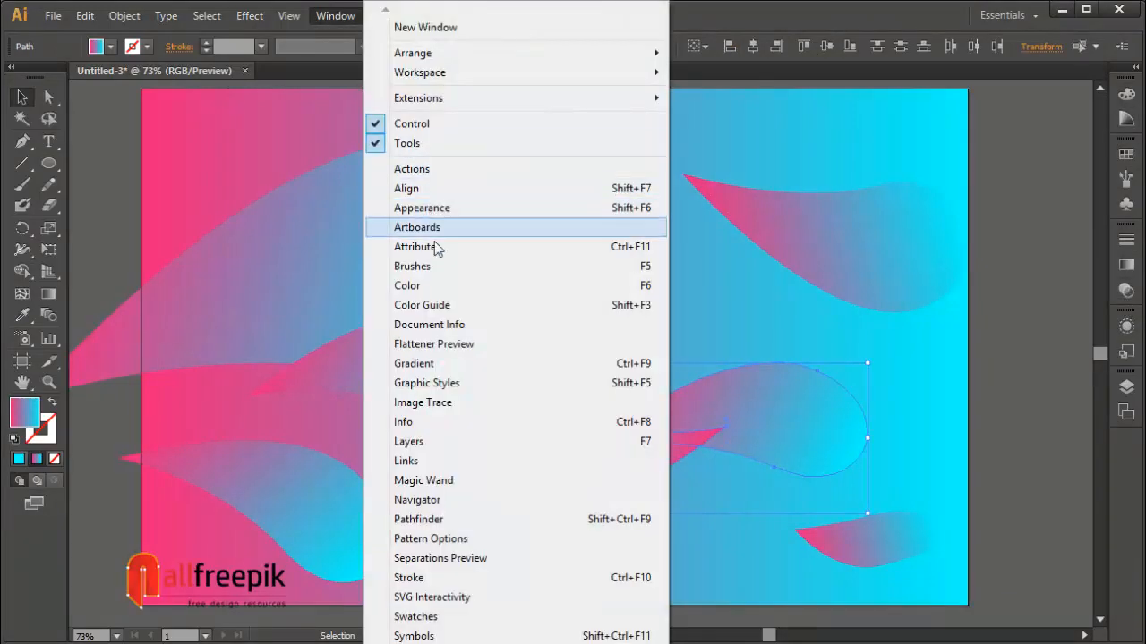
{"action": "left_click", "coordinate": [452, 521]}
{"action": "left_click", "coordinate": [87, 428]}
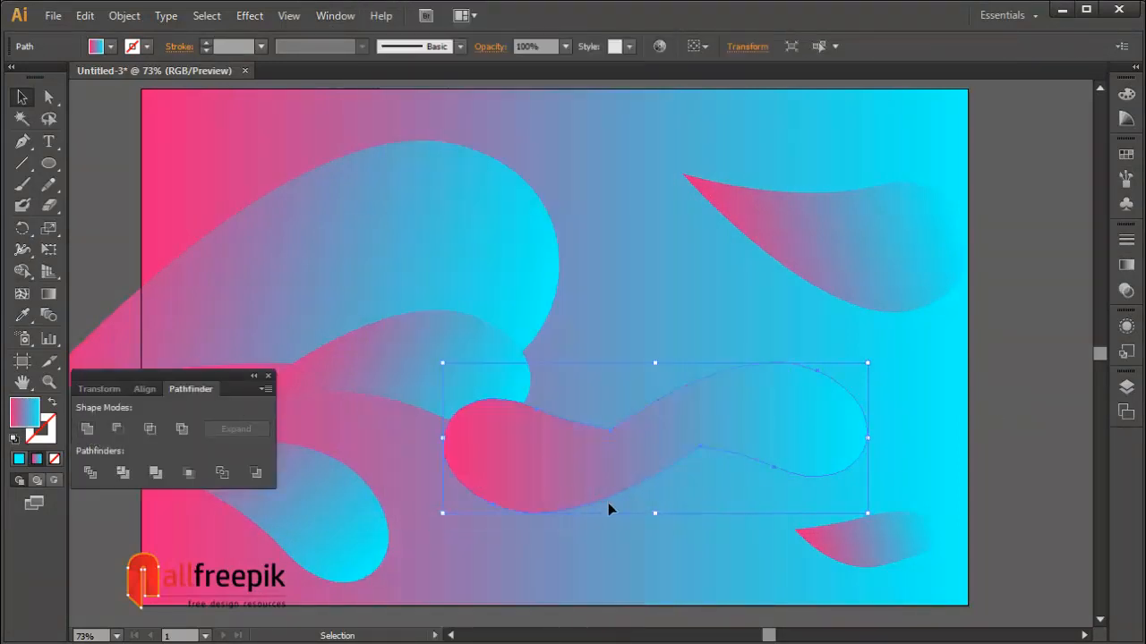
{"action": "left_click", "coordinate": [687, 517]}
Convert the two corner anchor points at the merged shape's waist to smooth points
{"action": "left_click", "coordinate": [48, 96]}
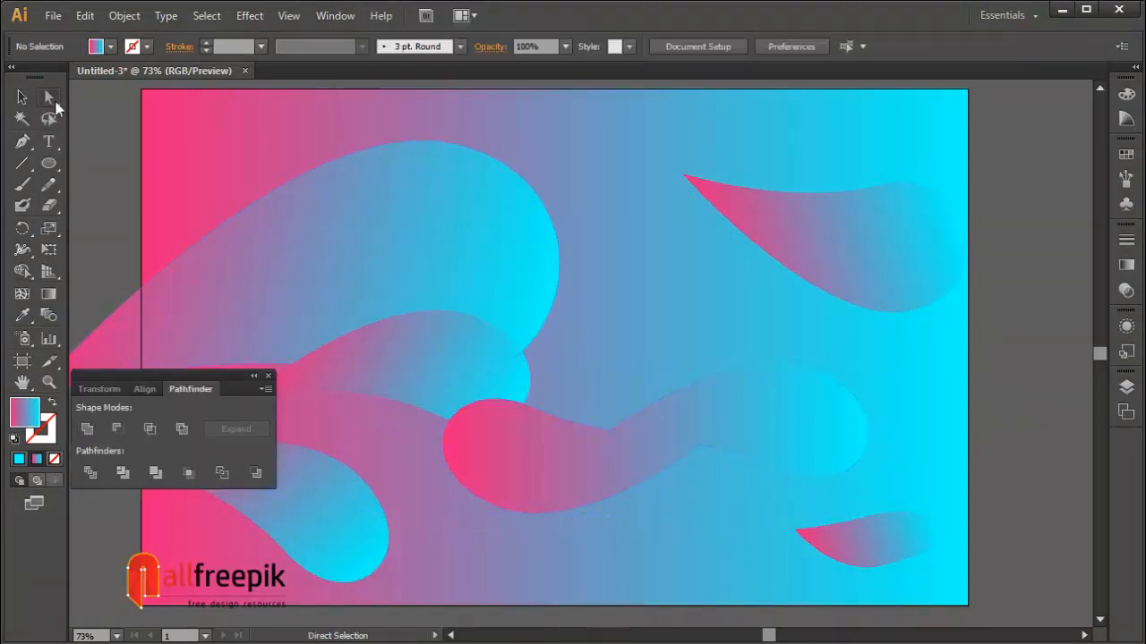
{"action": "left_click", "coordinate": [701, 447]}
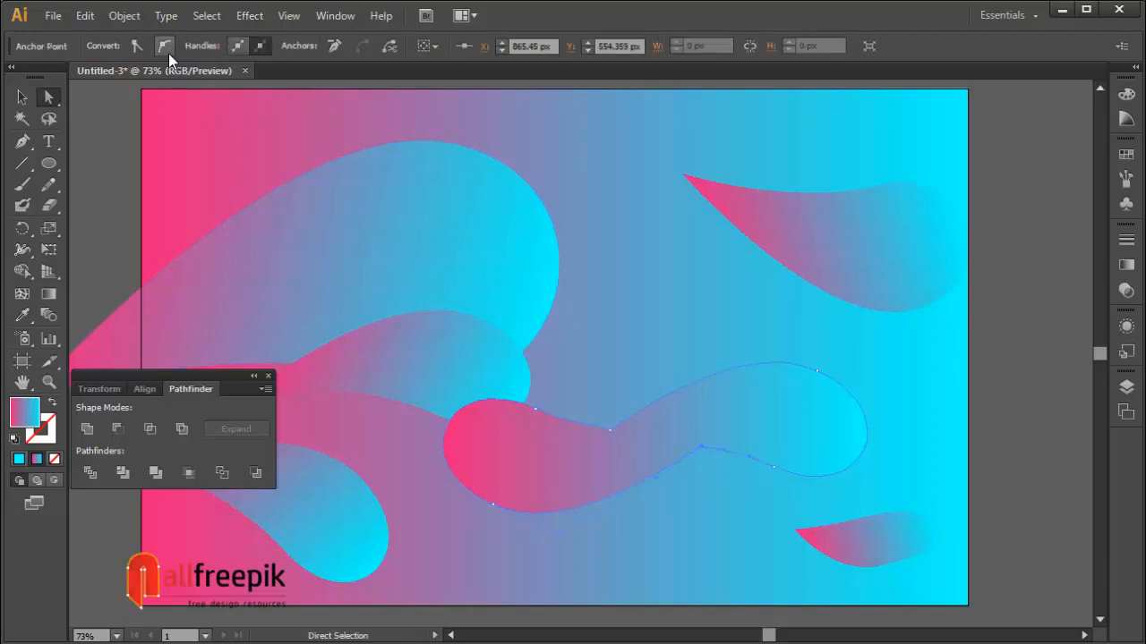
{"action": "left_click", "coordinate": [784, 512]}
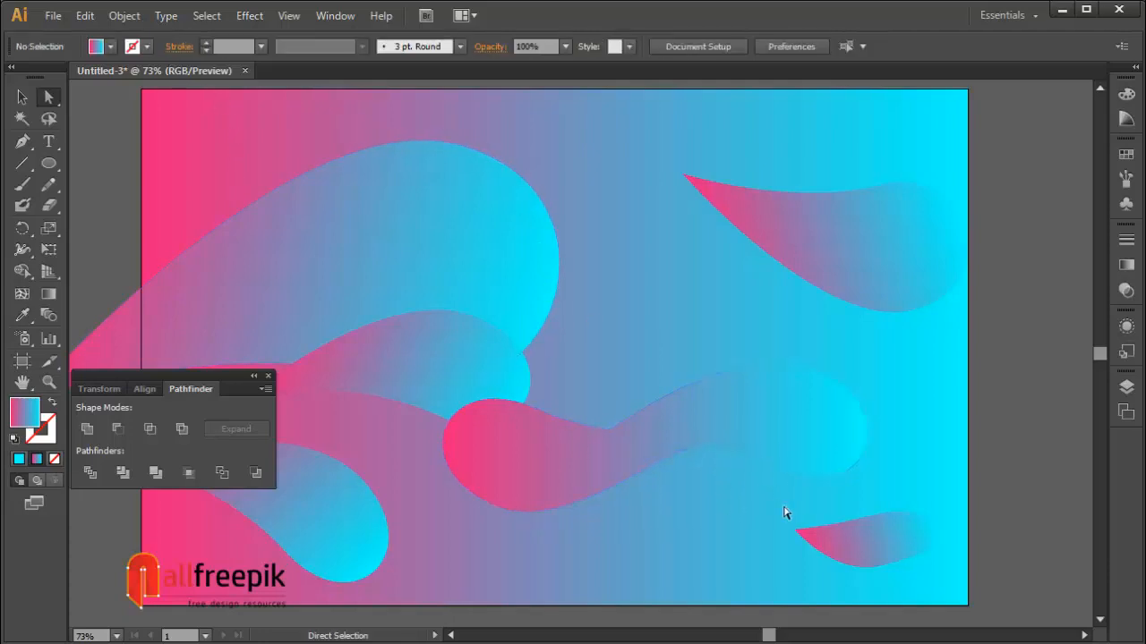
{"action": "left_click", "coordinate": [611, 428]}
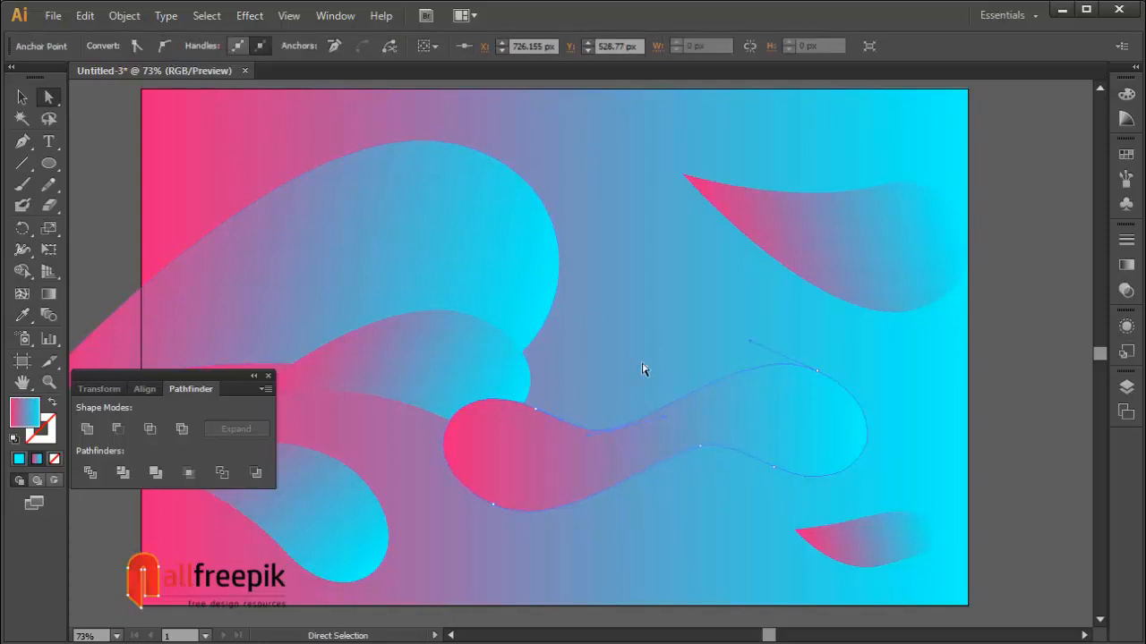
{"action": "left_click", "coordinate": [668, 378]}
{"action": "left_click", "coordinate": [23, 97]}
{"action": "left_click", "coordinate": [589, 469]}
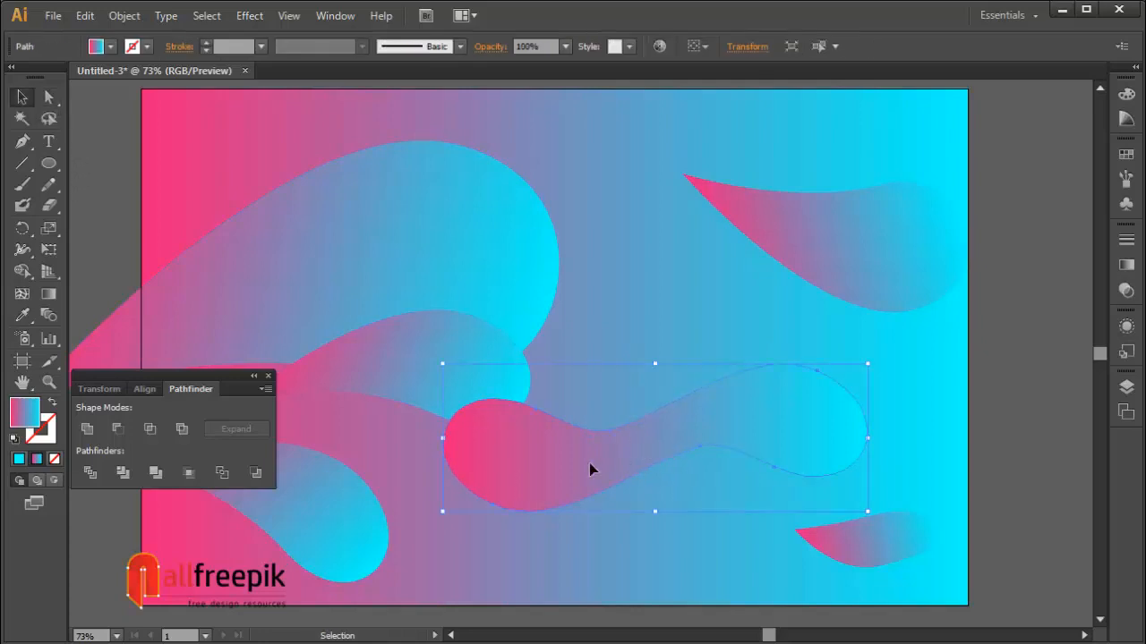
Enlarge the merged wavy shape to about 1.4 times its size and move it up and right, past the artboard's edge
{"action": "mouse_move", "coordinate": [872, 364]}
{"action": "left_mouse_down"}
{"action": "mouse_move", "coordinate": [1029, 269]}
{"action": "mouse_move", "coordinate": [1035, 305]}
{"action": "left_mouse_up"}
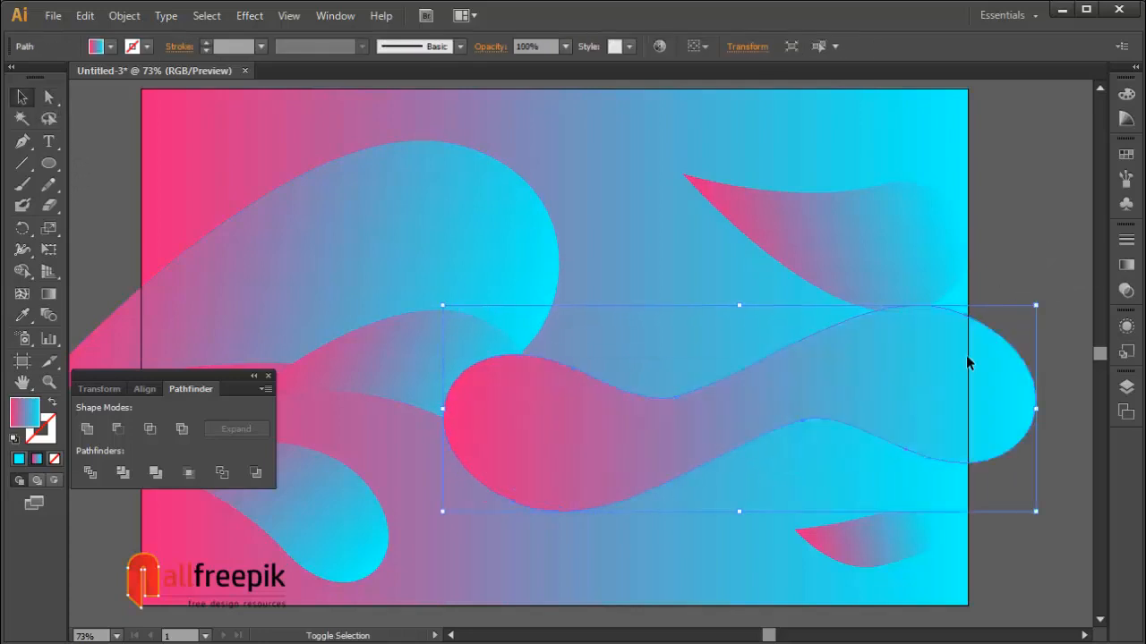
{"action": "mouse_move", "coordinate": [929, 401]}
{"action": "left_mouse_down"}
{"action": "mouse_move", "coordinate": [966, 412]}
{"action": "mouse_move", "coordinate": [952, 409]}
{"action": "mouse_move", "coordinate": [953, 382]}
{"action": "left_mouse_up"}
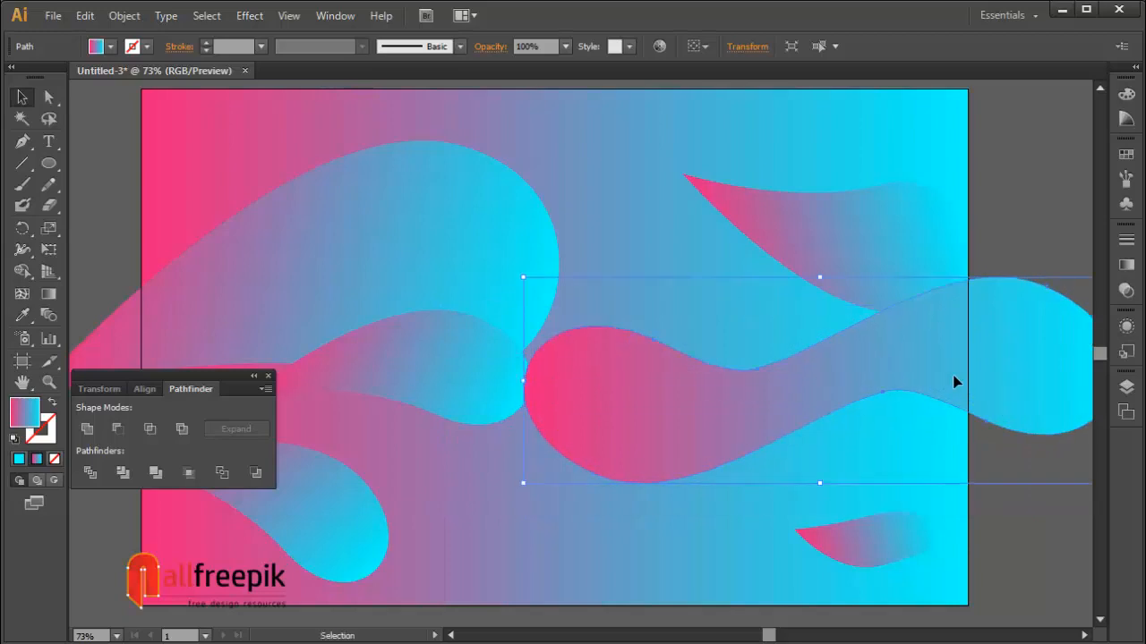
{"action": "left_click_drag", "start_coordinate": [885, 409], "coordinate": [748, 409]}
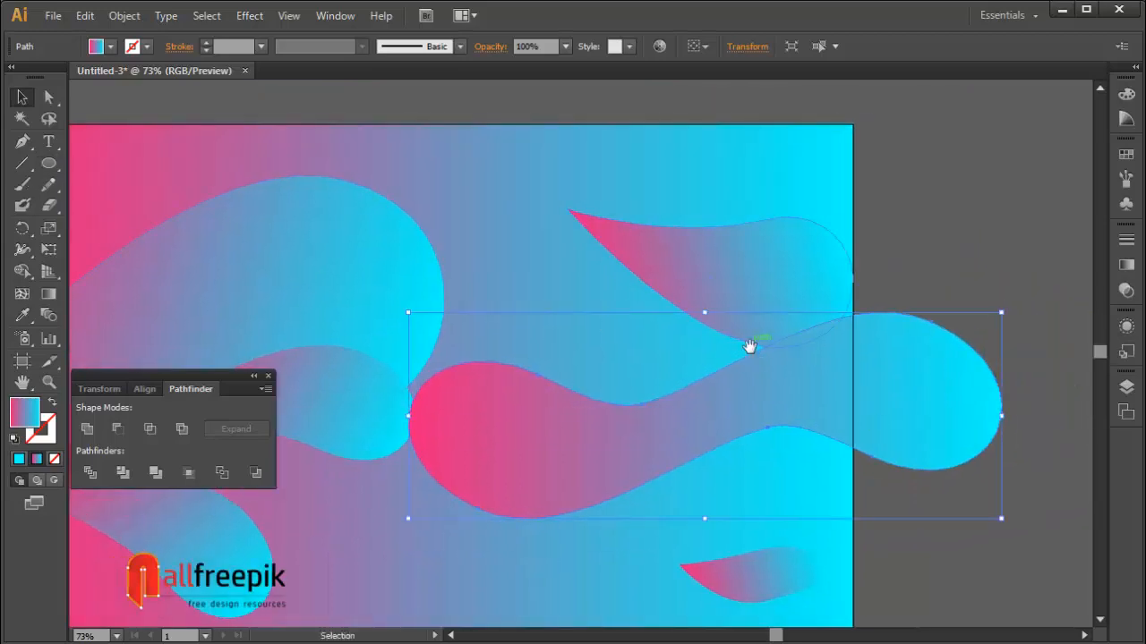
{"action": "mouse_move", "coordinate": [749, 343]}
{"action": "left_mouse_down"}
{"action": "mouse_move", "coordinate": [361, 382]}
{"action": "mouse_move", "coordinate": [862, 396]}
{"action": "mouse_move", "coordinate": [749, 397]}
{"action": "left_mouse_up"}
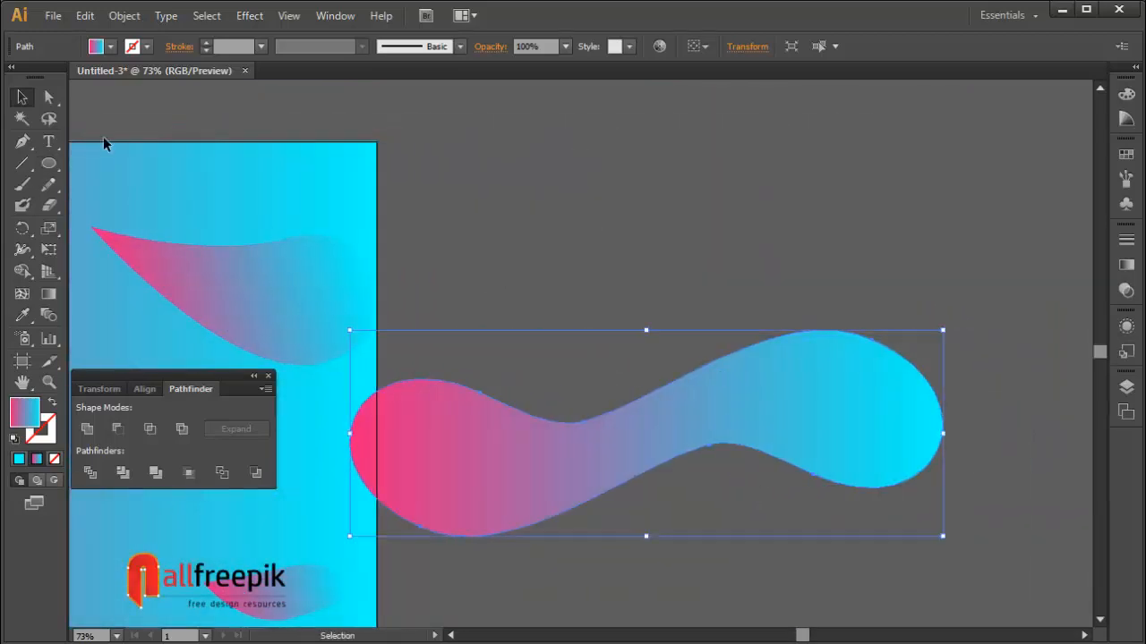
Move the enlarged wavy shape back left so its pink end overlaps the petals in the artboard's left half
{"action": "left_click", "coordinate": [62, 108]}
{"action": "left_click", "coordinate": [1050, 250]}
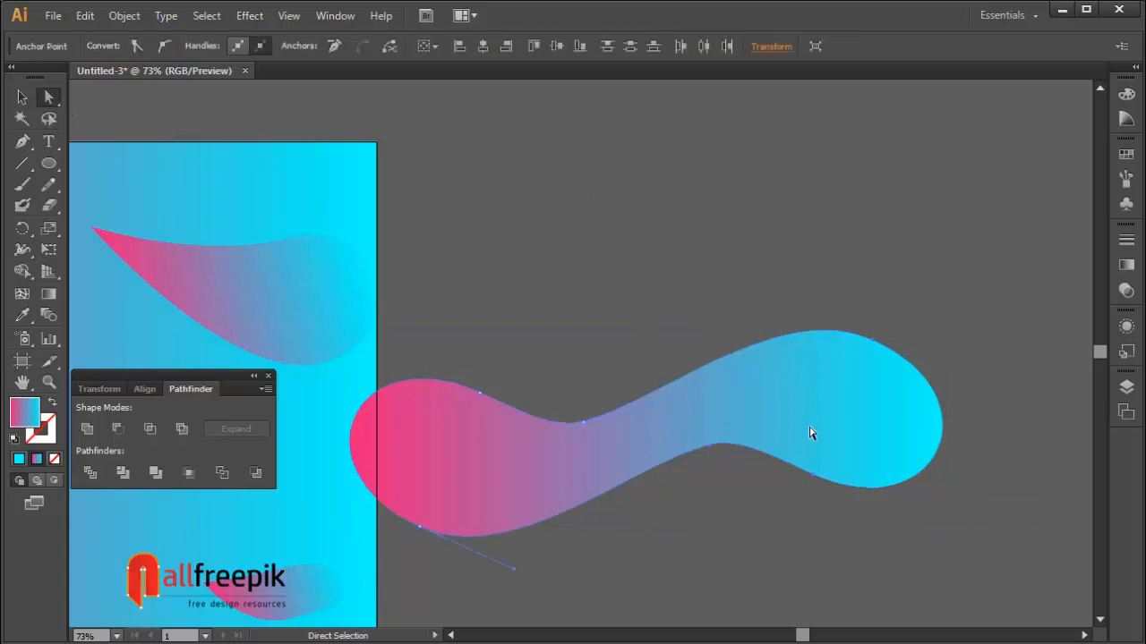
{"action": "left_click_drag", "start_coordinate": [813, 435], "coordinate": [791, 435]}
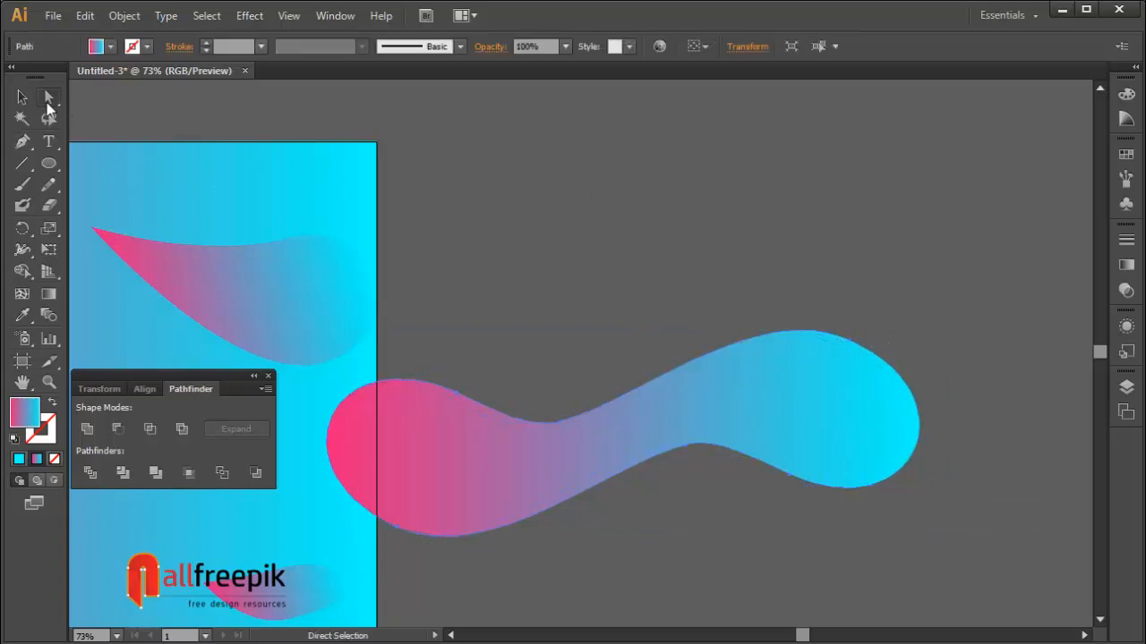
{"action": "left_click", "coordinate": [979, 230]}
{"action": "left_click_drag", "start_coordinate": [998, 269], "coordinate": [748, 557]}
{"action": "left_click_drag", "start_coordinate": [838, 437], "coordinate": [839, 425]}
{"action": "left_click_drag", "start_coordinate": [599, 435], "coordinate": [980, 232]}
{"action": "left_click", "coordinate": [22, 97]}
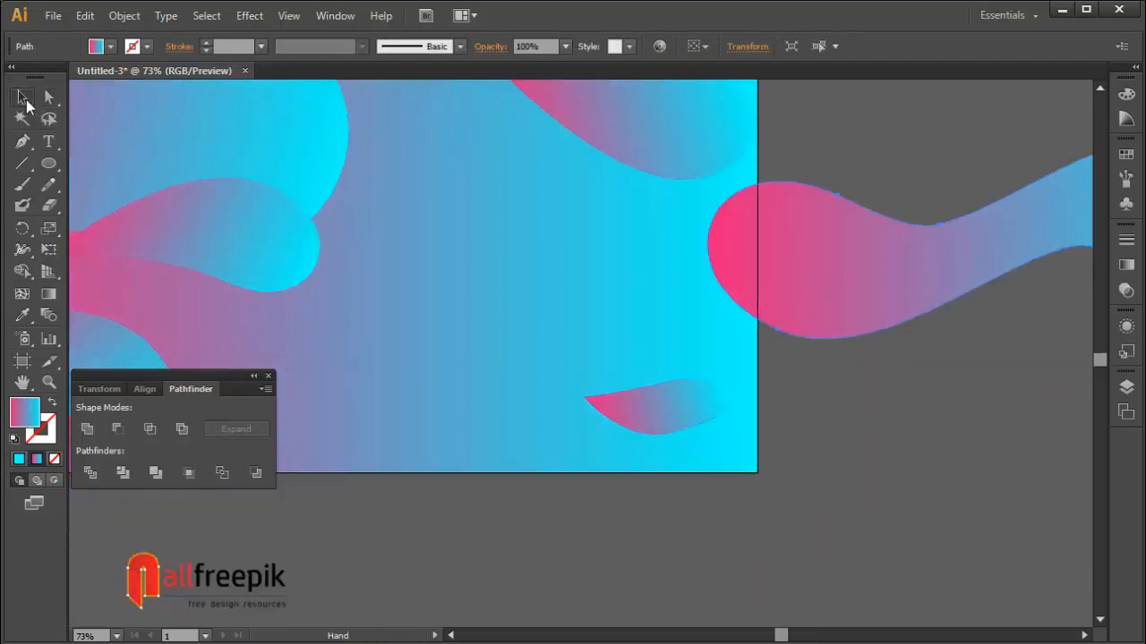
{"action": "left_click_drag", "start_coordinate": [768, 266], "coordinate": [452, 301]}
{"action": "left_click_drag", "start_coordinate": [996, 183], "coordinate": [948, 235]}
Bring the small petal below the large teardrop to the front and scale it down
{"action": "left_click_drag", "start_coordinate": [462, 289], "coordinate": [670, 316]}
{"action": "right_click", "coordinate": [669, 312]}
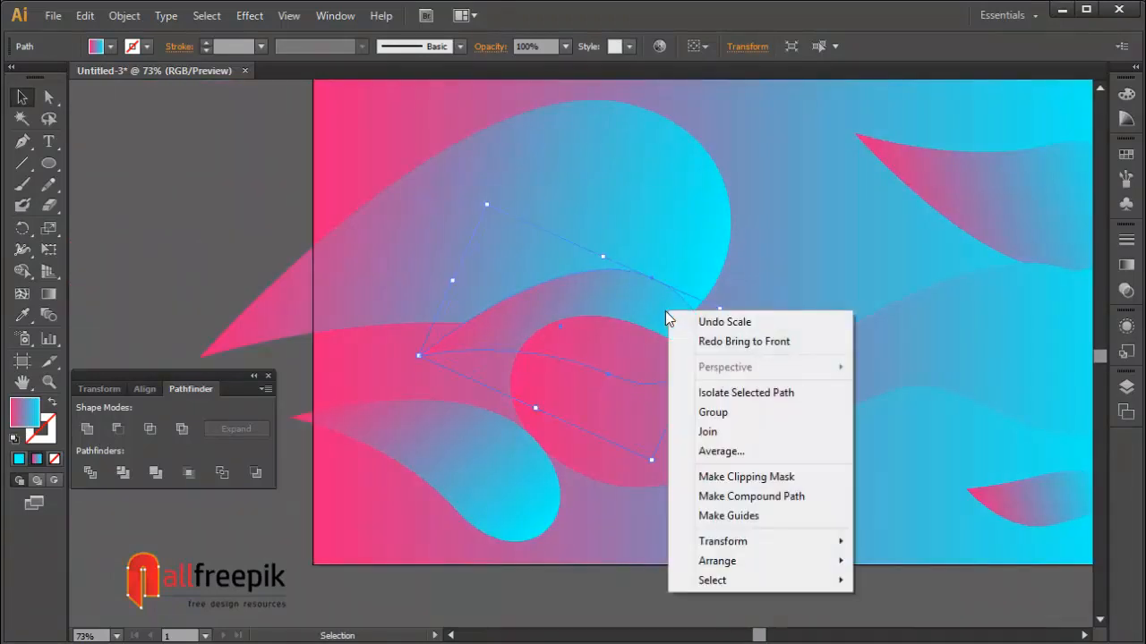
{"action": "mouse_move", "coordinate": [772, 550]}
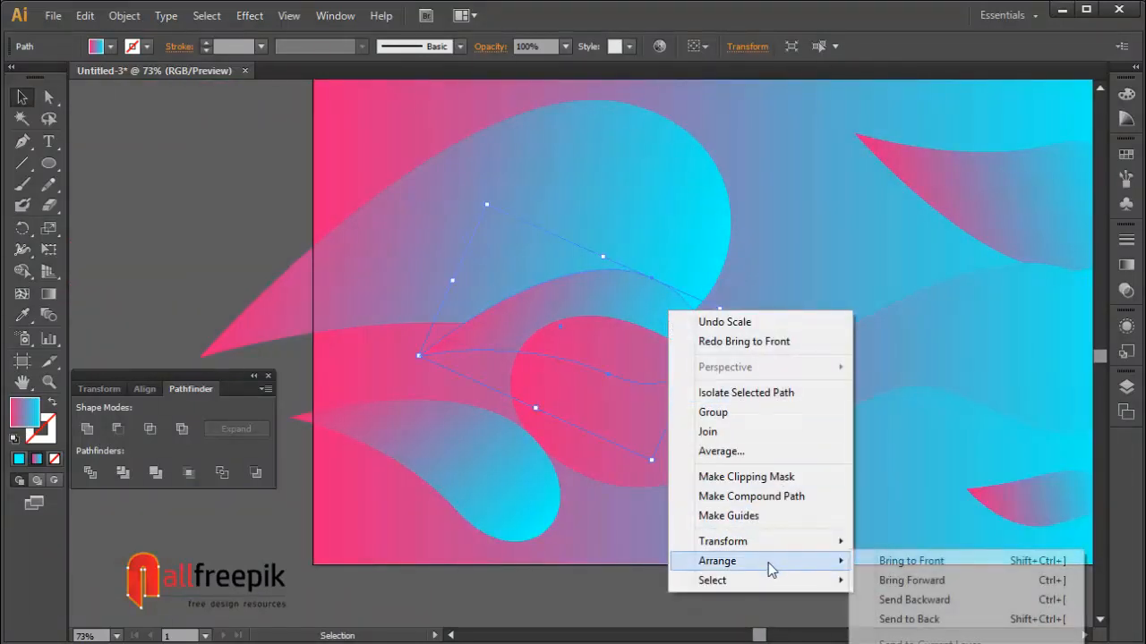
{"action": "left_click", "coordinate": [900, 559]}
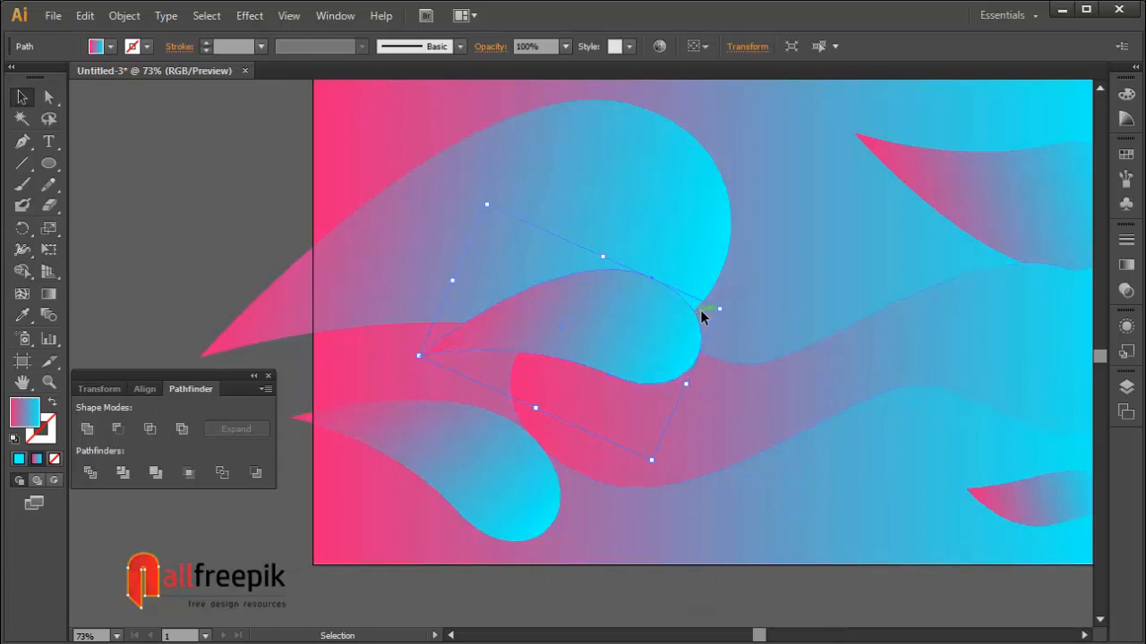
{"action": "left_click_drag", "start_coordinate": [721, 307], "coordinate": [679, 315]}
Shrink the lowest left petal slightly
{"action": "left_click", "coordinate": [689, 560]}
{"action": "left_click", "coordinate": [519, 553]}
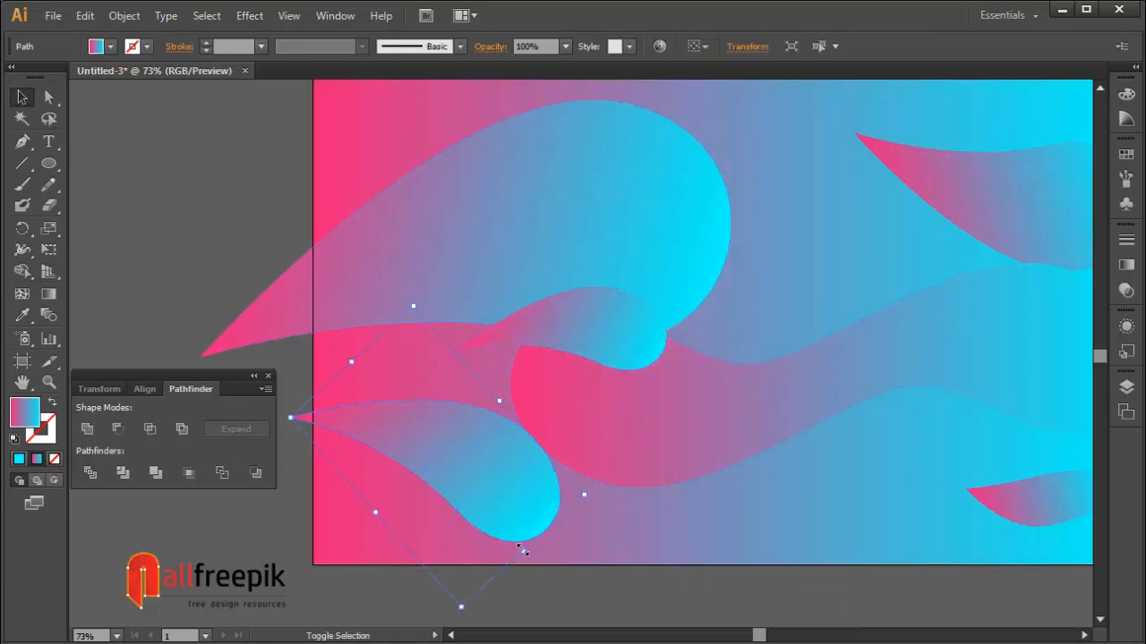
{"action": "mouse_move", "coordinate": [525, 552]}
{"action": "left_mouse_down"}
{"action": "mouse_move", "coordinate": [525, 531]}
{"action": "mouse_move", "coordinate": [519, 540]}
{"action": "left_mouse_up"}
{"action": "left_click", "coordinate": [671, 585]}
Enlarge the wavy shape slightly, shift it left over the artboard's left edge, and place the small petal beneath its waist
{"action": "left_click_drag", "start_coordinate": [632, 515], "coordinate": [719, 446]}
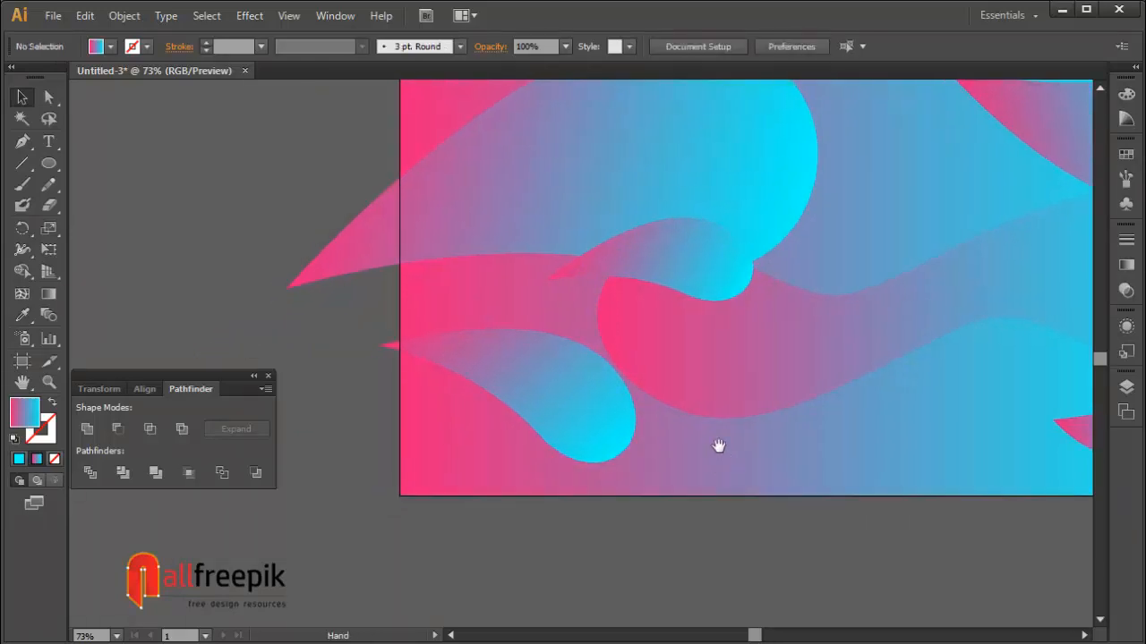
{"action": "left_click_drag", "start_coordinate": [793, 317], "coordinate": [494, 475]}
{"action": "left_click_drag", "start_coordinate": [647, 435], "coordinate": [745, 518]}
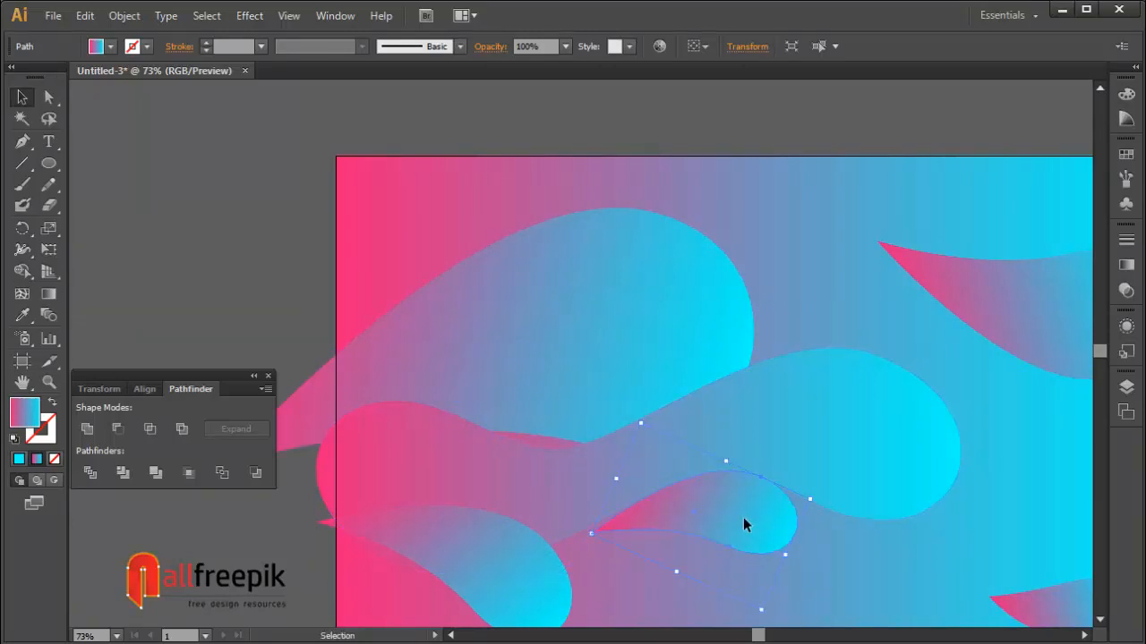
{"action": "left_click", "coordinate": [813, 450]}
{"action": "left_click_drag", "start_coordinate": [816, 448], "coordinate": [815, 441]}
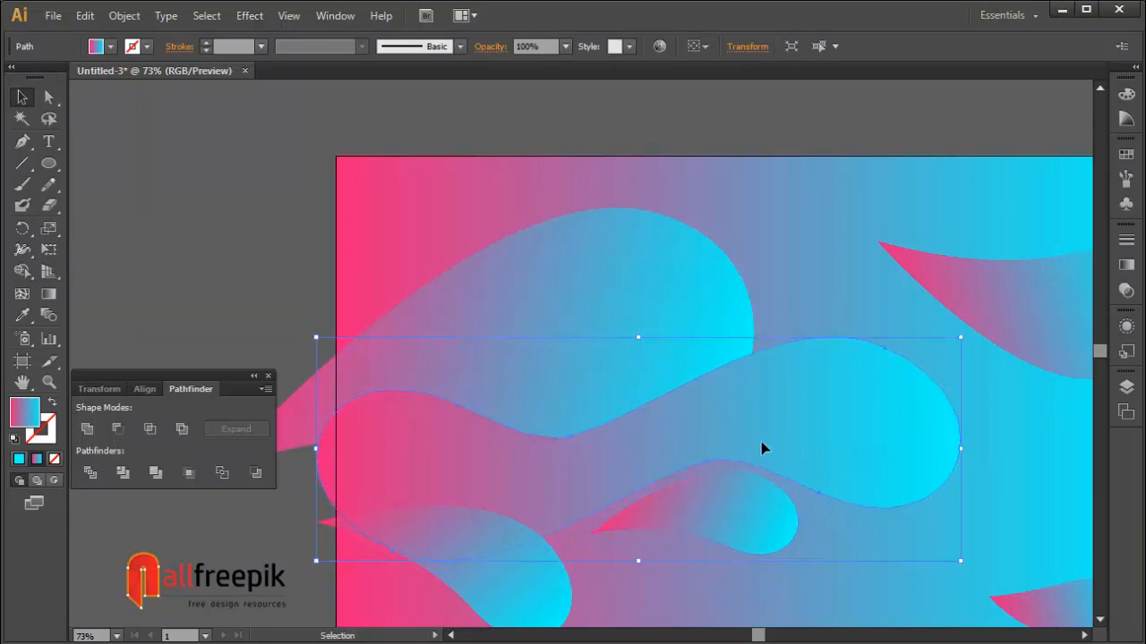
Examine the arrangement of all fluid shapes across the whole artboard
{"action": "left_click", "coordinate": [249, 260]}
{"action": "key", "text": "space"}
{"action": "left_click_drag", "start_coordinate": [340, 293], "coordinate": [321, 233]}
{"action": "left_click_drag", "start_coordinate": [683, 455], "coordinate": [682, 439]}
{"action": "left_click_drag", "start_coordinate": [748, 375], "coordinate": [997, 335]}
{"action": "key", "text": "ctrl+minus"}
{"action": "key", "text": "ctrl+shift+a"}
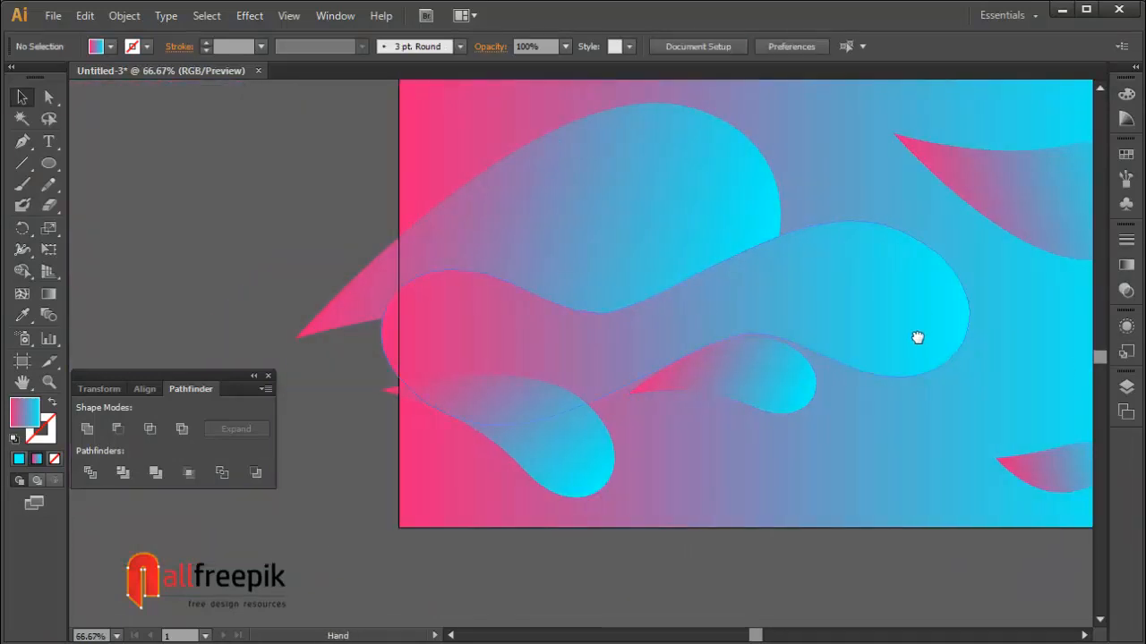
{"action": "scroll", "coordinate": [376, 293], "scroll_direction": "up", "scroll_amount": 2}
{"action": "key", "text": "ctrl+minus"}
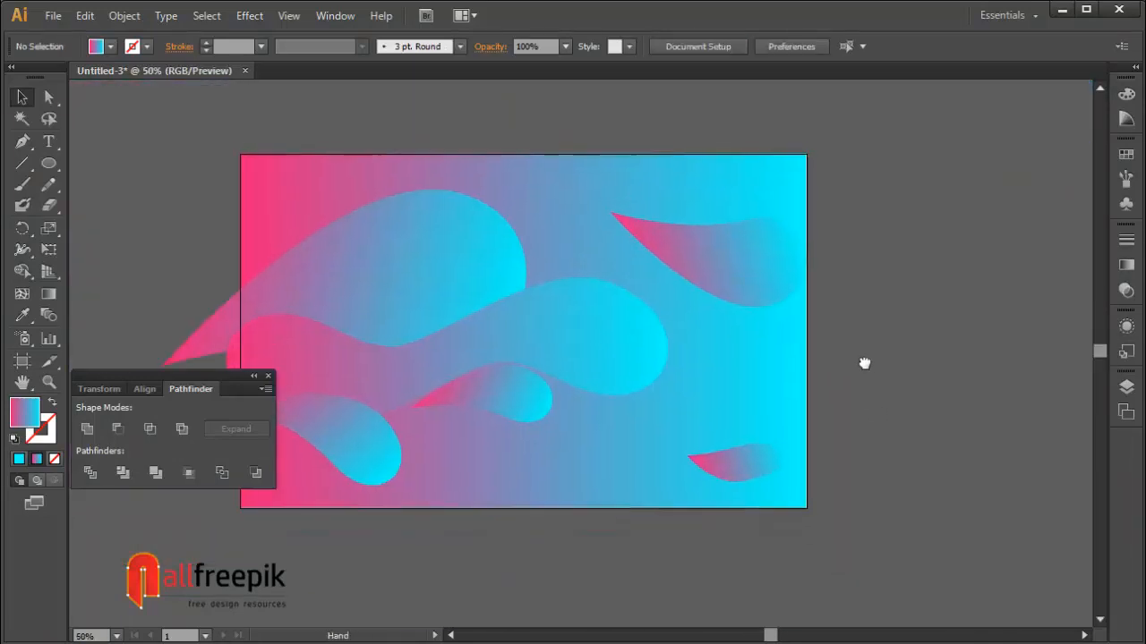
{"action": "left_click_drag", "start_coordinate": [864, 361], "coordinate": [972, 371]}
Reverse the upper-right petal's linear gradient and replace its pink stop with blue, giving a cyan-to-blue fill
{"action": "left_click", "coordinate": [547, 257]}
{"action": "left_click", "coordinate": [885, 273]}
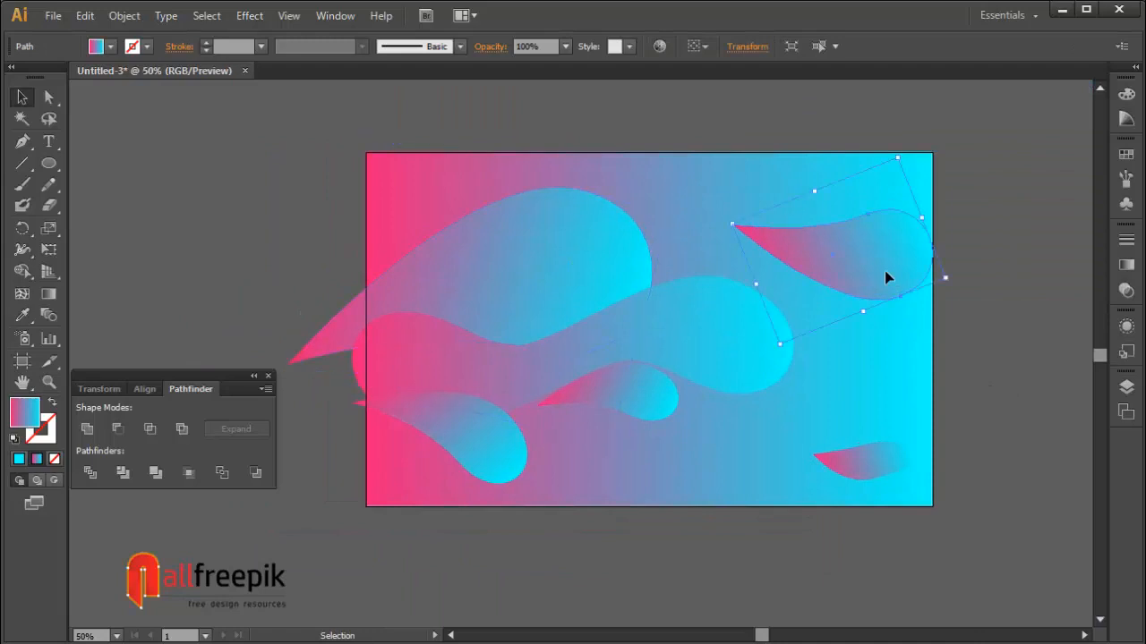
{"action": "left_click", "coordinate": [1130, 267]}
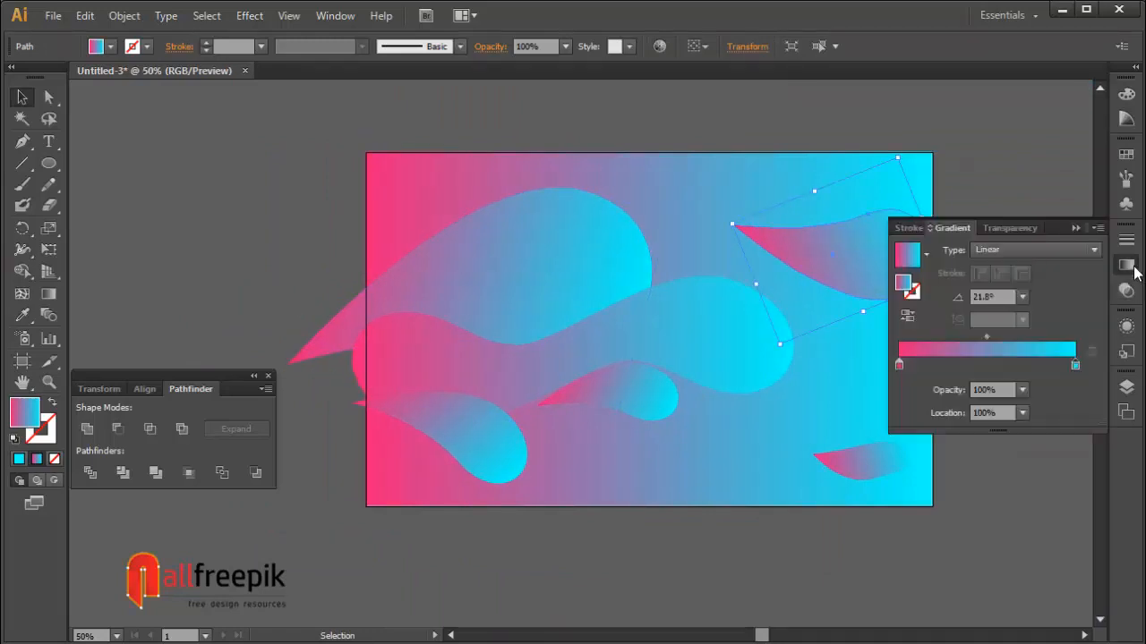
{"action": "double_click", "coordinate": [899, 366]}
{"action": "left_click", "coordinate": [900, 366]}
{"action": "left_click", "coordinate": [908, 320]}
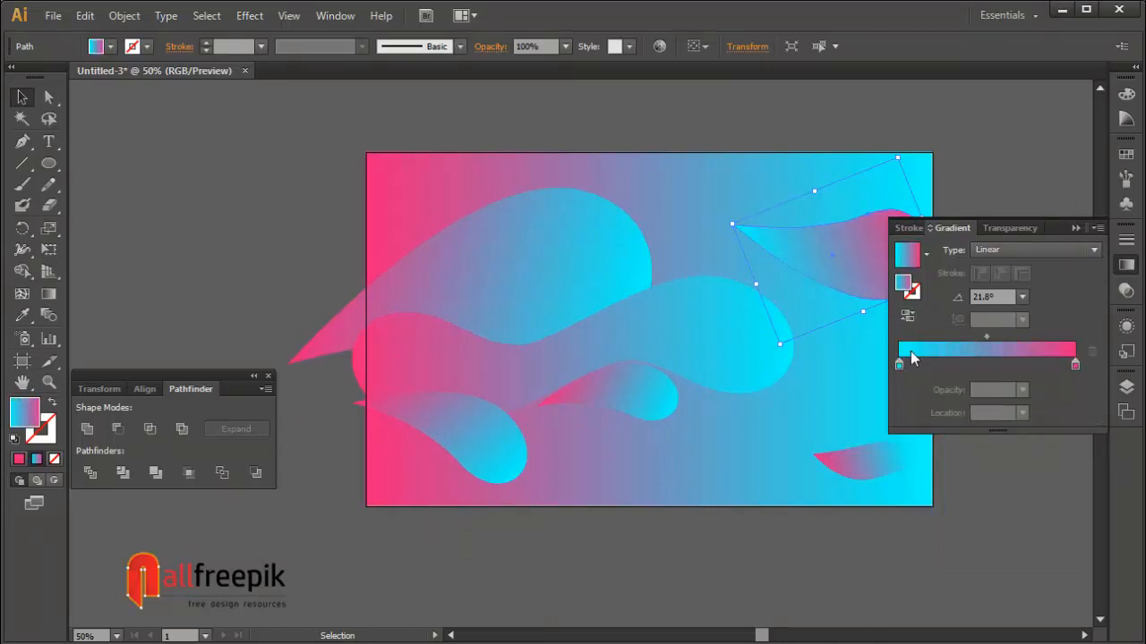
{"action": "double_click", "coordinate": [1075, 365]}
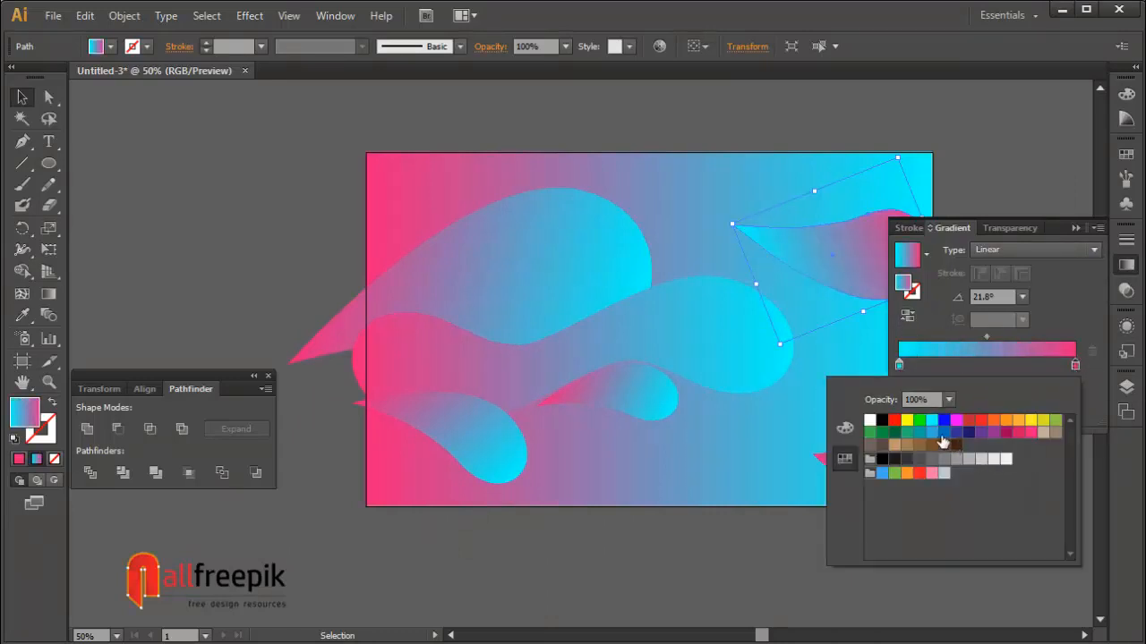
{"action": "left_click", "coordinate": [942, 435]}
{"action": "left_click", "coordinate": [933, 435]}
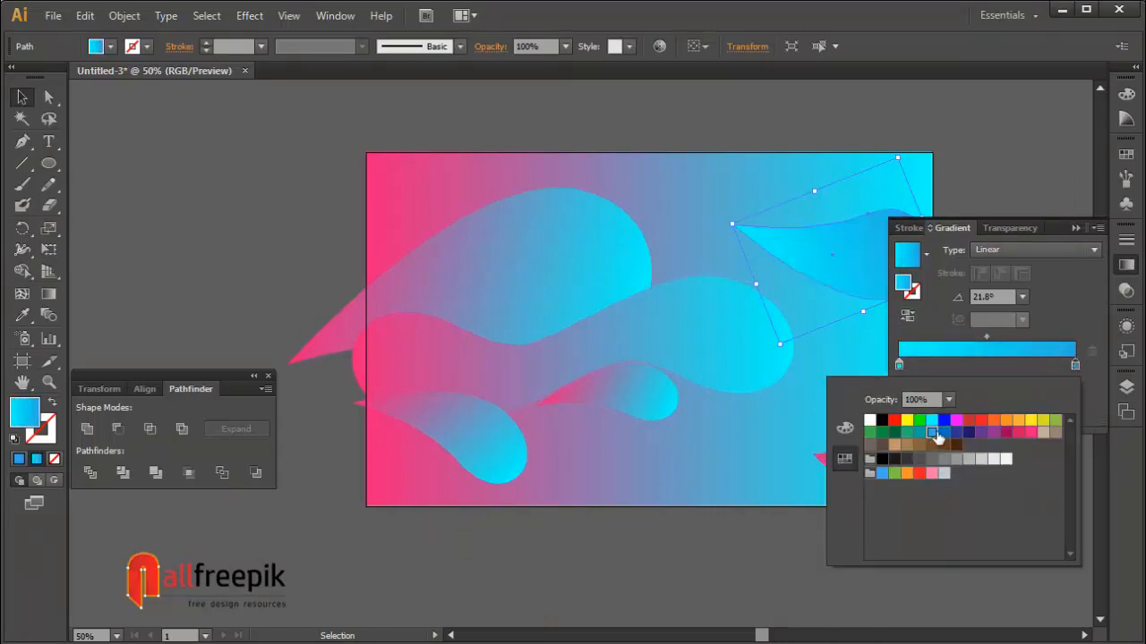
{"action": "left_click", "coordinate": [1021, 158]}
{"action": "left_click", "coordinate": [1020, 157]}
Copy the cyan-to-blue gradient from the upper-right petal onto the small lower-right petal with the Eyedropper
{"action": "left_click", "coordinate": [863, 467]}
{"action": "scroll", "coordinate": [806, 469], "scroll_direction": "right", "scroll_amount": 3}
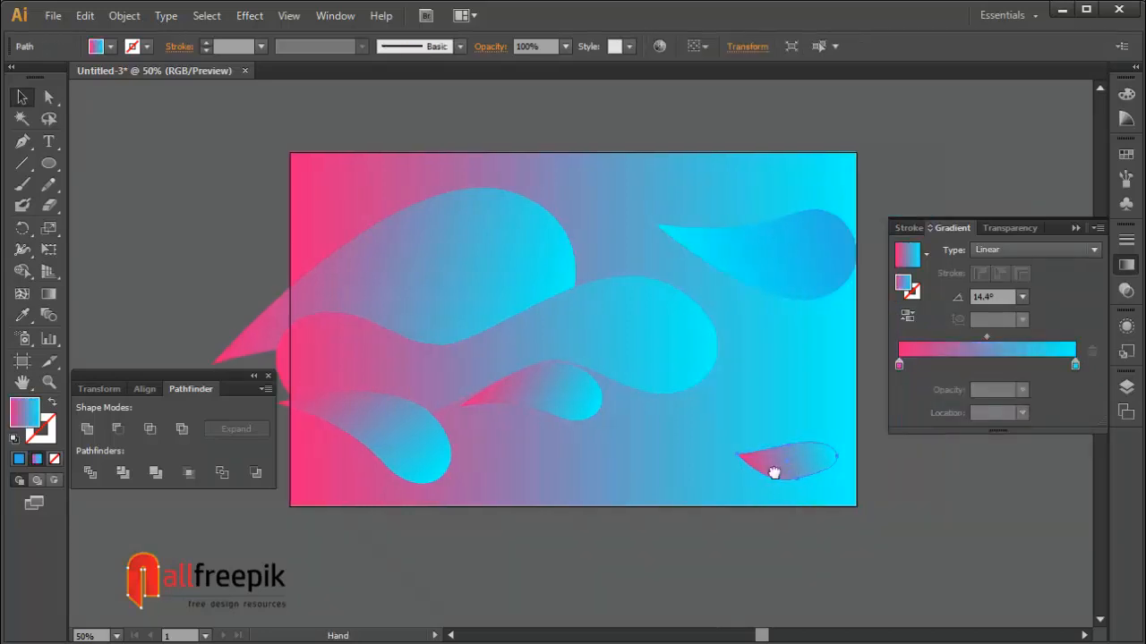
{"action": "left_click", "coordinate": [22, 315]}
{"action": "left_click", "coordinate": [729, 223]}
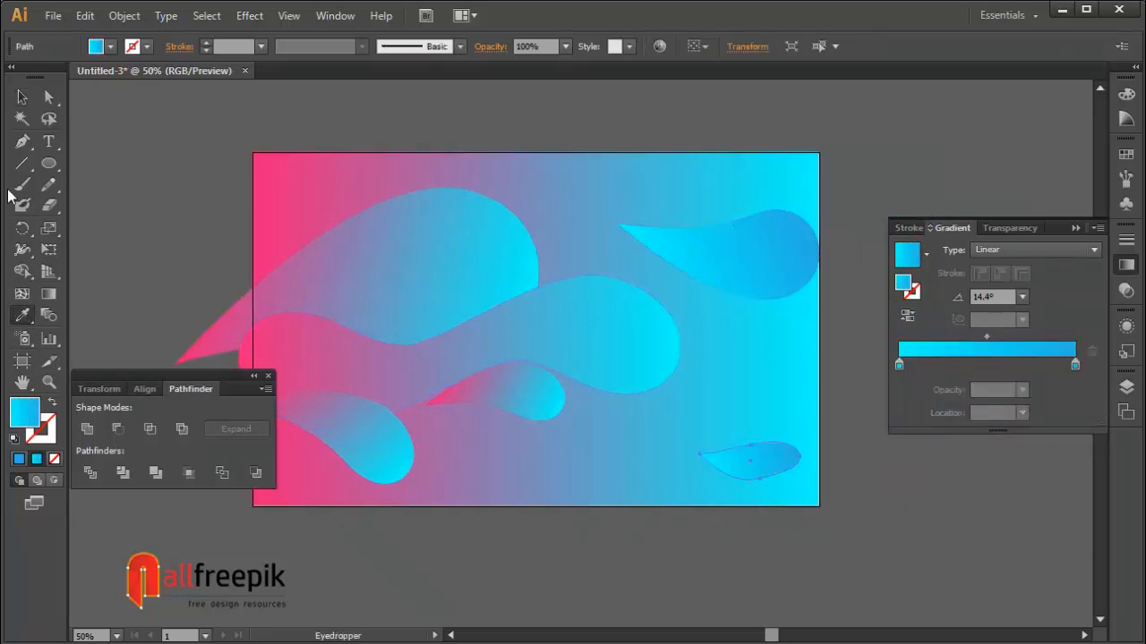
Stretch the small lower-right petal lengthwise from its centre to about twice its length, crossing the artboard's right edge
{"action": "left_click", "coordinate": [19, 99]}
{"action": "left_click", "coordinate": [859, 494]}
{"action": "left_click", "coordinate": [780, 472]}
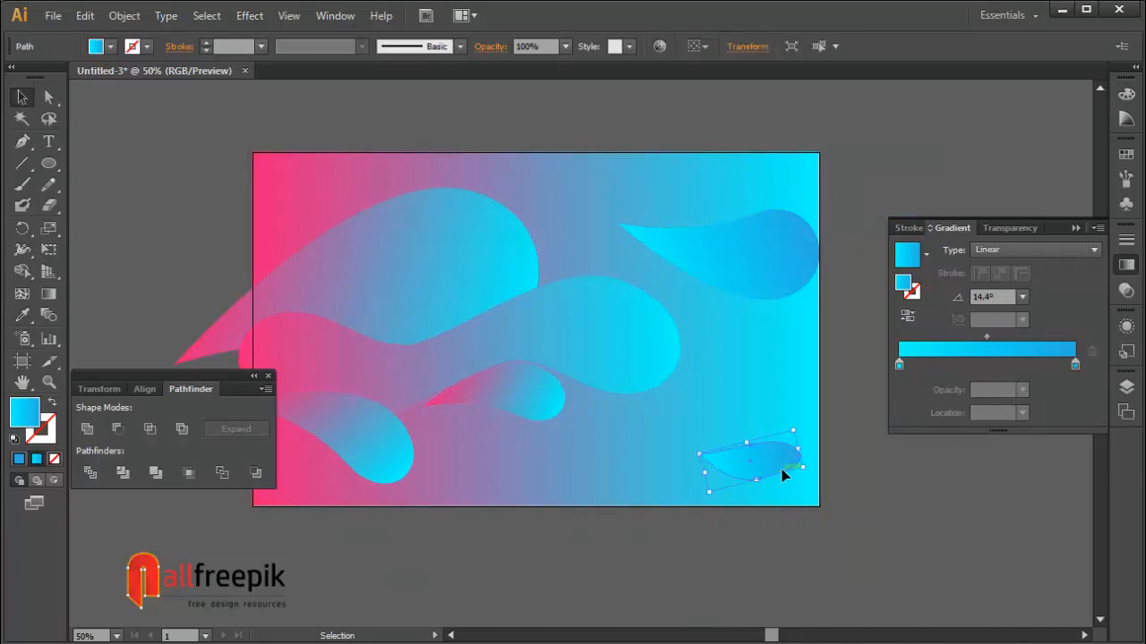
{"action": "left_click_drag", "start_coordinate": [797, 449], "coordinate": [832, 444]}
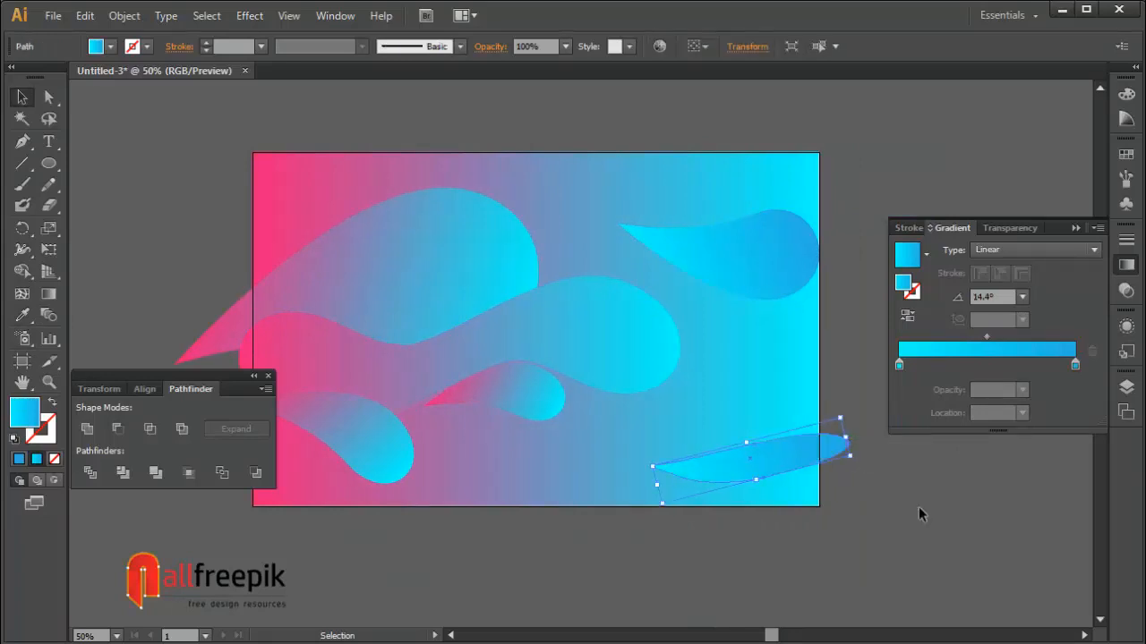
{"action": "left_click", "coordinate": [892, 498]}
Move the anchor point at the stretched petal's rounded right end slightly inward and up
{"action": "left_click", "coordinate": [49, 97]}
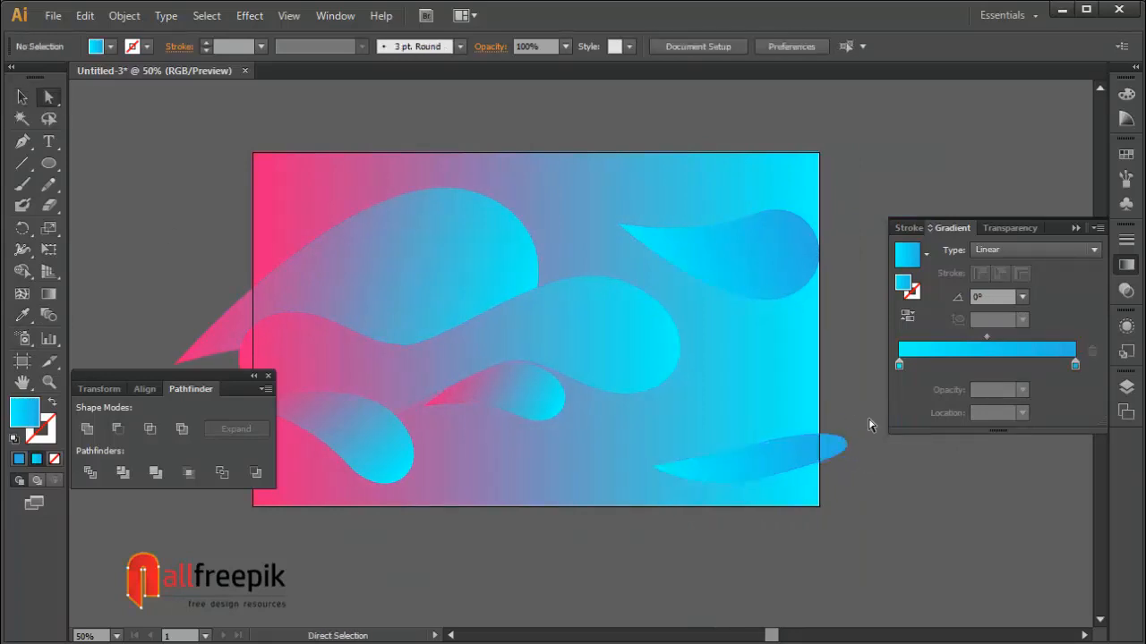
{"action": "left_click", "coordinate": [834, 480]}
{"action": "left_click", "coordinate": [848, 450]}
{"action": "left_click_drag", "start_coordinate": [848, 450], "coordinate": [831, 443]}
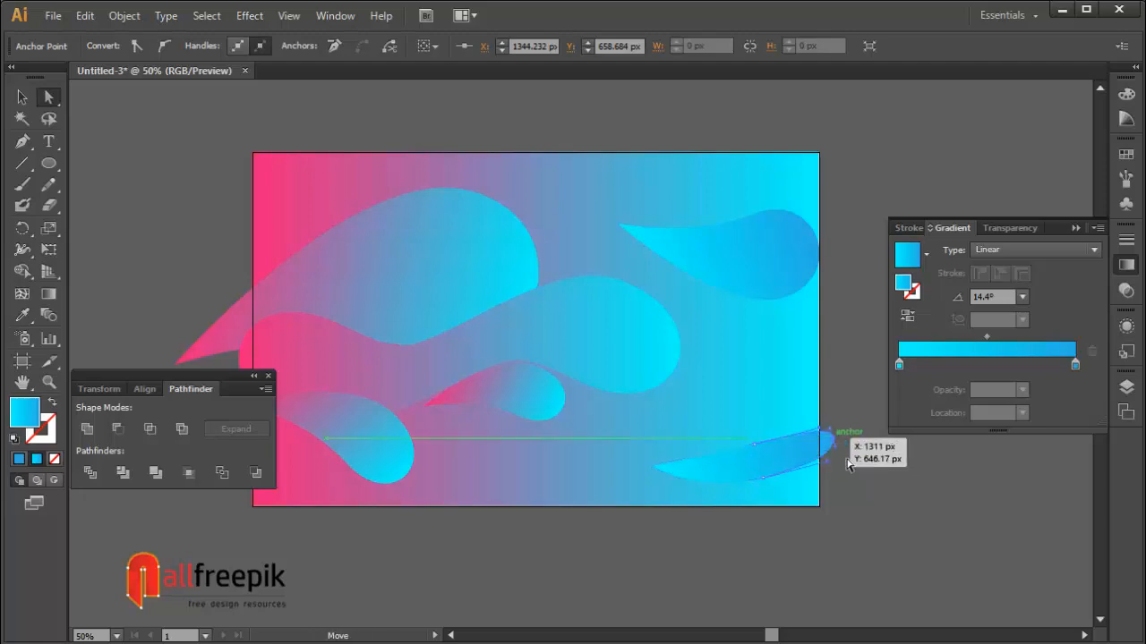
{"action": "key", "text": "ctrl+shift+a"}
Rotate the stretched lower-right petal clockwise until it lies almost horizontal
{"action": "left_click", "coordinate": [22, 97]}
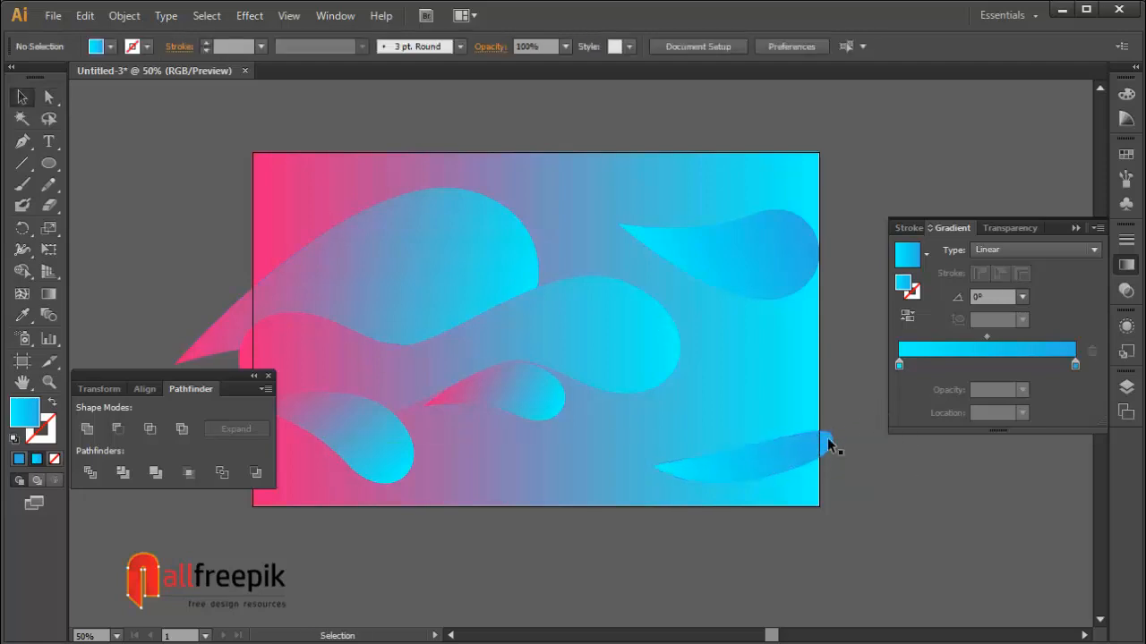
{"action": "left_click", "coordinate": [827, 438]}
{"action": "left_click_drag", "start_coordinate": [849, 473], "coordinate": [845, 494]}
{"action": "key", "text": "ctrl+shift+a"}
{"action": "left_click", "coordinate": [775, 480]}
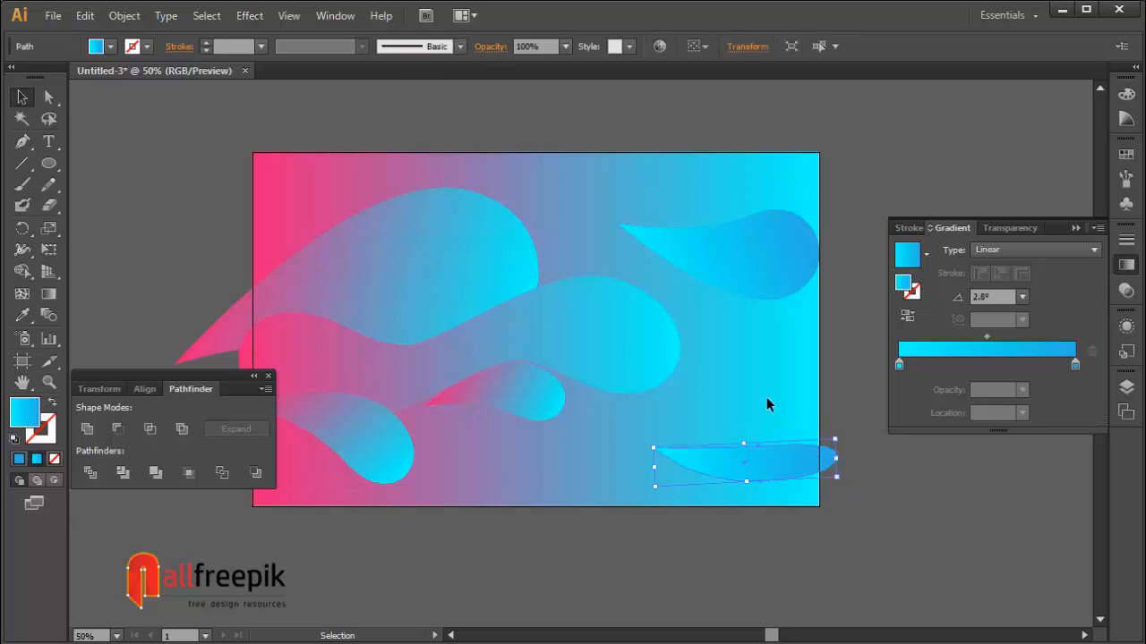
Convert the pointed left tip of the stretched lower-right petal to a smooth anchor point
{"action": "key", "text": "ctrl+shift+a"}
{"action": "left_click", "coordinate": [48, 97]}
{"action": "left_click", "coordinate": [654, 451]}
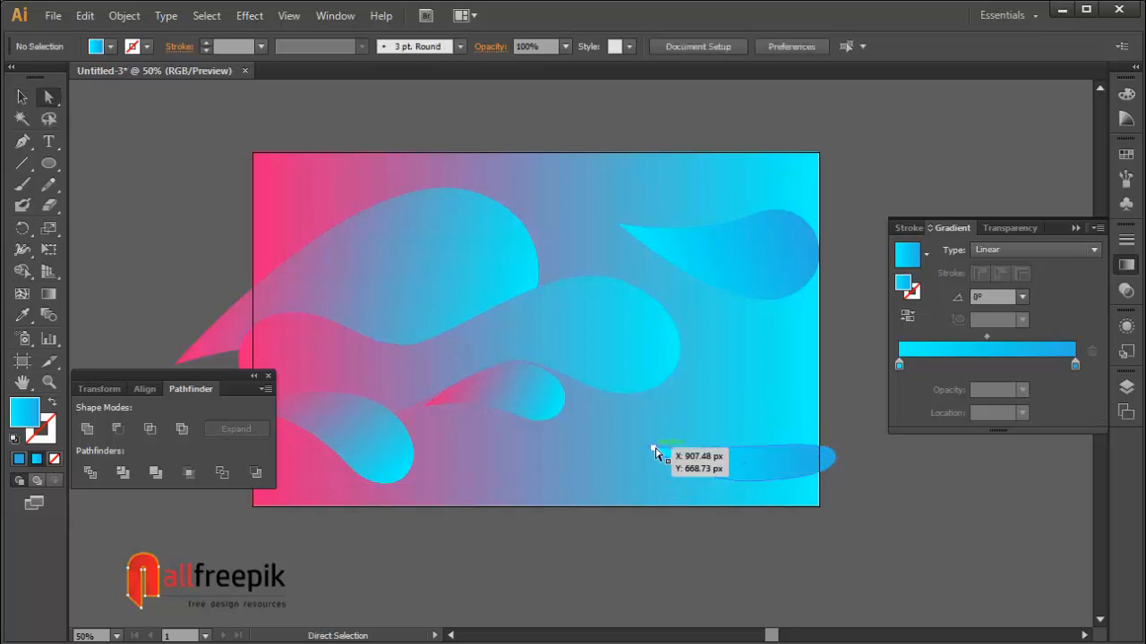
{"action": "left_click", "coordinate": [163, 48]}
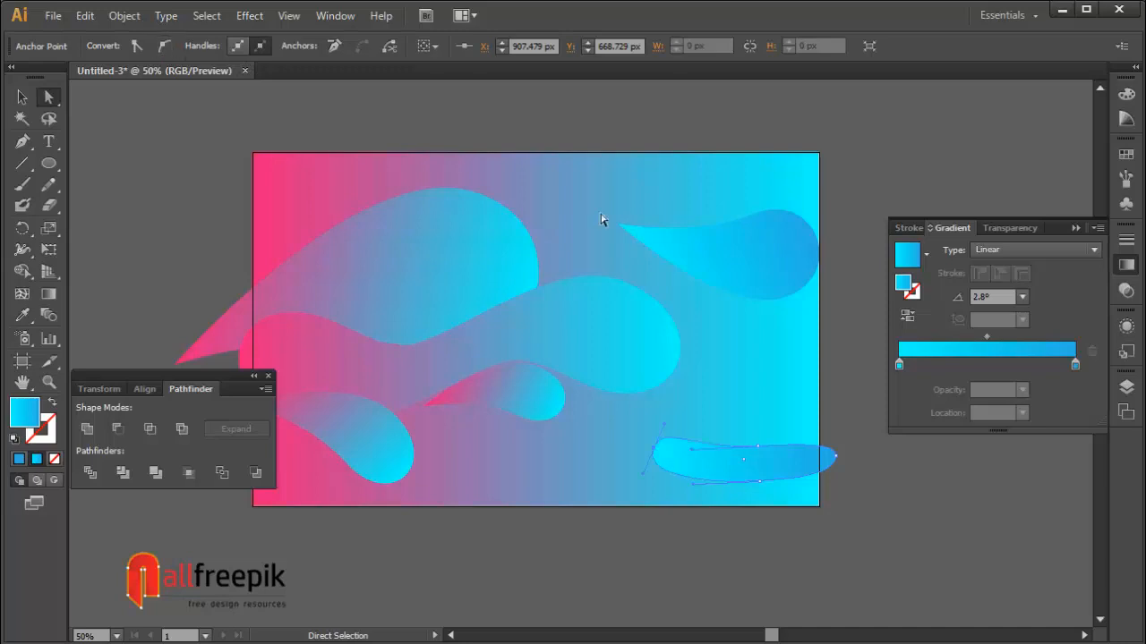
{"action": "left_click", "coordinate": [765, 373]}
Adjust the direction handles at the lower-right shape's left end to round it more fully
{"action": "left_click", "coordinate": [747, 475]}
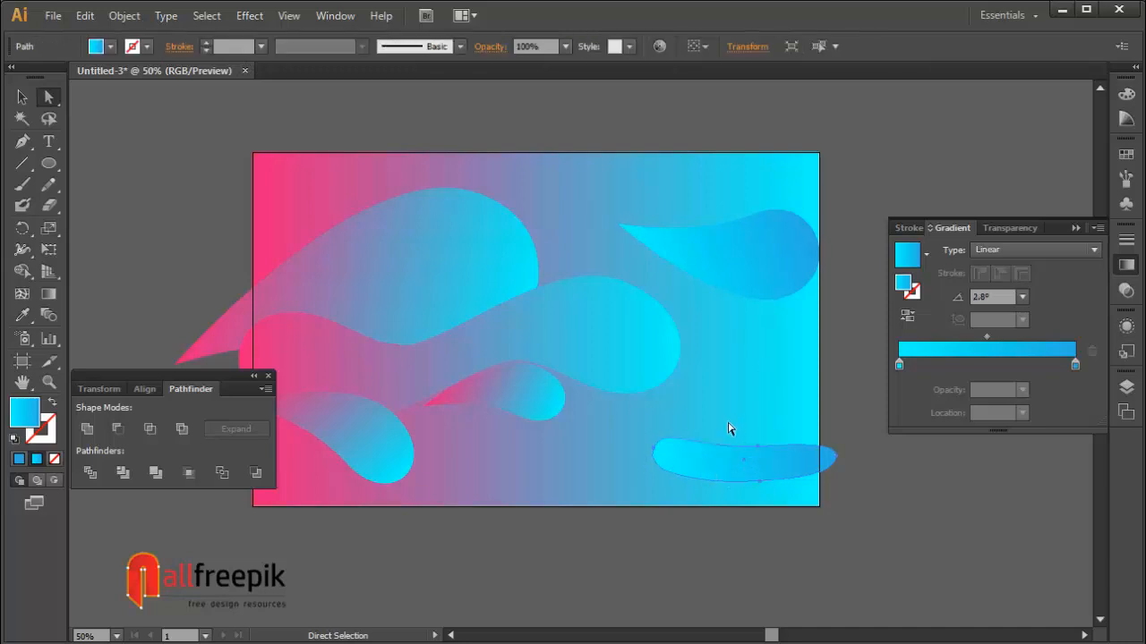
{"action": "left_click", "coordinate": [654, 455]}
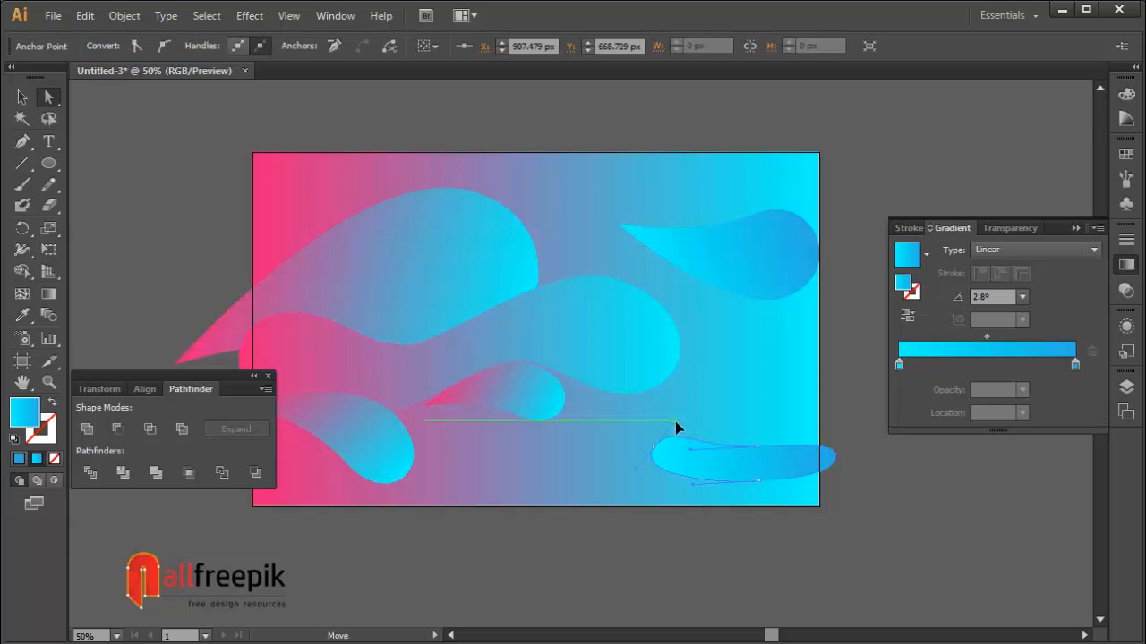
{"action": "left_click", "coordinate": [752, 404]}
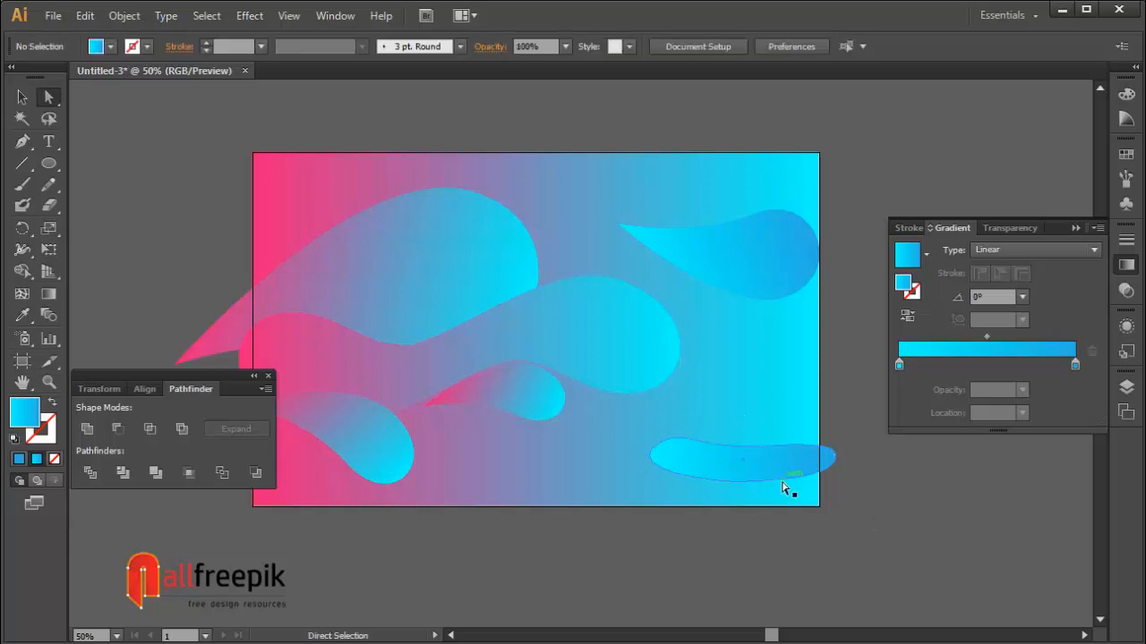
{"action": "left_click", "coordinate": [782, 482]}
{"action": "left_click", "coordinate": [904, 514]}
{"action": "left_click_drag", "start_coordinate": [717, 462], "coordinate": [759, 434]}
{"action": "left_click", "coordinate": [23, 99]}
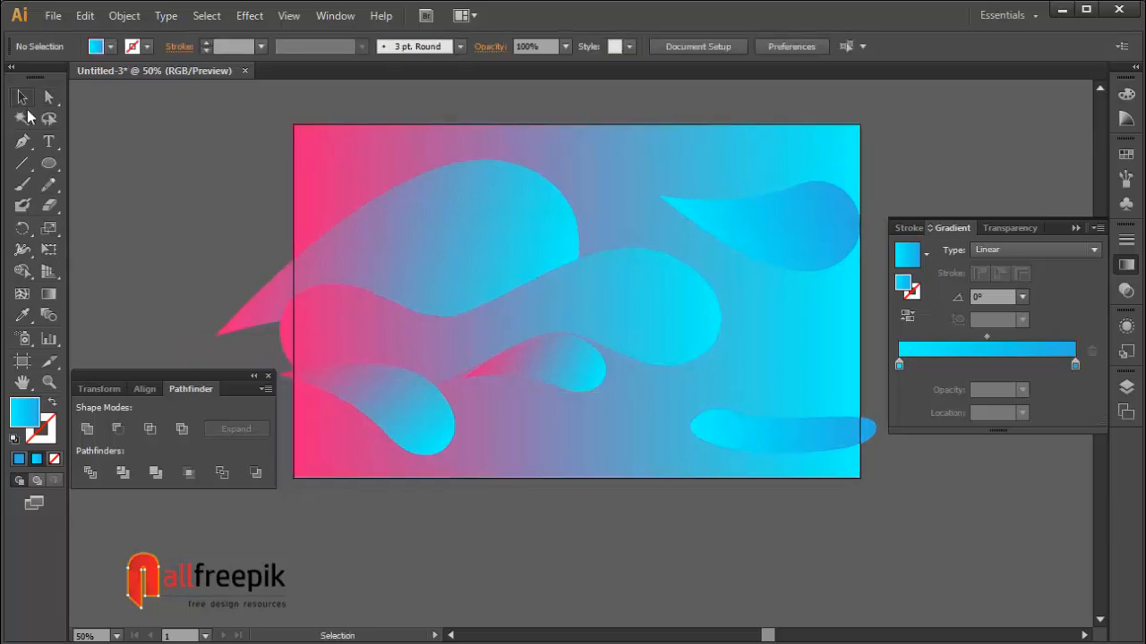
Place a copy of the small pink-to-cyan petal over the lower-right shape's right end and move that shape up to overlap it
{"action": "left_click_drag", "start_coordinate": [571, 374], "coordinate": [726, 464]}
{"action": "left_click_drag", "start_coordinate": [686, 408], "coordinate": [683, 395]}
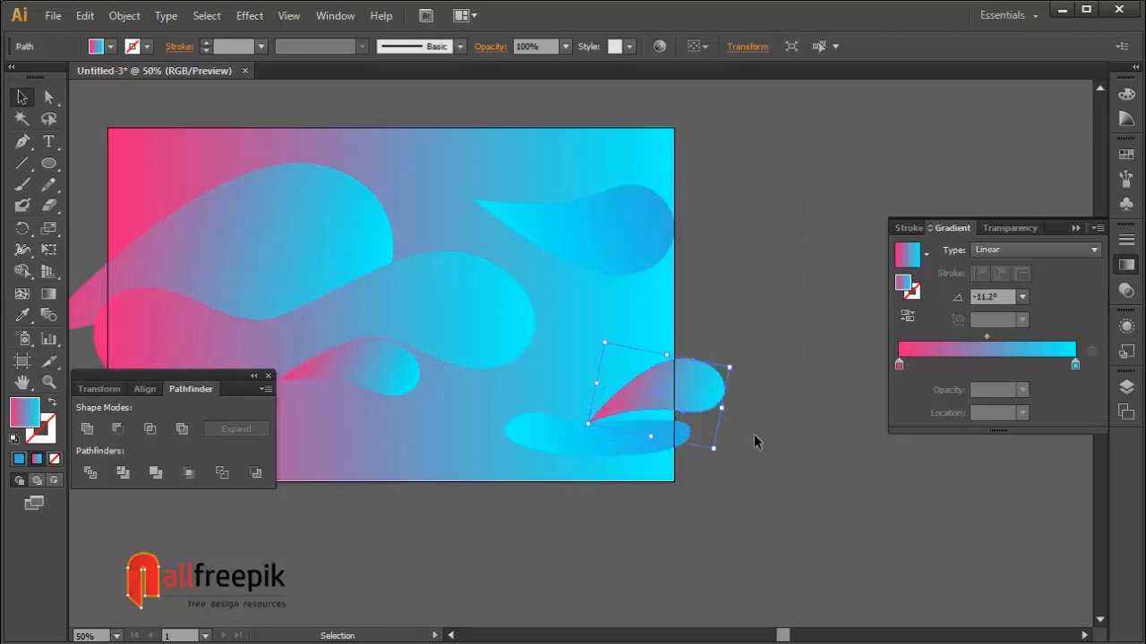
{"action": "left_click", "coordinate": [753, 441]}
{"action": "left_click_drag", "start_coordinate": [638, 444], "coordinate": [632, 417]}
Unite the lower-right shape and the overlapping petal copy into one shape
{"action": "left_click", "coordinate": [713, 377], "text": "shift"}
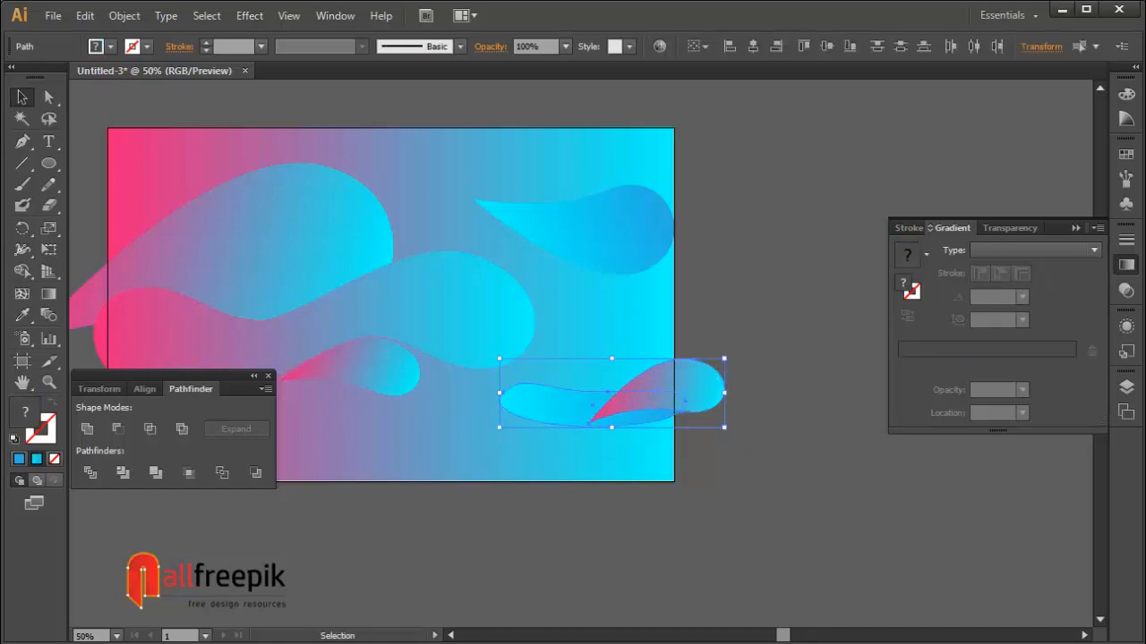
{"action": "left_click", "coordinate": [1128, 268]}
{"action": "left_click", "coordinate": [87, 429]}
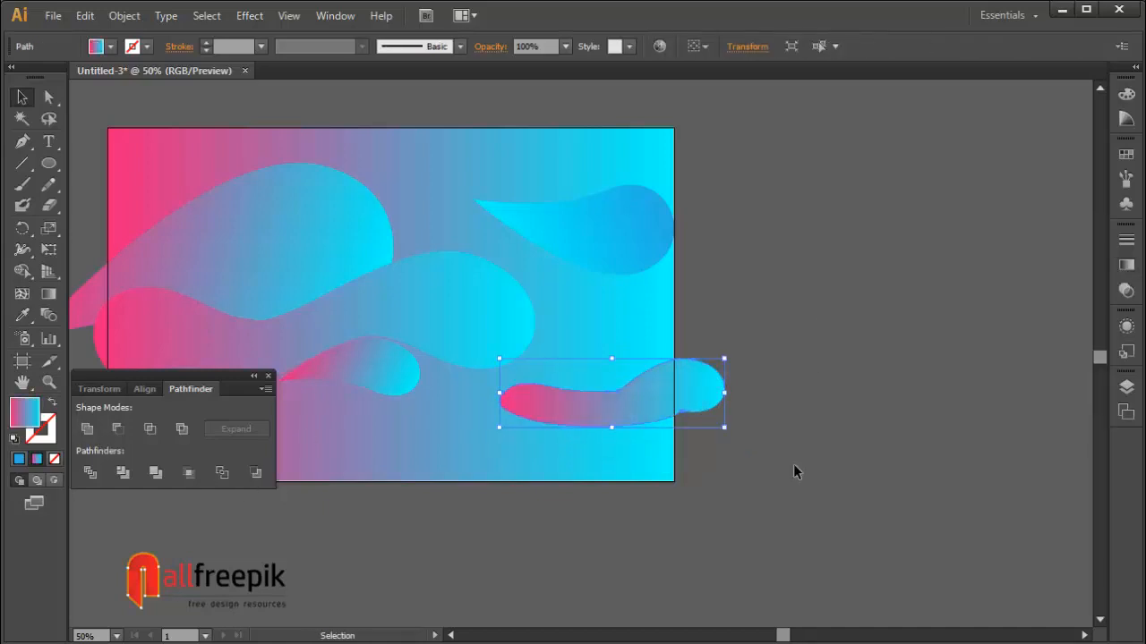
{"action": "left_click", "coordinate": [836, 463]}
{"action": "left_click", "coordinate": [625, 418]}
{"action": "left_click", "coordinate": [49, 96]}
{"action": "left_click", "coordinate": [701, 449]}
{"action": "left_click", "coordinate": [675, 414]}
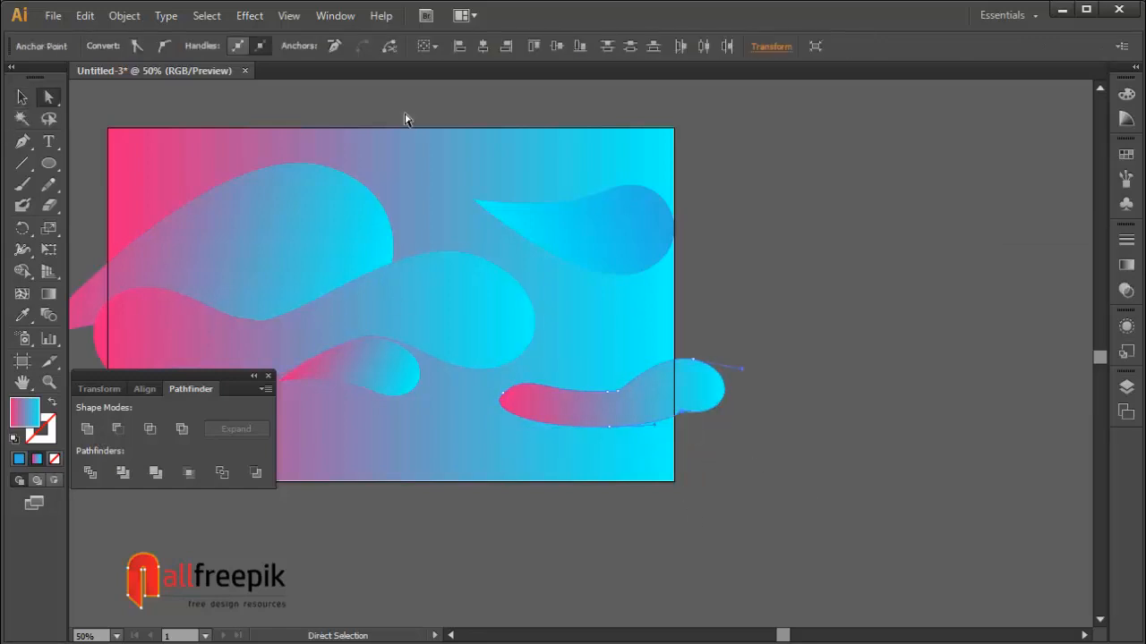
{"action": "left_click", "coordinate": [941, 555]}
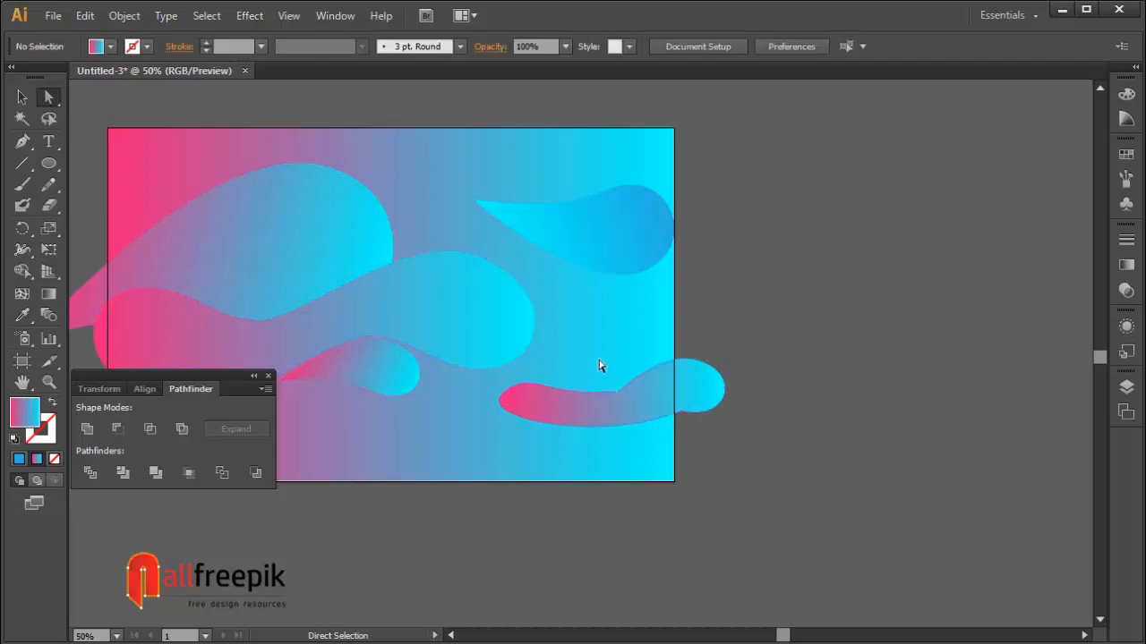
{"action": "left_click_drag", "start_coordinate": [626, 403], "coordinate": [627, 404]}
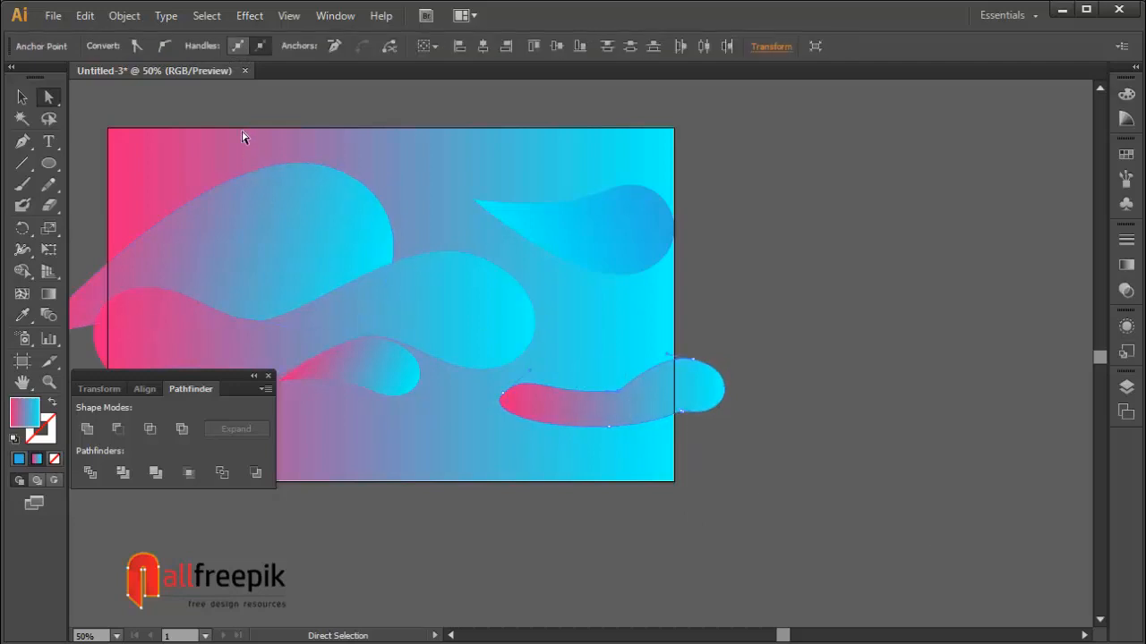
{"action": "left_click", "coordinate": [846, 388]}
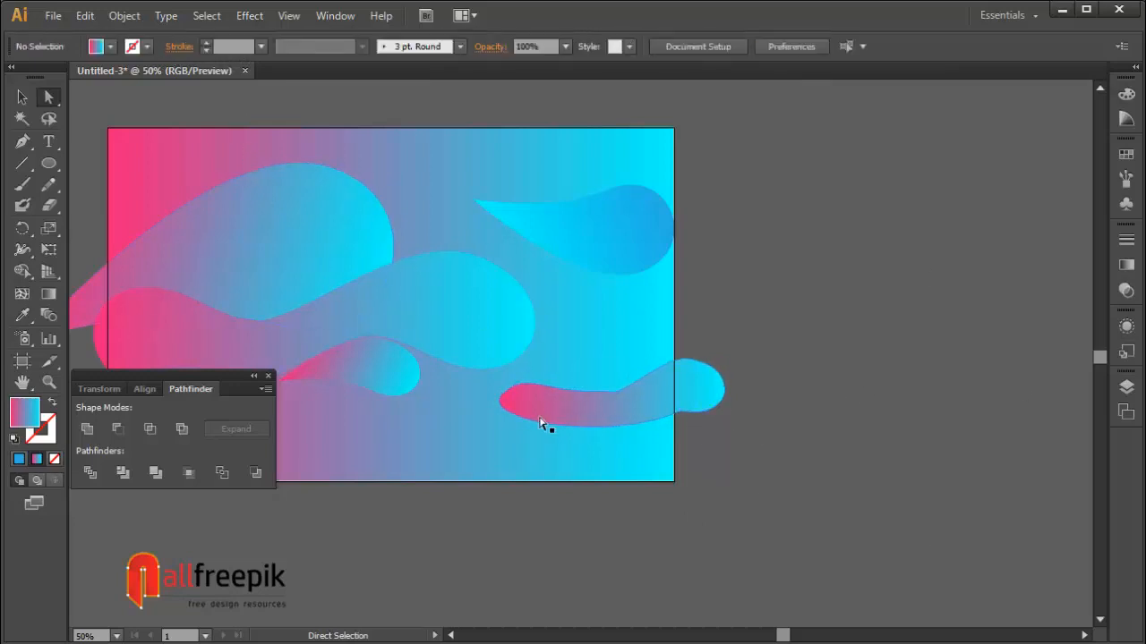
{"action": "left_click_drag", "start_coordinate": [680, 409], "coordinate": [684, 414]}
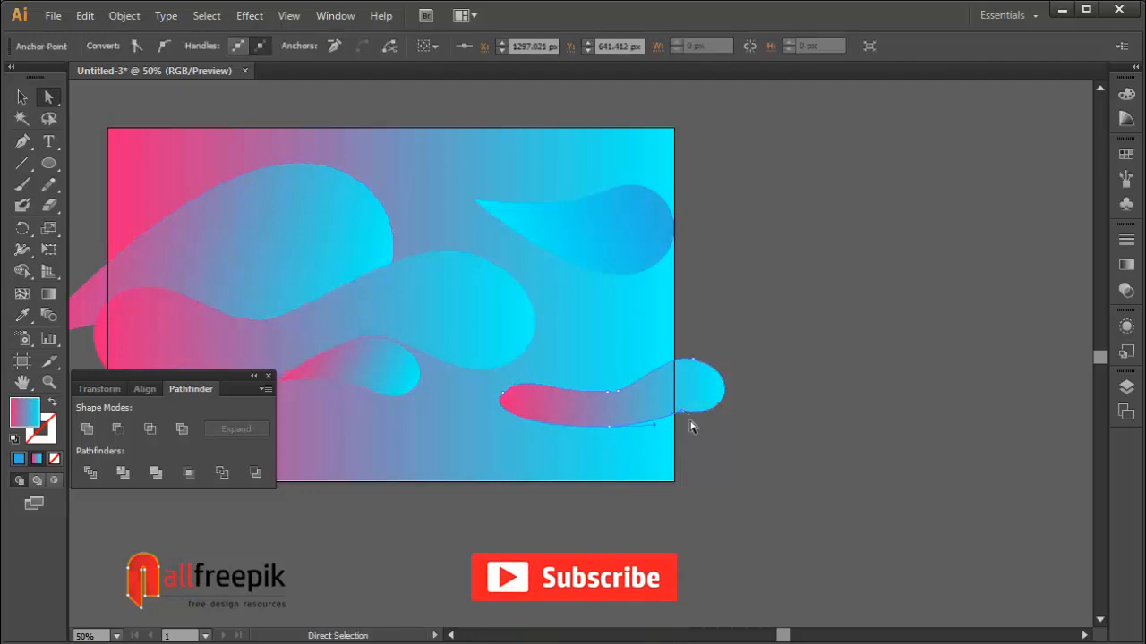
{"action": "left_click", "coordinate": [859, 516]}
Remove the extra anchor point at the notch under the merged shape's right end and convert the remaining one to smooth
{"action": "left_click_drag", "start_coordinate": [785, 353], "coordinate": [650, 442]}
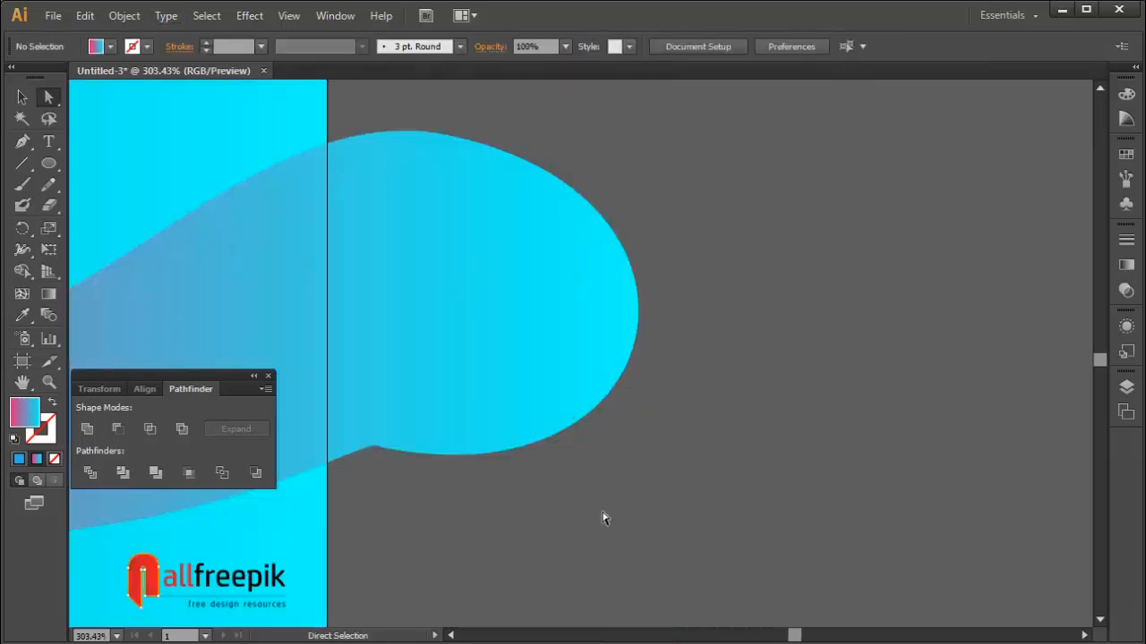
{"action": "left_click", "coordinate": [377, 447]}
{"action": "left_click", "coordinate": [342, 46]}
{"action": "left_click", "coordinate": [817, 349]}
{"action": "left_click", "coordinate": [374, 442]}
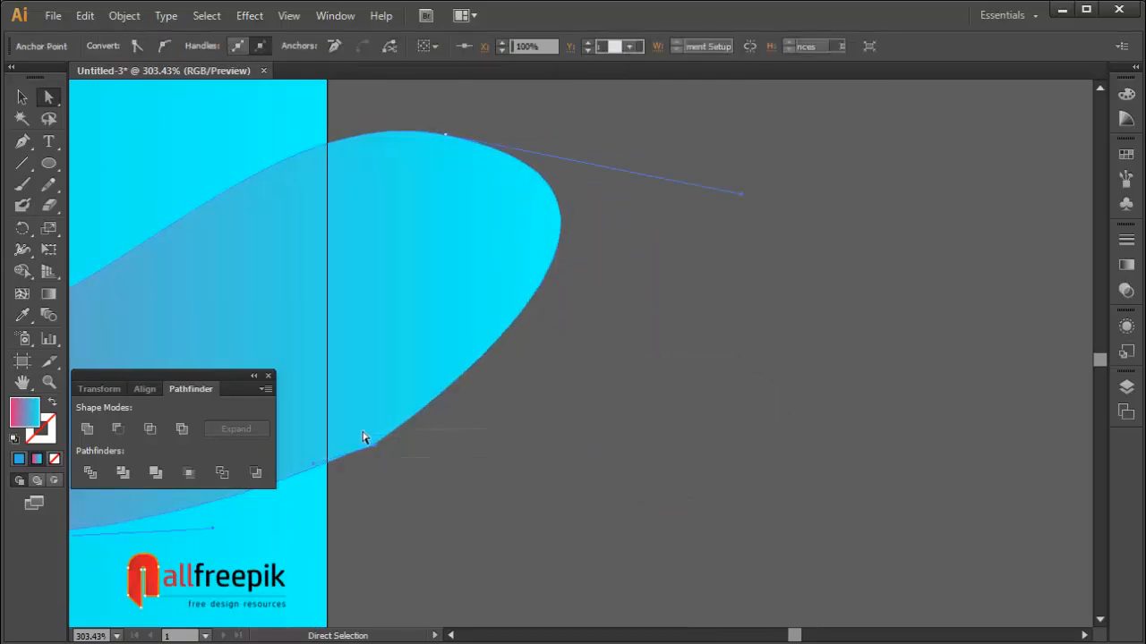
{"action": "left_click", "coordinate": [136, 46]}
{"action": "left_click", "coordinate": [633, 456]}
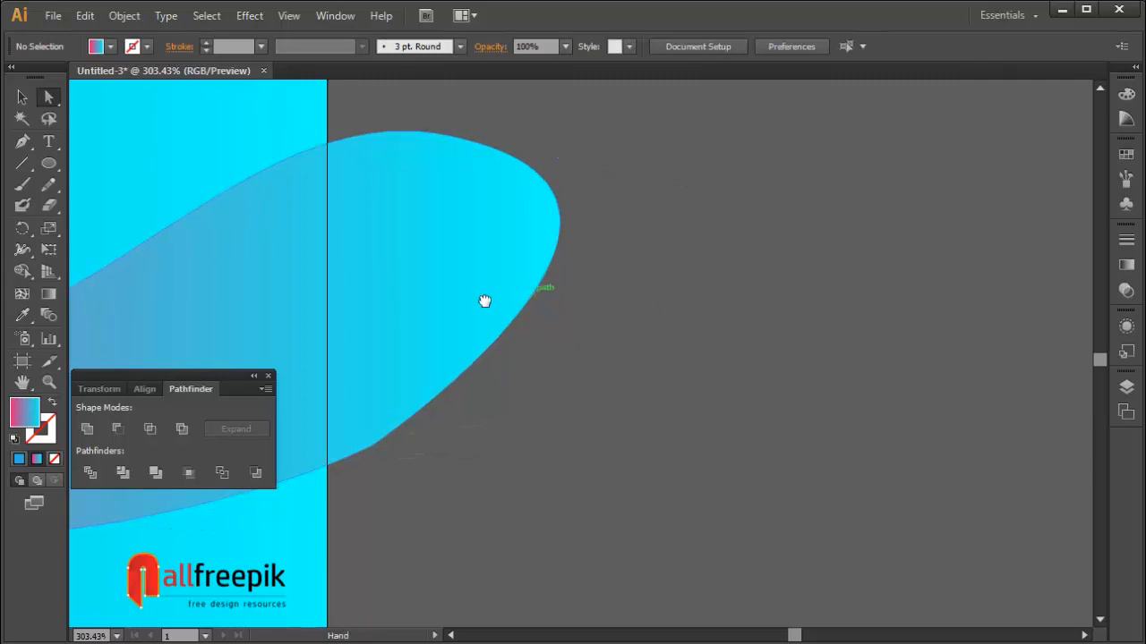
Remove the extra anchor point at the kink on the merged shape's upper edge and convert the remaining one to smooth
{"action": "left_click_drag", "start_coordinate": [483, 302], "coordinate": [1063, 213]}
{"action": "left_click", "coordinate": [866, 267], "text": "ctrl+alt"}
{"action": "left_click", "coordinate": [866, 267], "text": "ctrl+alt"}
{"action": "left_click_drag", "start_coordinate": [226, 351], "coordinate": [948, 237]}
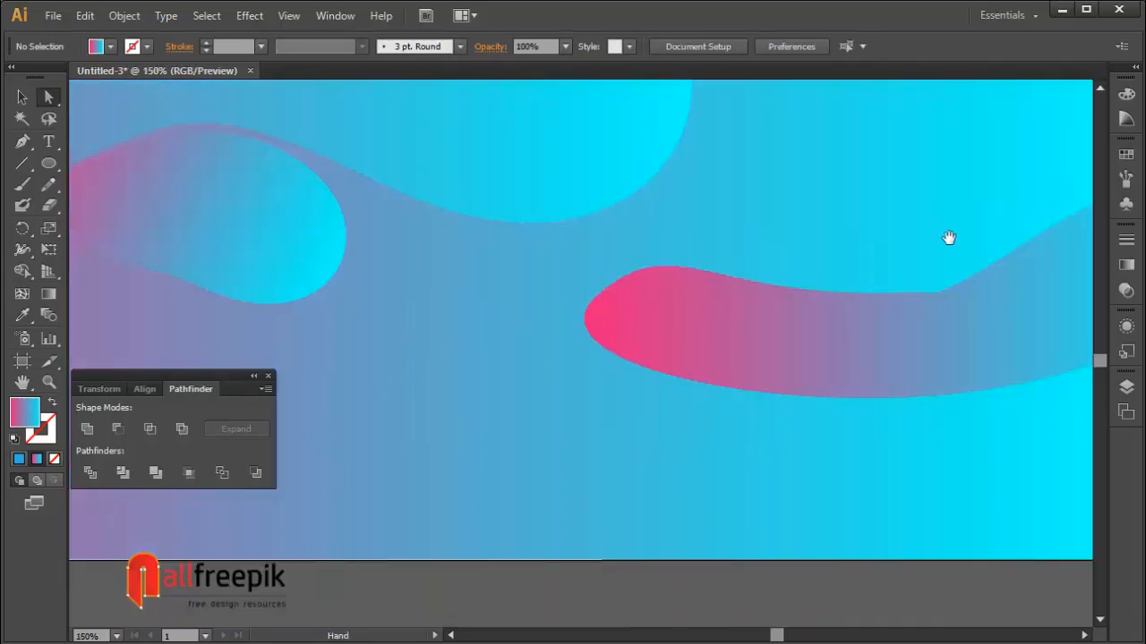
{"action": "left_click", "coordinate": [931, 295]}
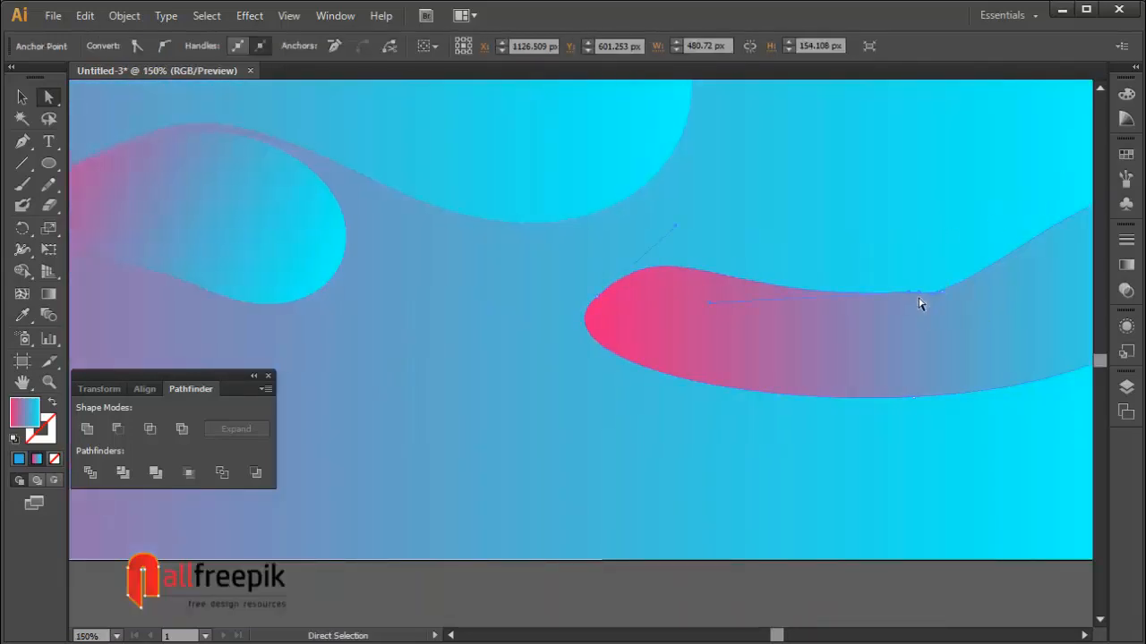
{"action": "left_click", "coordinate": [339, 47]}
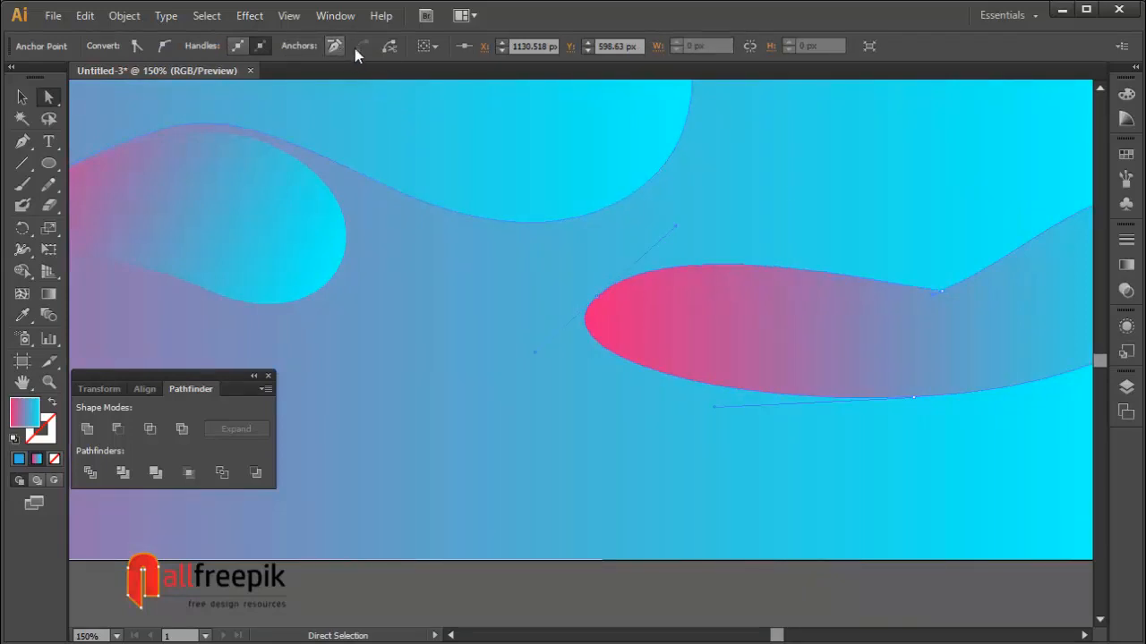
{"action": "left_click", "coordinate": [137, 46]}
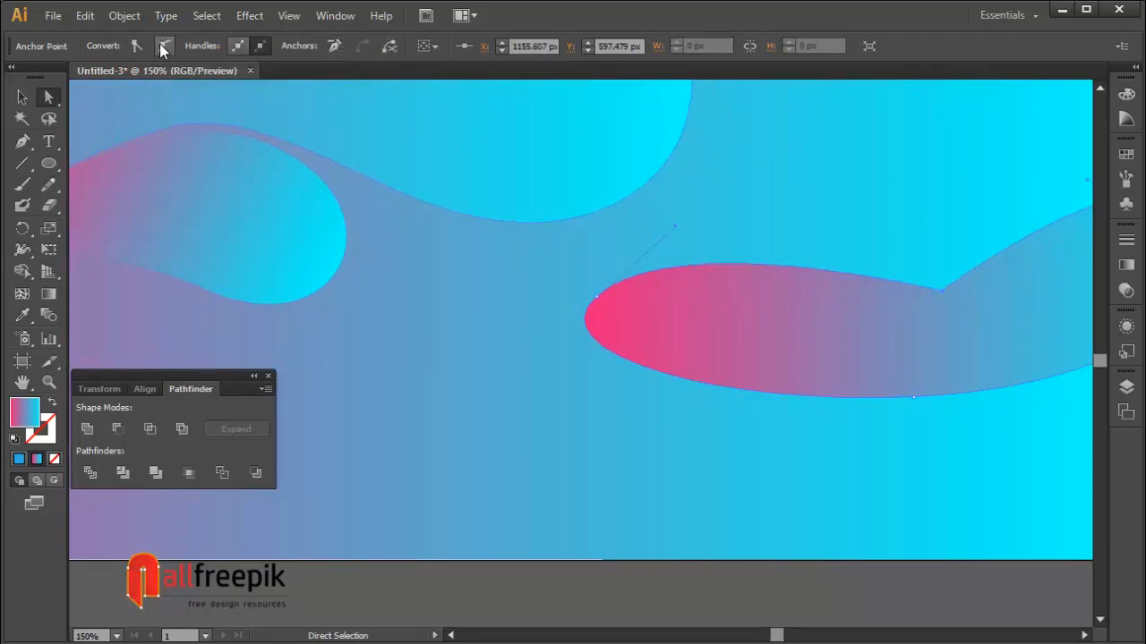
{"action": "left_click", "coordinate": [163, 46]}
{"action": "left_click", "coordinate": [955, 217]}
Move the merged lower-right shape left and slightly up, then enlarge it proportionally to about 613 by 196 px
{"action": "left_click", "coordinate": [956, 217], "text": "ctrl+alt"}
{"action": "left_click", "coordinate": [956, 217], "text": "ctrl+alt"}
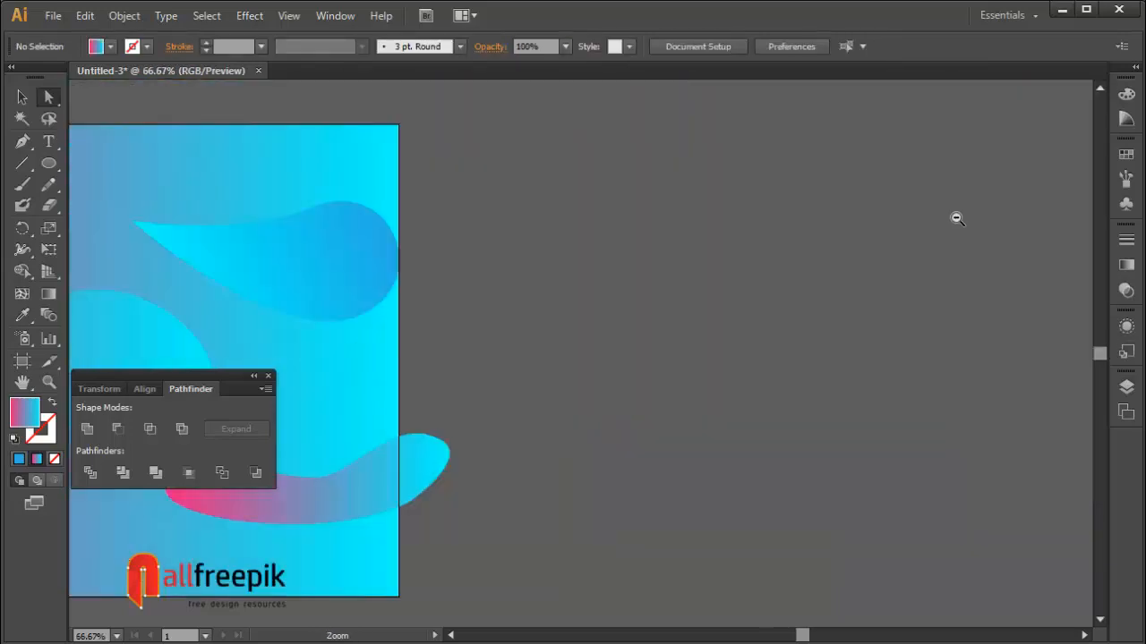
{"action": "left_click", "coordinate": [21, 96]}
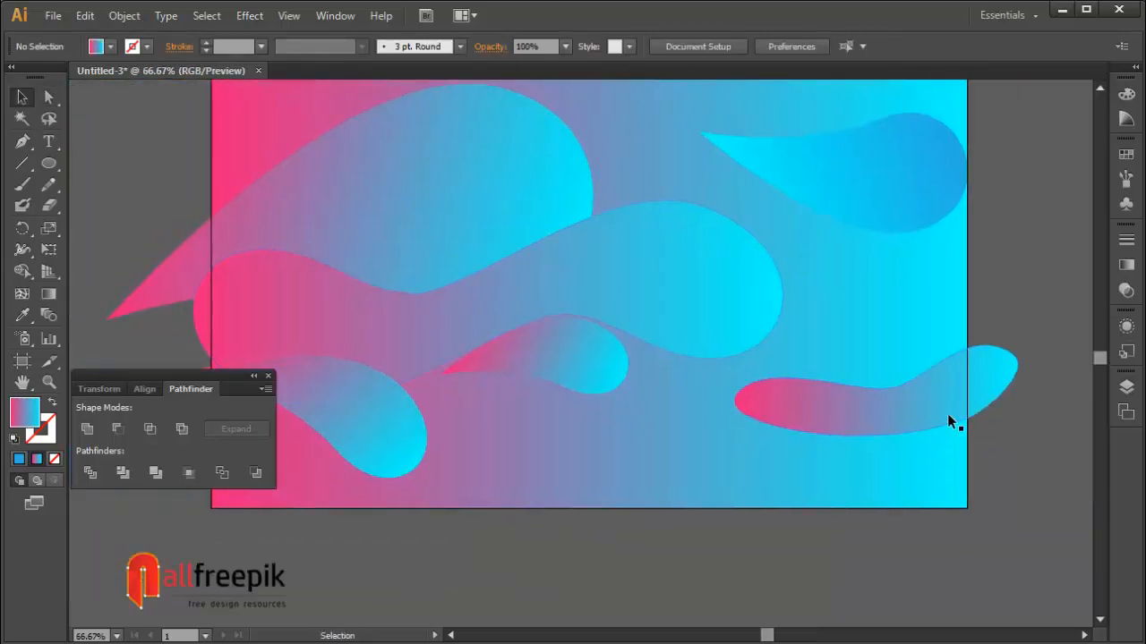
{"action": "left_click_drag", "start_coordinate": [906, 406], "coordinate": [817, 387]}
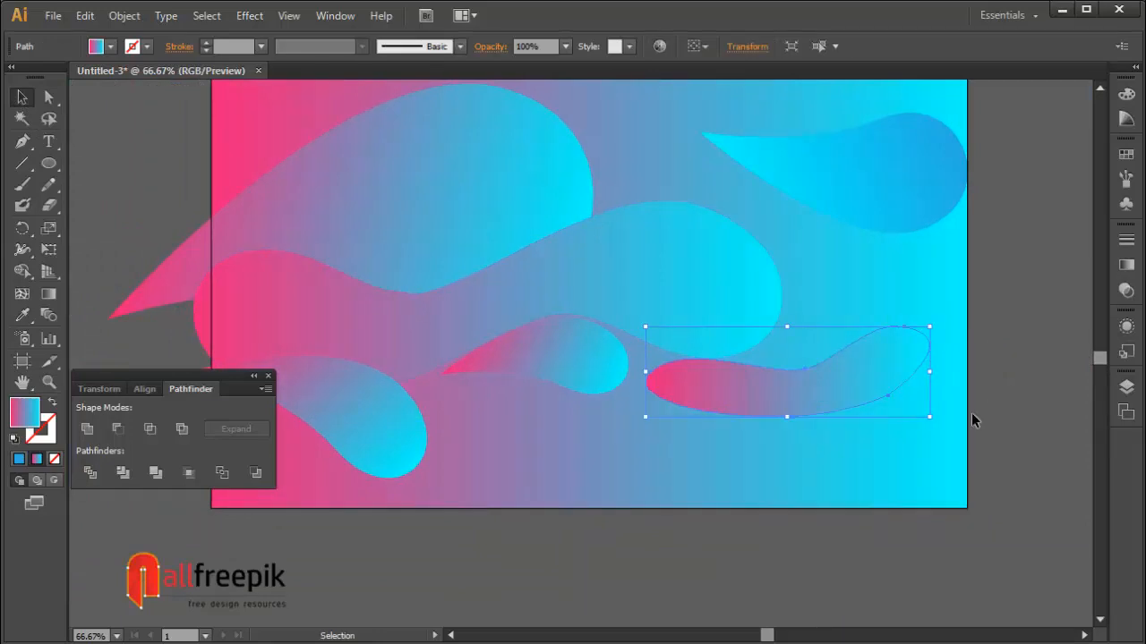
{"action": "left_click_drag", "start_coordinate": [965, 431], "coordinate": [1016, 439]}
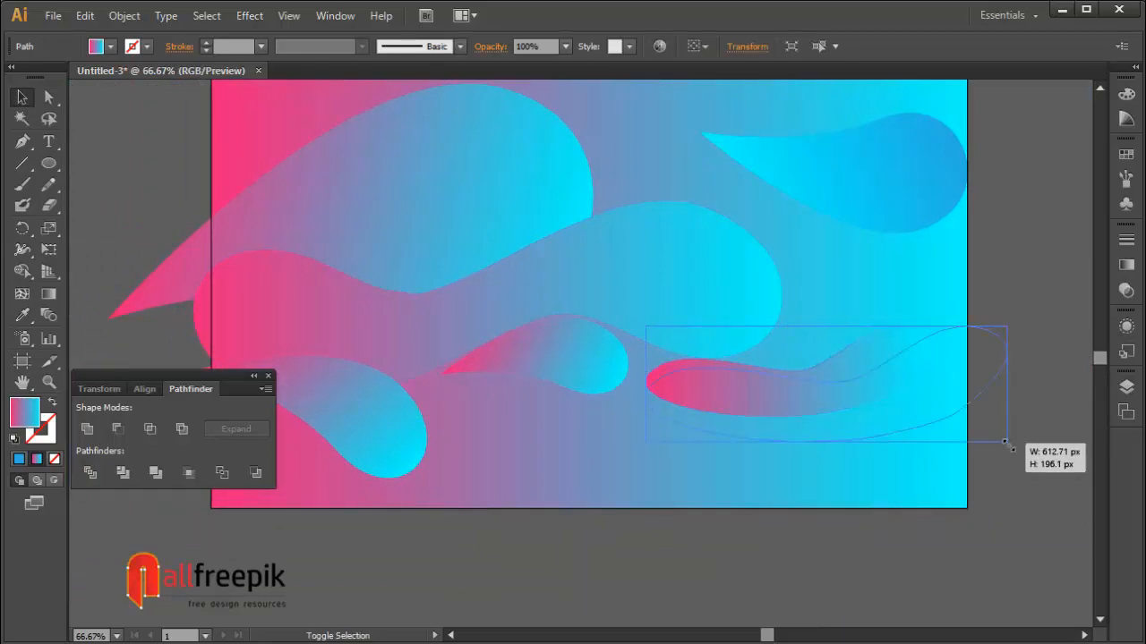
{"action": "left_click", "coordinate": [1032, 304]}
Copy the cyan-to-blue gradient from the upper-right petal onto the enlarged lower-right shape
{"action": "left_click_drag", "start_coordinate": [923, 468], "coordinate": [1041, 397]}
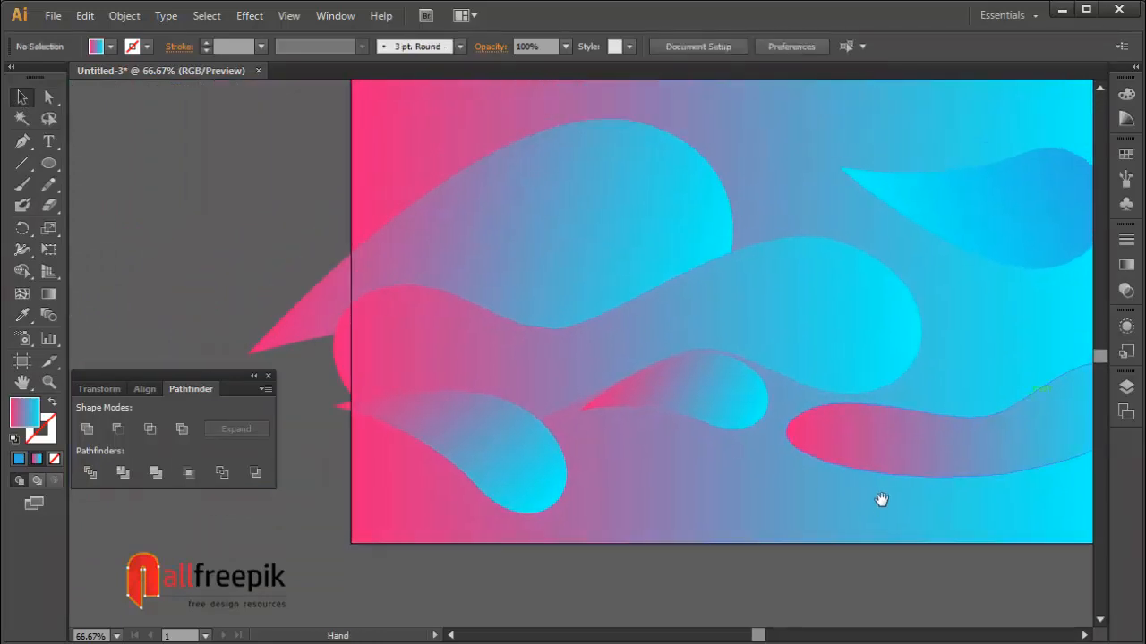
{"action": "left_click", "coordinate": [922, 419]}
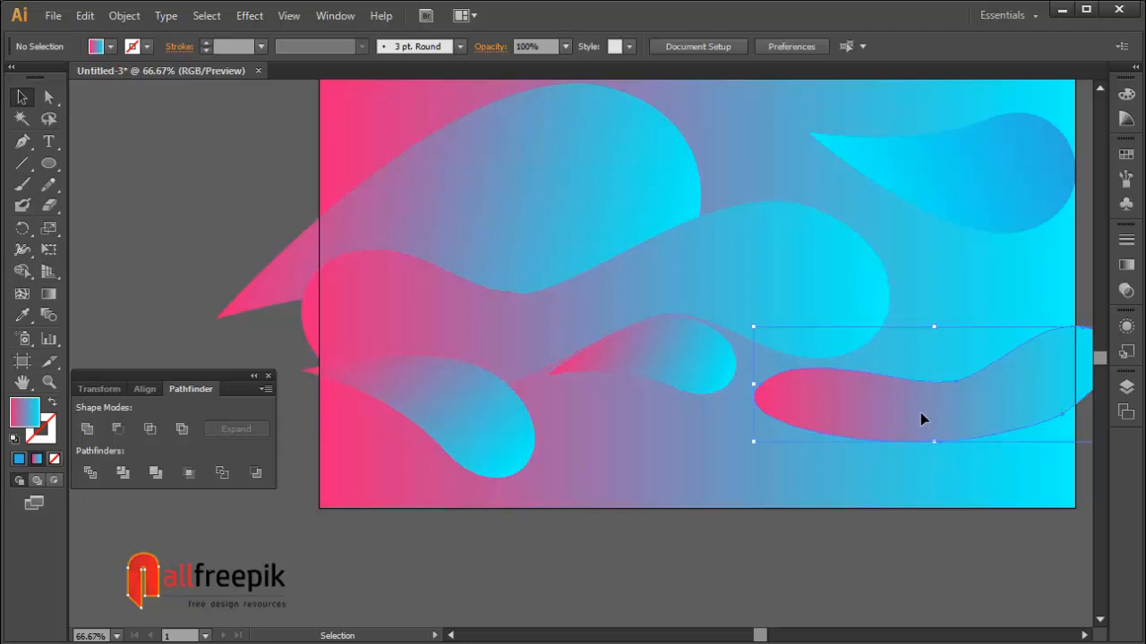
{"action": "left_click", "coordinate": [23, 315]}
{"action": "left_click", "coordinate": [1010, 134]}
{"action": "left_click", "coordinate": [23, 97]}
{"action": "left_click", "coordinate": [339, 187]}
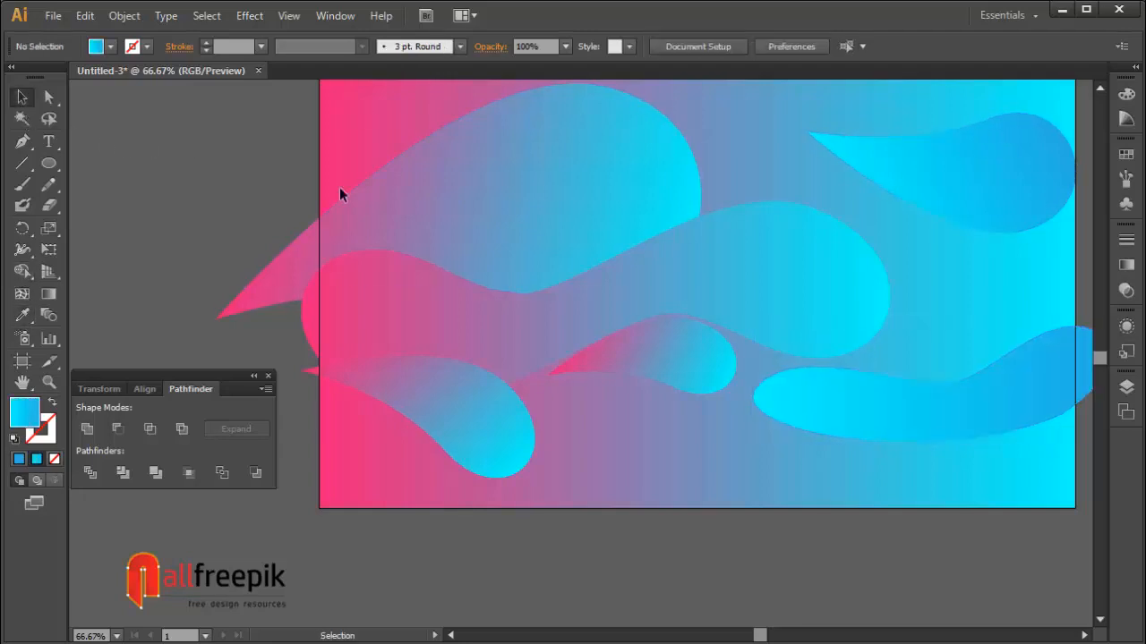
Scale all the fluid shapes down slightly together about their common centre
{"action": "left_click", "coordinate": [528, 200], "text": "ctrl+alt"}
{"action": "left_click_drag", "start_coordinate": [615, 347], "coordinate": [618, 261]}
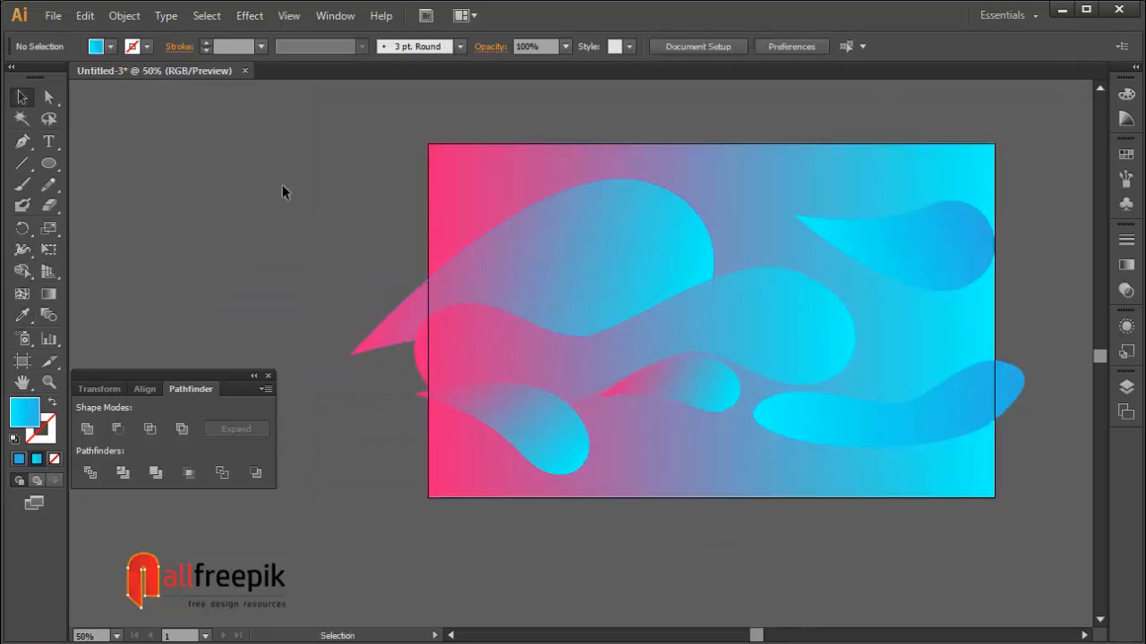
{"action": "key", "text": "ctrl+a"}
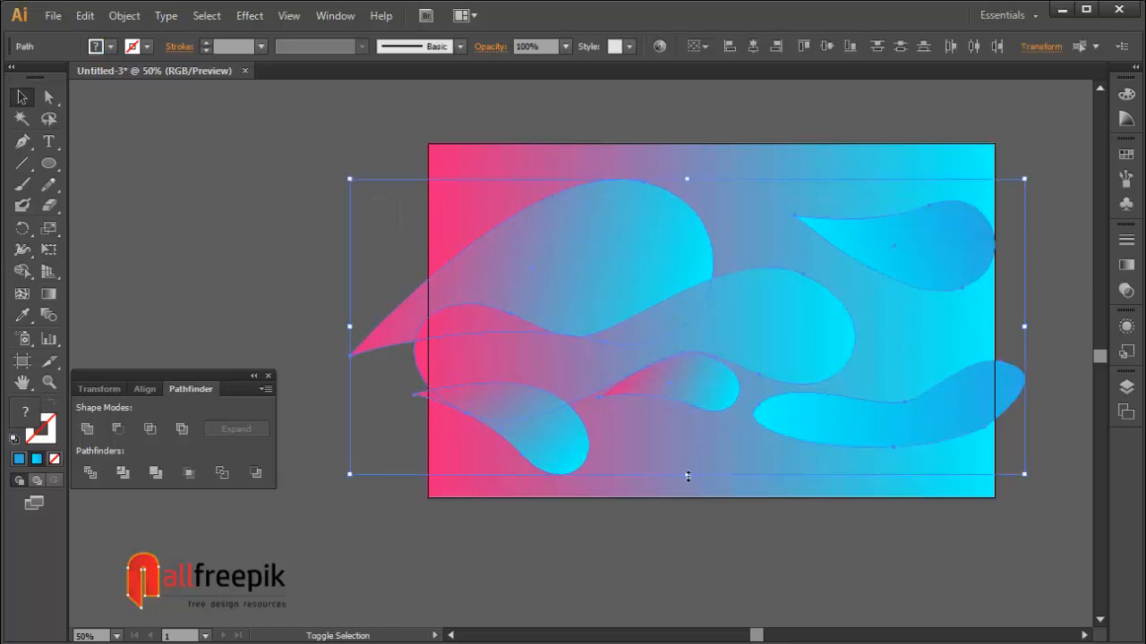
{"action": "left_click_drag", "start_coordinate": [687, 476], "coordinate": [687, 457]}
{"action": "left_click", "coordinate": [1019, 274]}
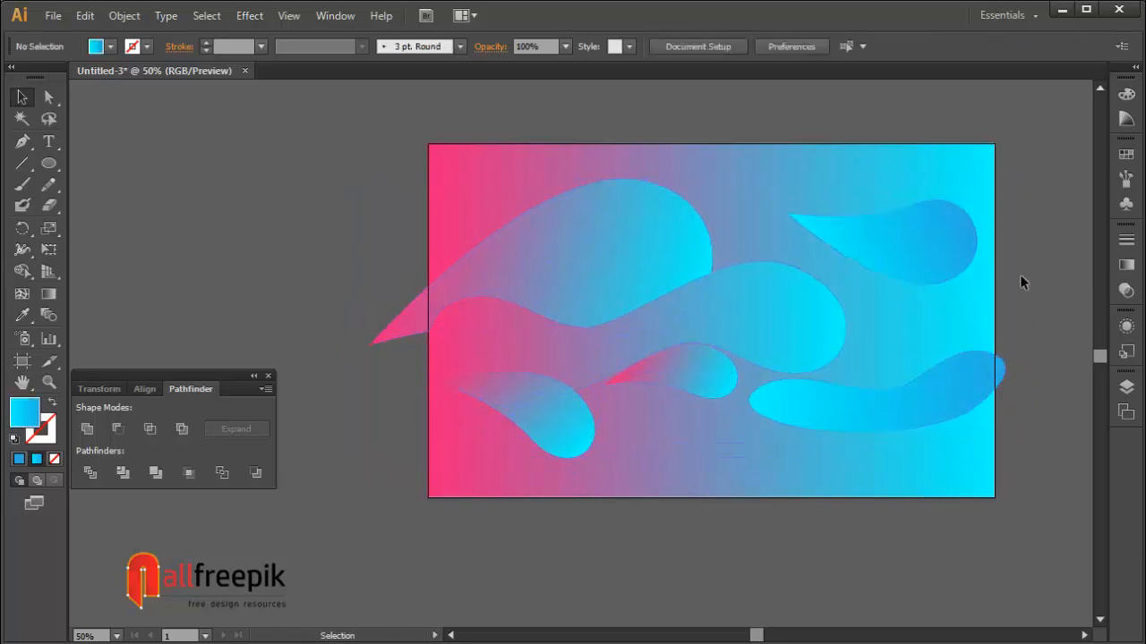
Draw a 45° diagonal line on the empty canvas left of the artboard and give it a 2 pt stroke
{"action": "left_click_drag", "start_coordinate": [909, 306], "coordinate": [825, 306]}
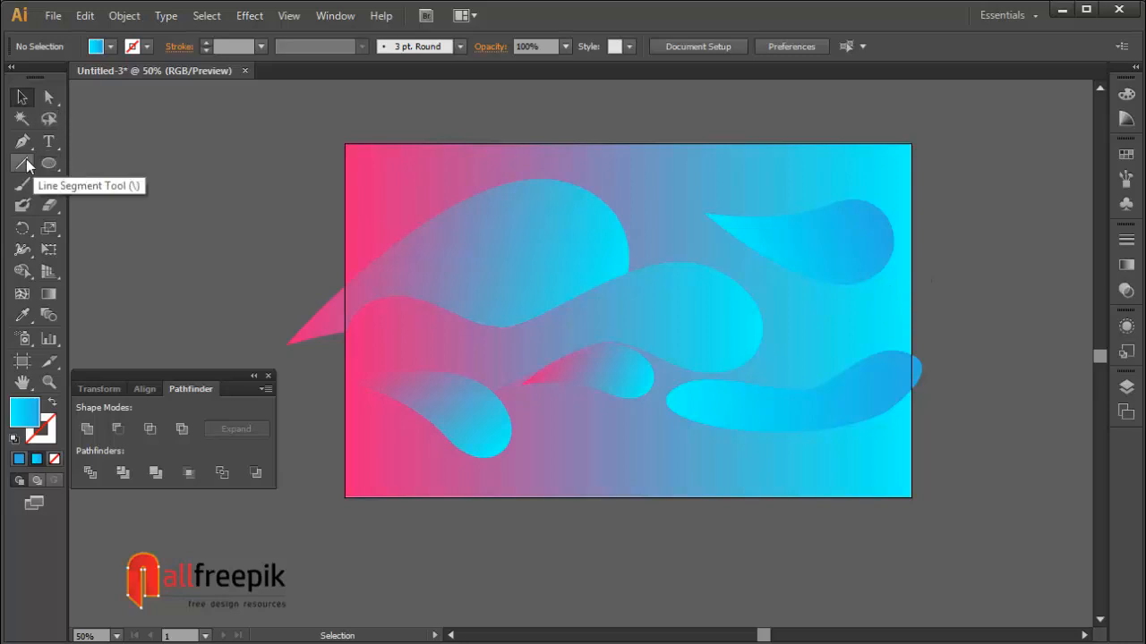
{"action": "left_click", "coordinate": [22, 164]}
{"action": "left_click_drag", "start_coordinate": [190, 205], "coordinate": [391, 210]}
{"action": "mouse_move", "coordinate": [307, 226]}
{"action": "left_mouse_down"}
{"action": "mouse_move", "coordinate": [473, 169]}
{"action": "mouse_move", "coordinate": [433, 164]}
{"action": "left_mouse_up"}
{"action": "left_click", "coordinate": [23, 97]}
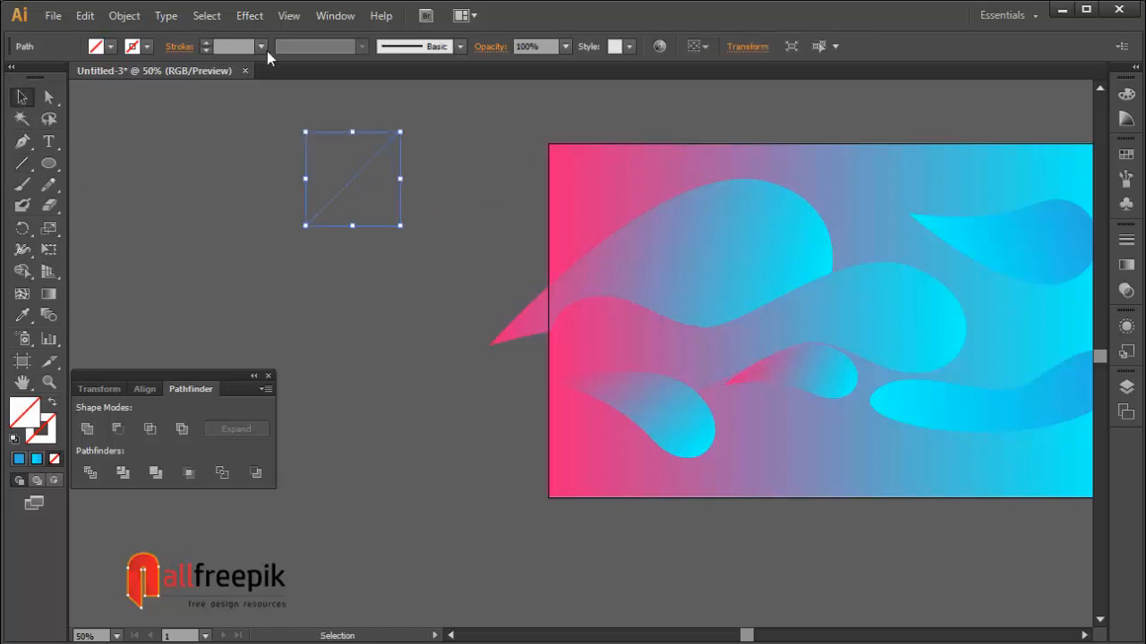
{"action": "left_click", "coordinate": [260, 46]}
{"action": "left_click", "coordinate": [281, 141]}
{"action": "left_click", "coordinate": [422, 174]}
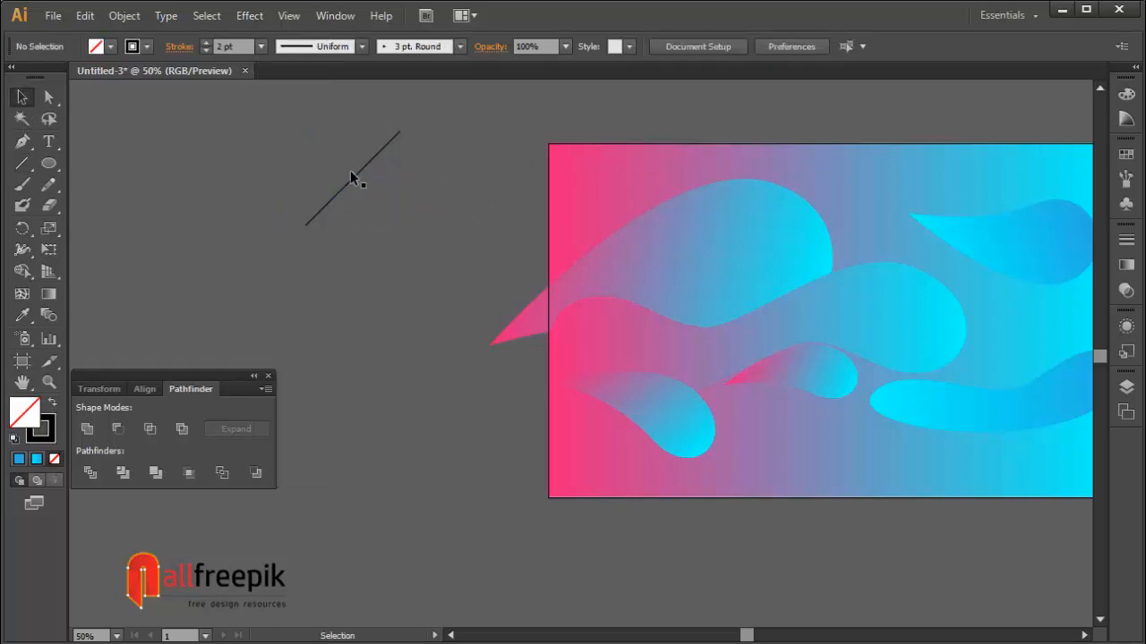
Duplicate the diagonal line slightly down and to the right, repeating the copy about 30 times to build a band of evenly spaced stripes
{"action": "left_click_drag", "start_coordinate": [247, 107], "coordinate": [627, 324]}
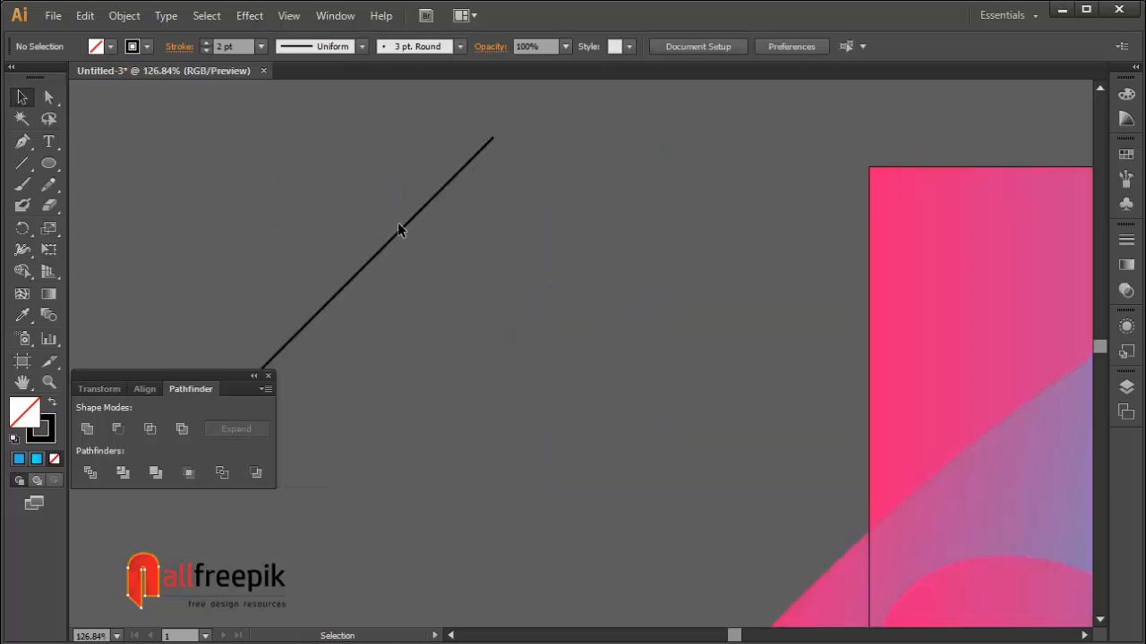
{"action": "left_click_drag", "start_coordinate": [398, 224], "coordinate": [411, 238]}
{"action": "key", "text": "ctrl+d"}
{"action": "key", "text": "ctrl+d"}
{"action": "key", "text": "ctrl+d"}
{"action": "key", "text": "ctrl+d"}
{"action": "key", "text": "ctrl+d"}
{"action": "key", "text": "ctrl+d"}
{"action": "key", "text": "ctrl+d"}
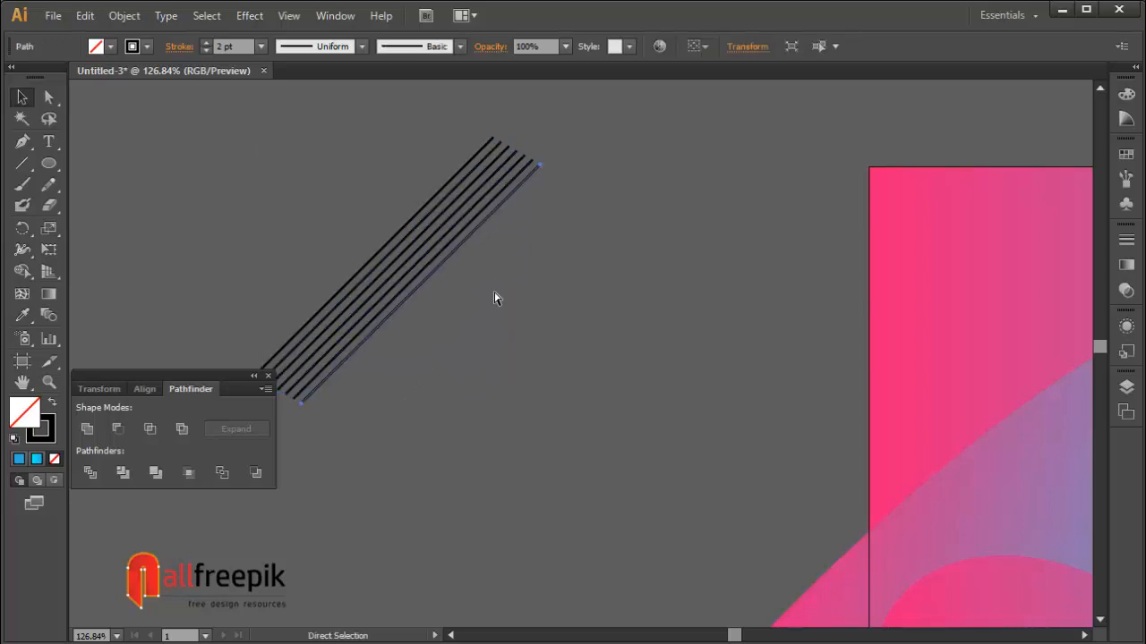
{"action": "key", "text": "ctrl+d"}
{"action": "key", "text": "ctrl+d"}
{"action": "key", "text": "ctrl+d"}
{"action": "key", "text": "ctrl+d"}
{"action": "key", "text": "ctrl+d"}
{"action": "key", "text": "ctrl+d"}
{"action": "key", "text": "ctrl+d"}
{"action": "key", "text": "ctrl+d"}
{"action": "key", "text": "ctrl+d"}
{"action": "key", "text": "ctrl+d"}
{"action": "key", "text": "ctrl+d"}
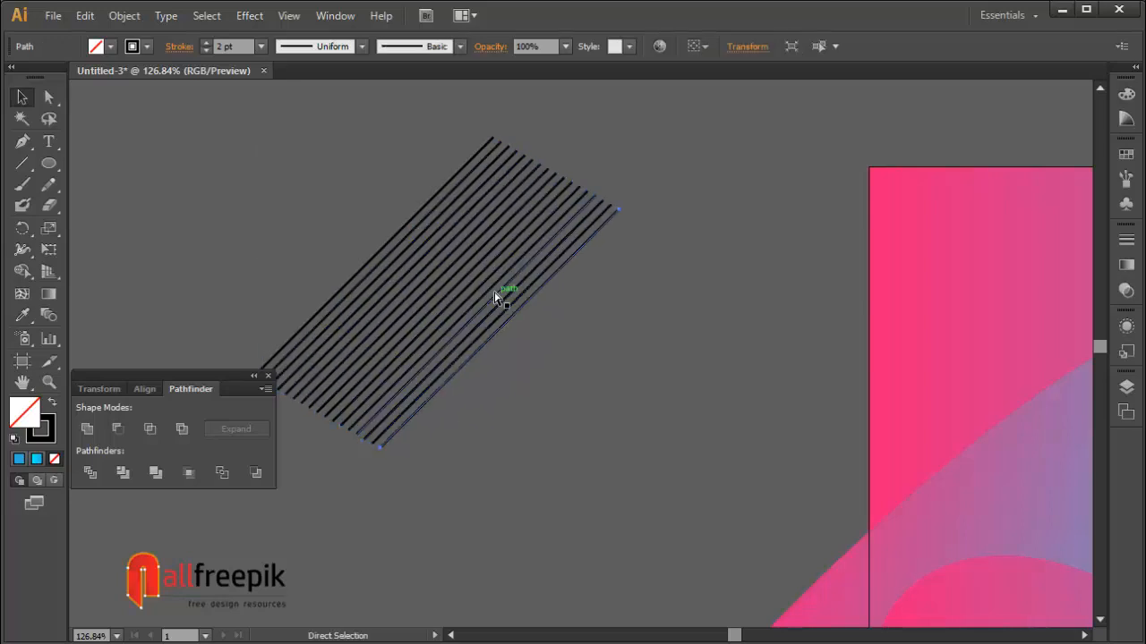
{"action": "key", "text": "ctrl+d"}
{"action": "key", "text": "ctrl+d"}
{"action": "key", "text": "ctrl+d"}
{"action": "key", "text": "ctrl+d"}
{"action": "key", "text": "ctrl+d"}
{"action": "key", "text": "ctrl+d"}
{"action": "key", "text": "ctrl+d"}
{"action": "key", "text": "ctrl+d"}
{"action": "key", "text": "ctrl+d"}
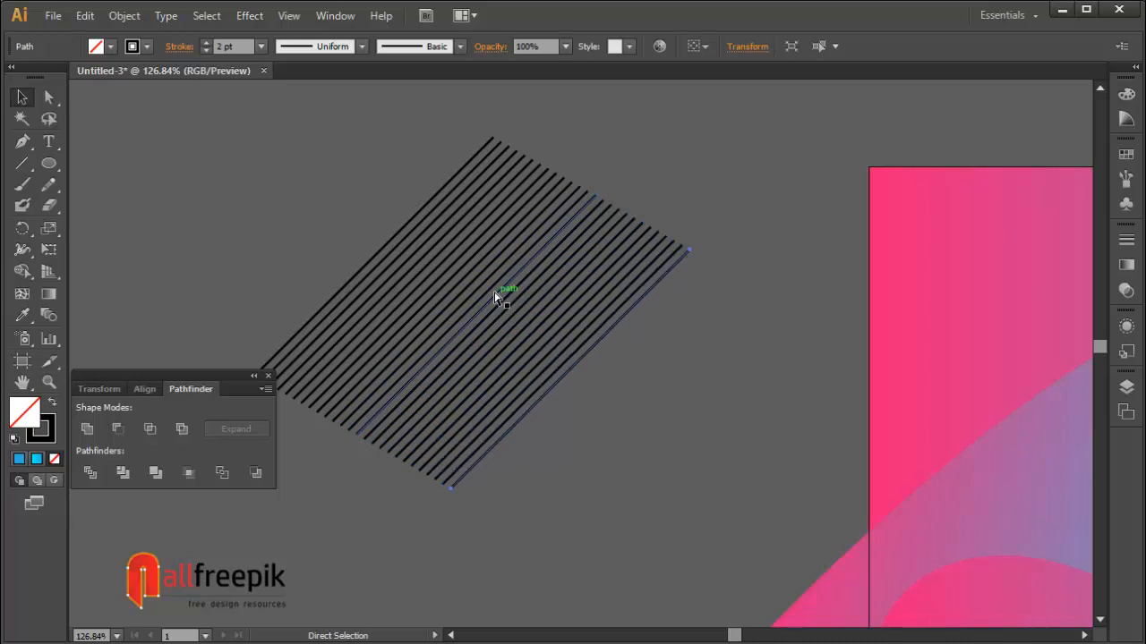
{"action": "key", "text": "ctrl+d"}
{"action": "key", "text": "ctrl+d"}
{"action": "key", "text": "ctrl+d"}
{"action": "key", "text": "ctrl+d"}
{"action": "key", "text": "ctrl+d"}
{"action": "key", "text": "v"}
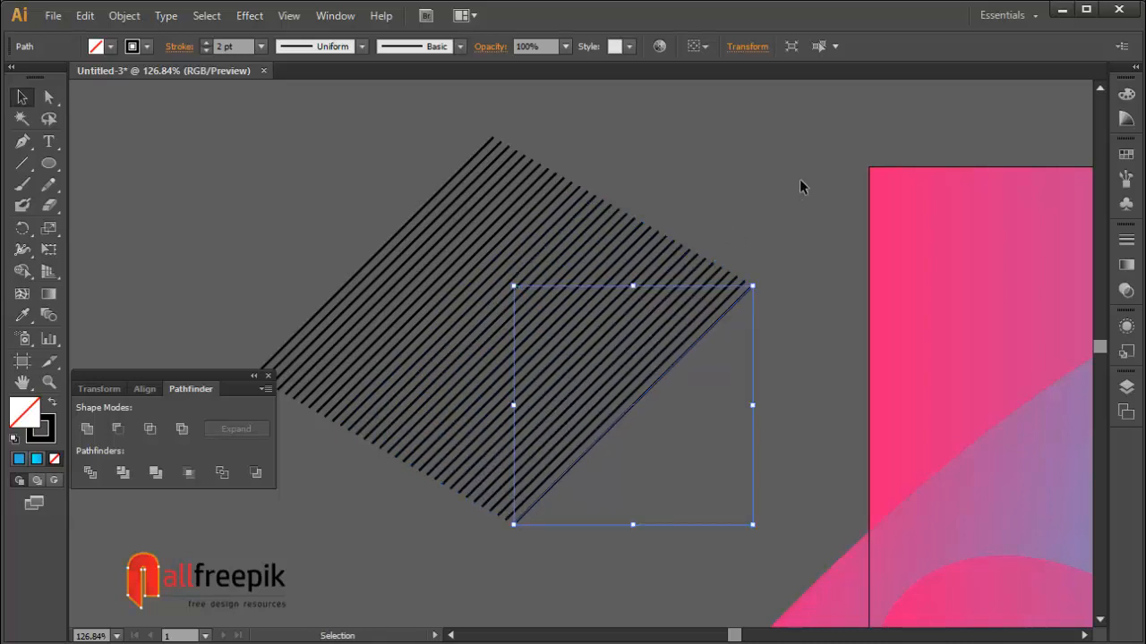
Select all the diagonal stripes and enlarge them slightly about their centre
{"action": "left_click", "coordinate": [774, 190]}
{"action": "key", "text": "ctrl+a"}
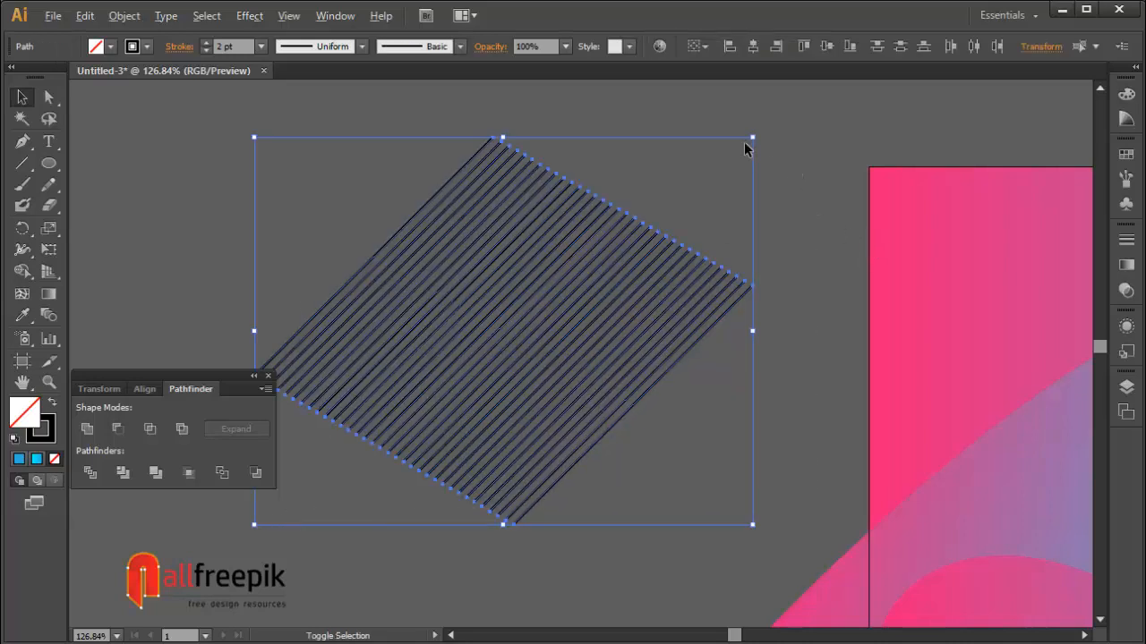
{"action": "left_click_drag", "start_coordinate": [753, 138], "coordinate": [779, 118]}
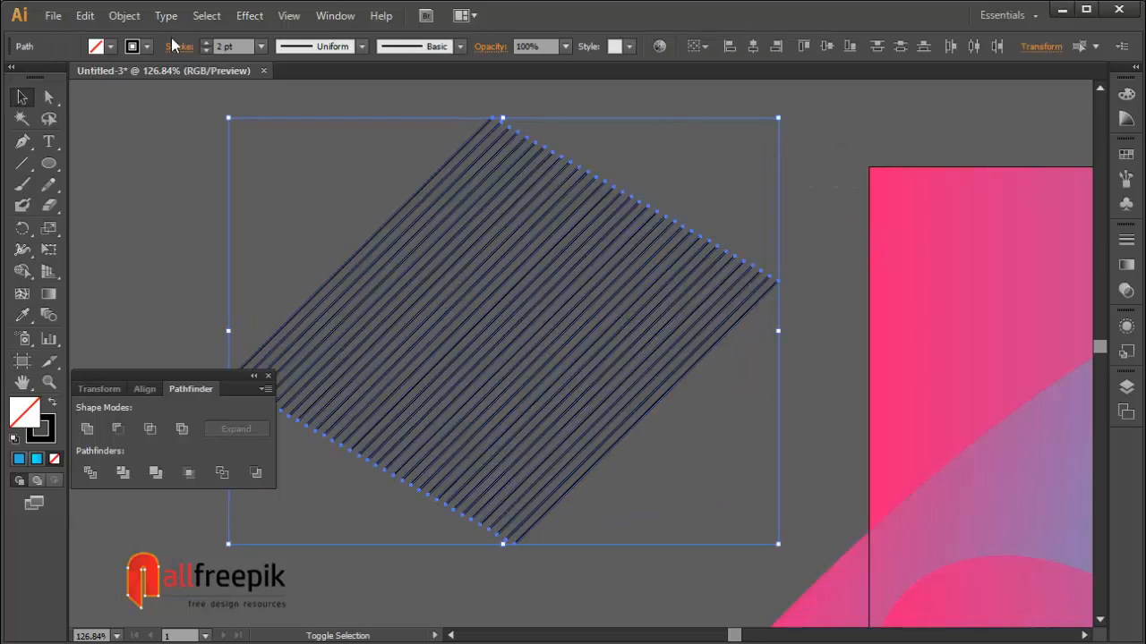
Set the stroke of all the diagonal stripes to white and group them
{"action": "left_click", "coordinate": [147, 50]}
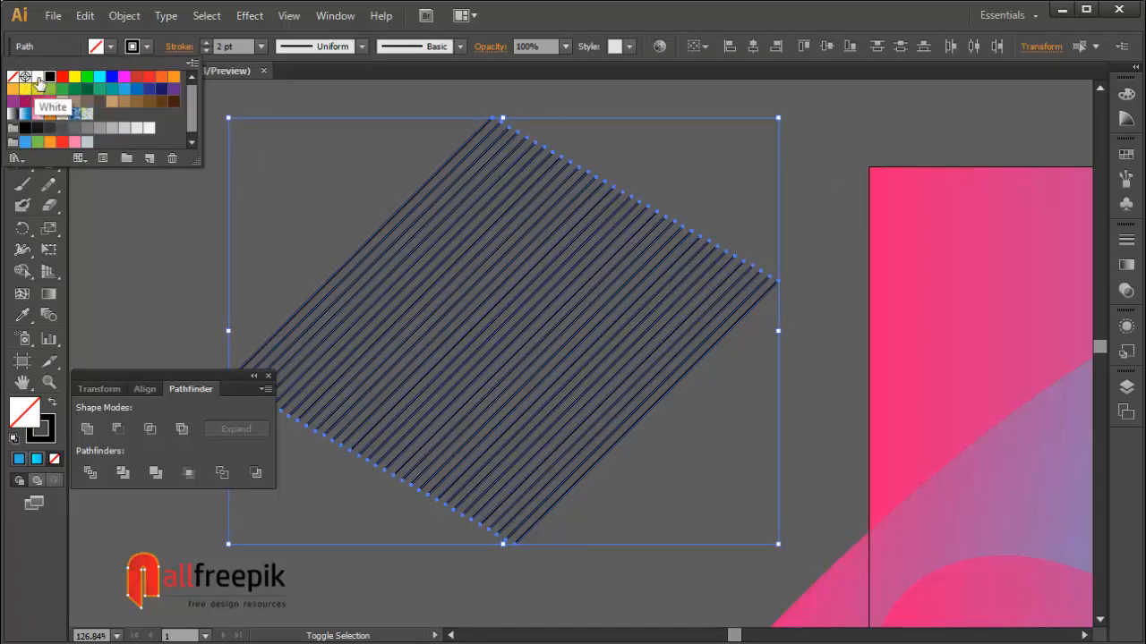
{"action": "left_click", "coordinate": [38, 77]}
{"action": "left_click", "coordinate": [744, 142]}
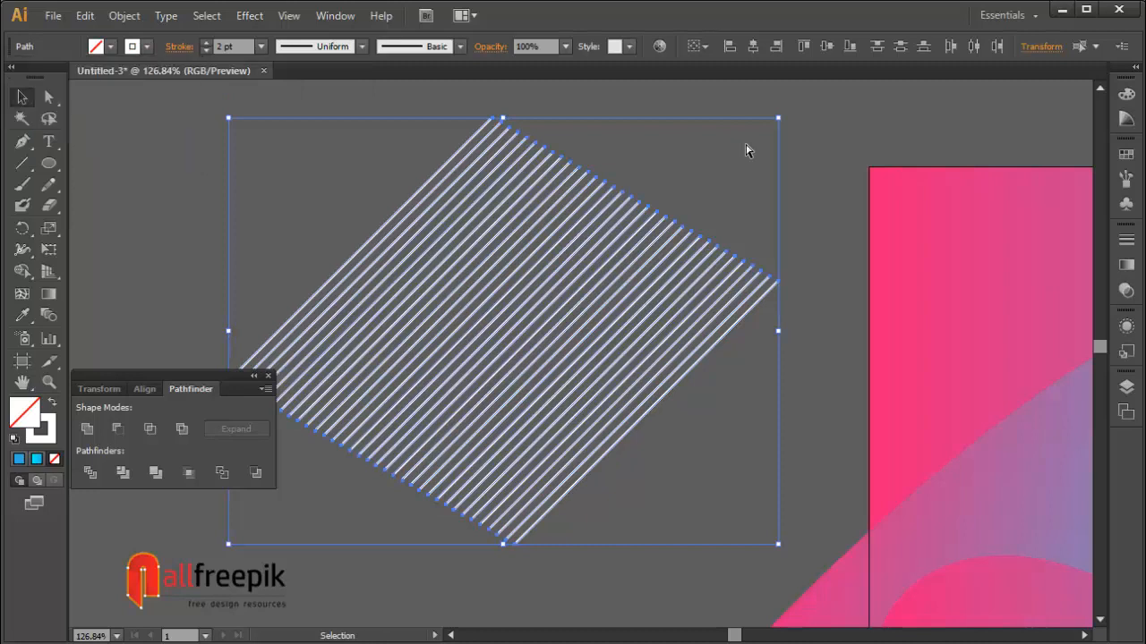
{"action": "right_click", "coordinate": [518, 261]}
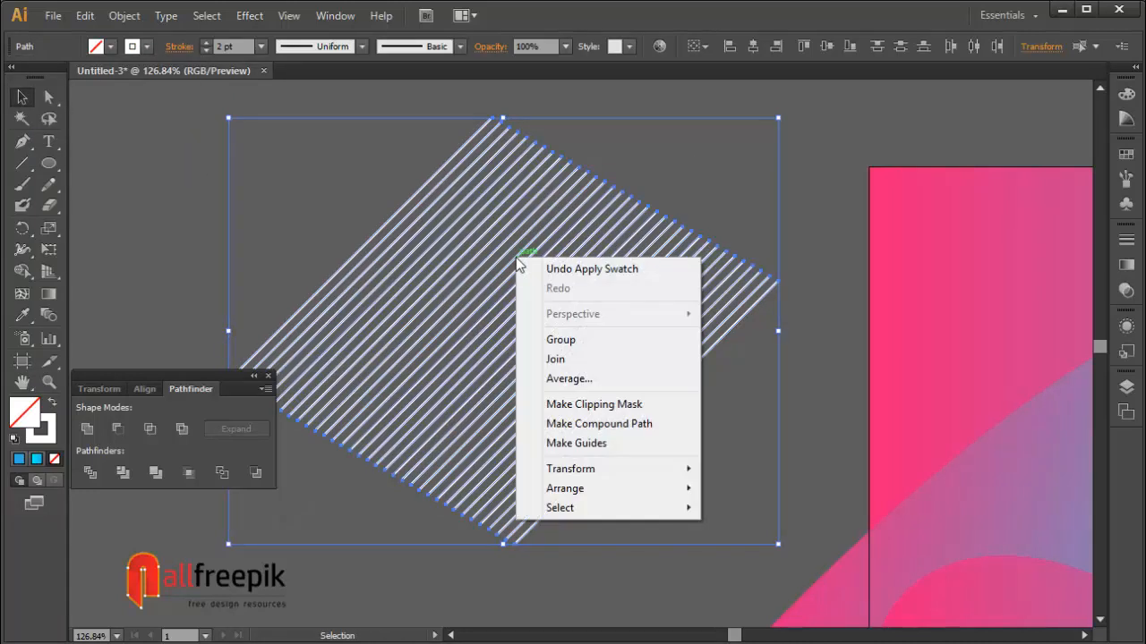
{"action": "left_click", "coordinate": [582, 336]}
{"action": "left_click", "coordinate": [720, 182]}
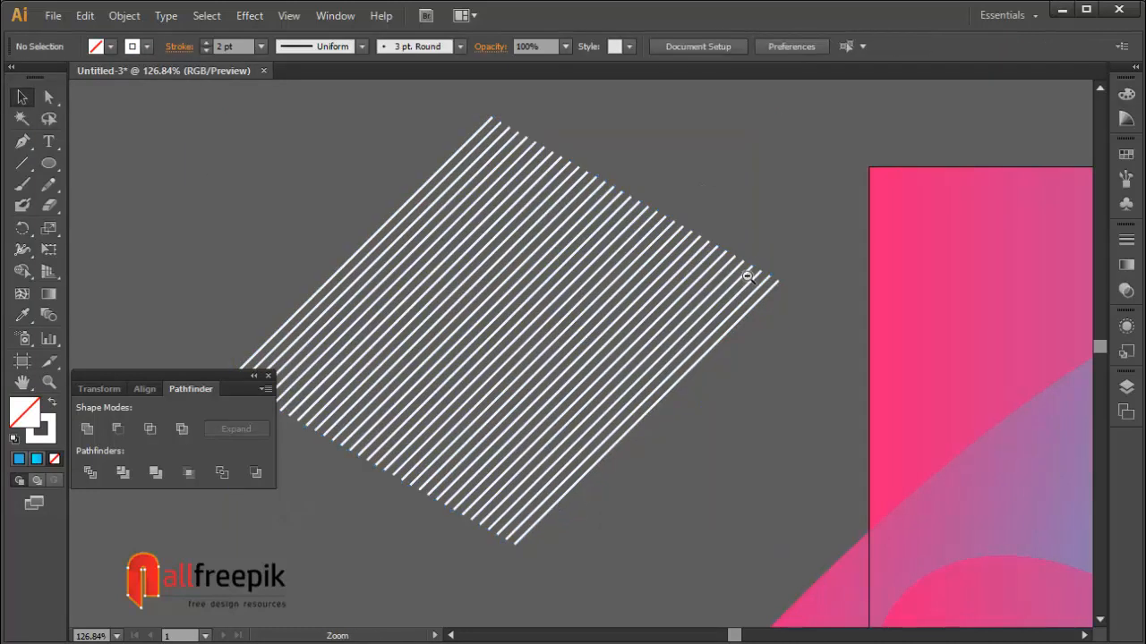
Draw an unfilled, white-outlined circle over the upper edge of the large upper-left petal, with a smaller one beside it
{"action": "scroll", "coordinate": [720, 182], "scroll_direction": "down", "scroll_amount": 4}
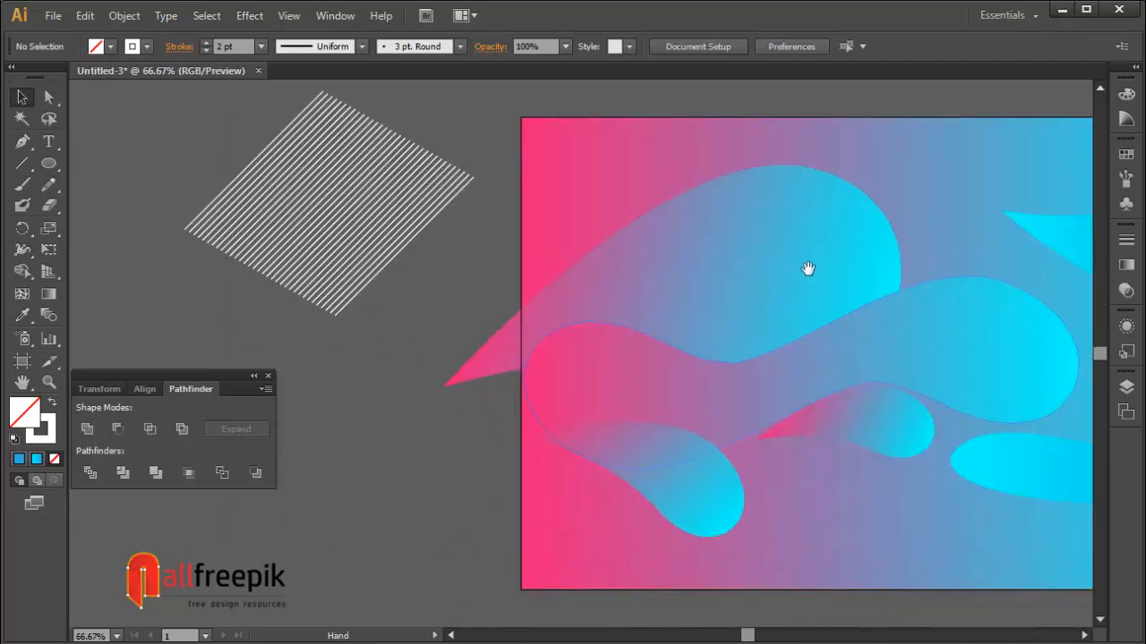
{"action": "left_click_drag", "start_coordinate": [807, 268], "coordinate": [693, 250]}
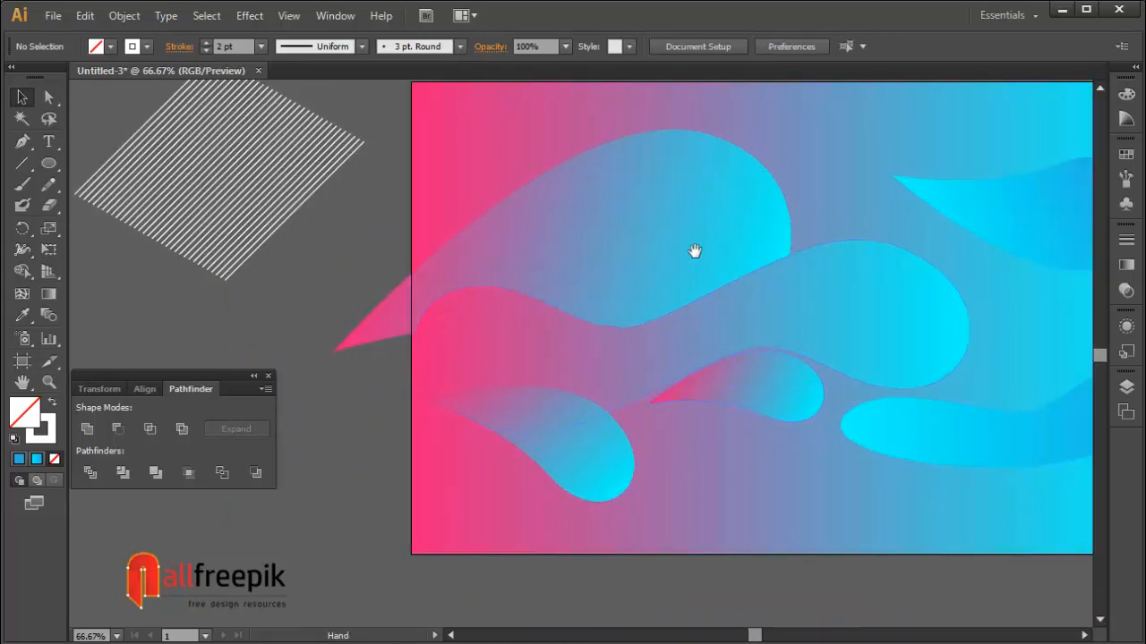
{"action": "key", "text": "l"}
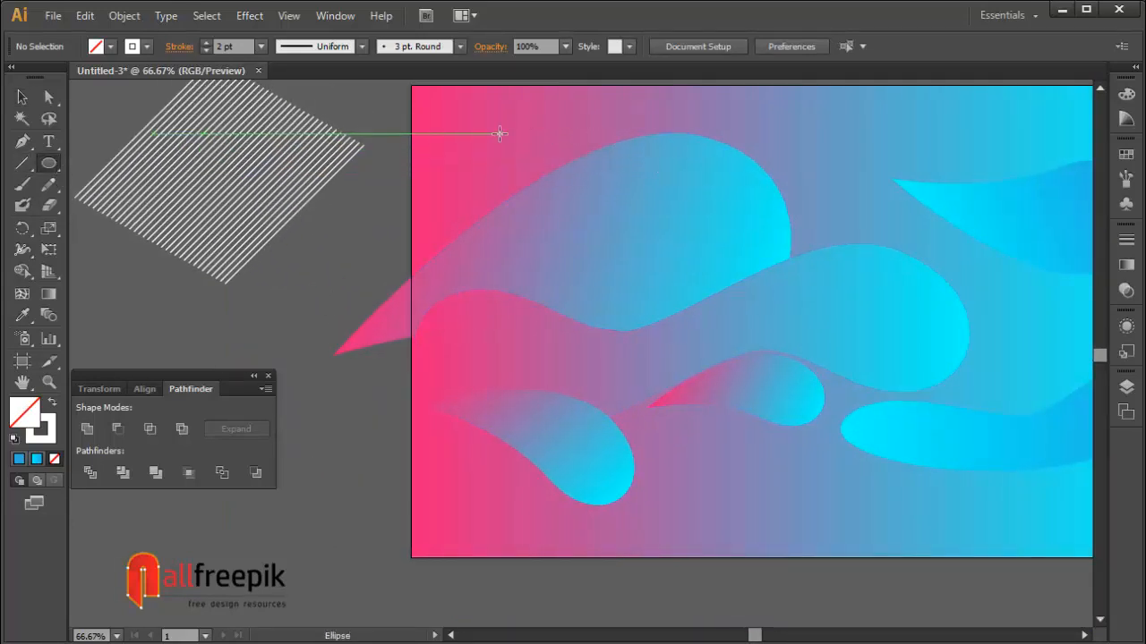
{"action": "left_click_drag", "start_coordinate": [498, 134], "coordinate": [654, 193]}
{"action": "left_click", "coordinate": [22, 96]}
{"action": "left_click", "coordinate": [191, 326]}
{"action": "left_click", "coordinate": [384, 240]}
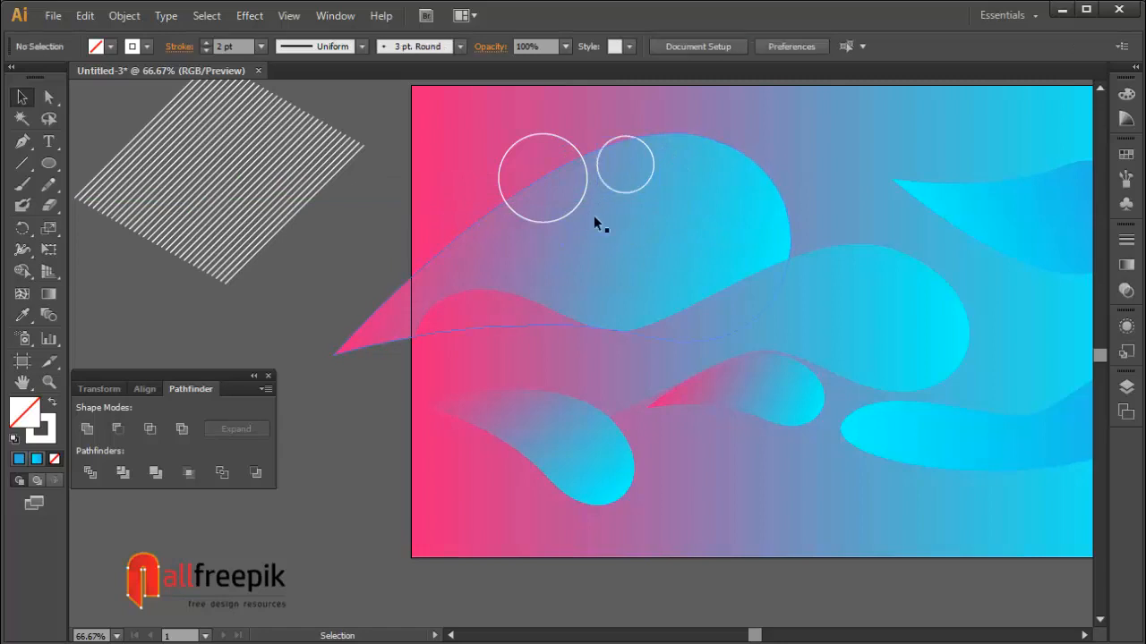
Copy the larger outlined circle onto the tip of the small petal in the lower middle and enlarge it
{"action": "left_click_drag", "start_coordinate": [574, 224], "coordinate": [723, 523]}
{"action": "left_click_drag", "start_coordinate": [734, 427], "coordinate": [742, 355]}
{"action": "left_click", "coordinate": [371, 483]}
{"action": "scroll", "coordinate": [716, 478], "scroll_direction": "right", "scroll_amount": 5}
{"action": "scroll", "coordinate": [716, 478], "scroll_direction": "up", "scroll_amount": 1}
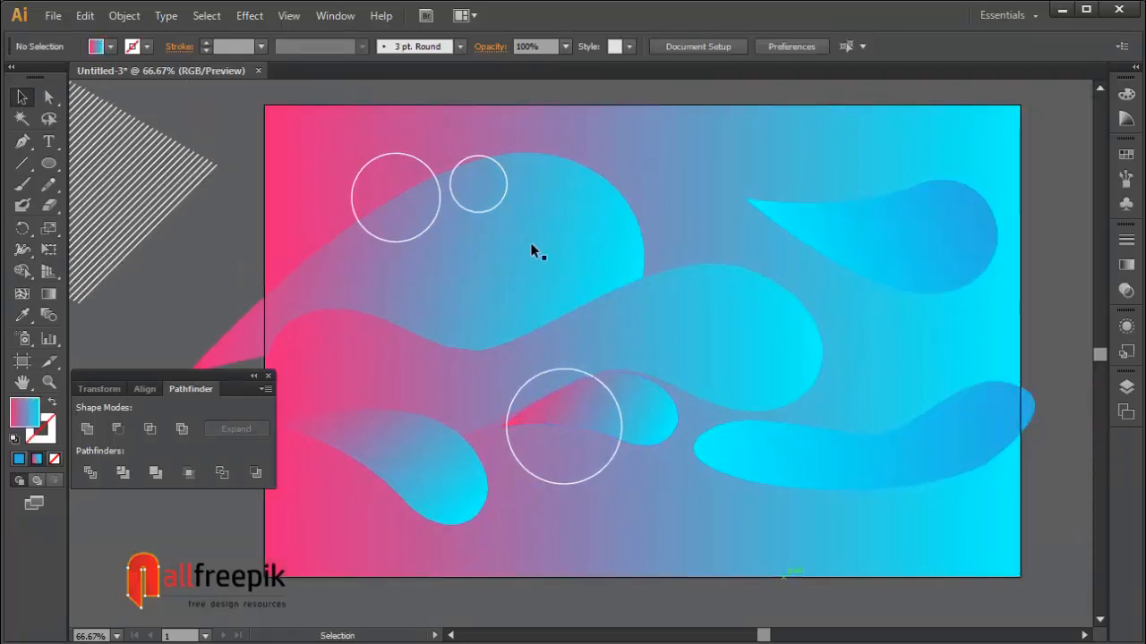
Copy an outlined circle below the long blue shape near the artboard's bottom edge, sizing it slightly larger than the small upper-left circle
{"action": "left_click_drag", "start_coordinate": [507, 214], "coordinate": [895, 556]}
{"action": "left_click_drag", "start_coordinate": [891, 508], "coordinate": [846, 509]}
{"action": "left_click", "coordinate": [915, 562]}
Place a reduced circle copy below the upper-right petal and a copy of the larger upper-left circle overlapping that petal's lower edge
{"action": "left_click_drag", "start_coordinate": [494, 204], "coordinate": [880, 347]}
{"action": "left_click_drag", "start_coordinate": [894, 299], "coordinate": [882, 308]}
{"action": "left_click", "coordinate": [935, 331]}
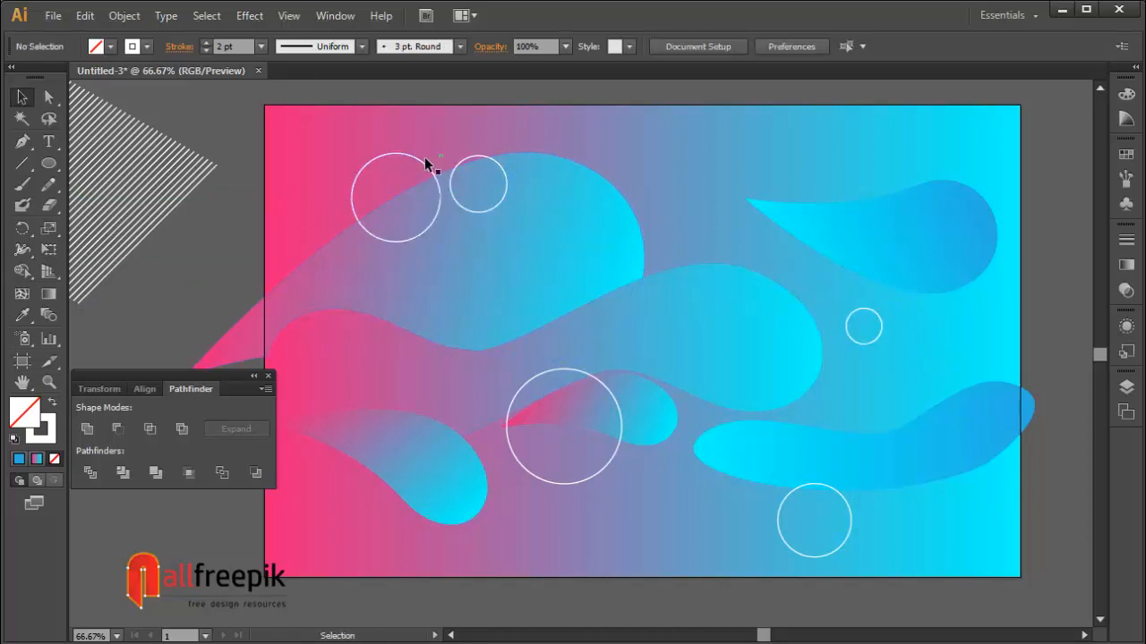
{"action": "left_click_drag", "start_coordinate": [424, 163], "coordinate": [932, 243]}
{"action": "left_click", "coordinate": [1029, 301]}
Copy the smallest circle beside the upper-right petal's tip, shrink it, and swap its fill and stroke for a solid white dot
{"action": "left_click_drag", "start_coordinate": [875, 342], "coordinate": [736, 215]}
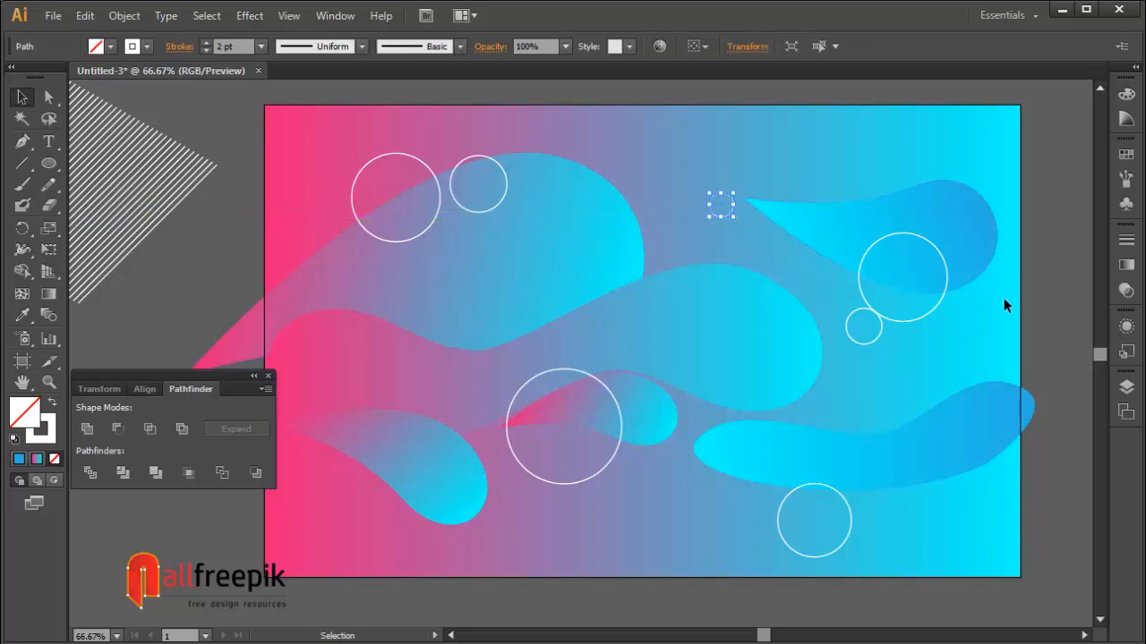
{"action": "left_click", "coordinate": [1004, 298]}
{"action": "left_click", "coordinate": [726, 209]}
{"action": "key", "text": "shift+x"}
{"action": "left_click", "coordinate": [1022, 311]}
Copy the white dot to the artboard's top-right corner and near its left edge, shrinking both copies
{"action": "left_click_drag", "start_coordinate": [725, 209], "coordinate": [972, 149], "text": "alt"}
{"action": "left_click", "coordinate": [1030, 183]}
{"action": "left_click", "coordinate": [966, 151]}
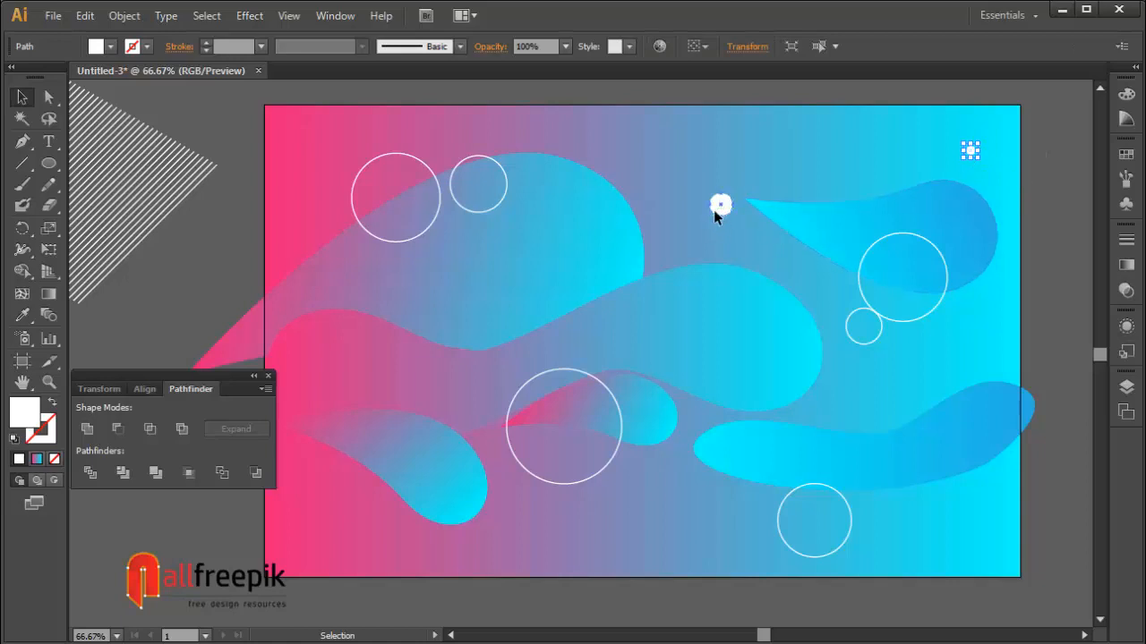
{"action": "left_click_drag", "start_coordinate": [715, 215], "coordinate": [295, 397]}
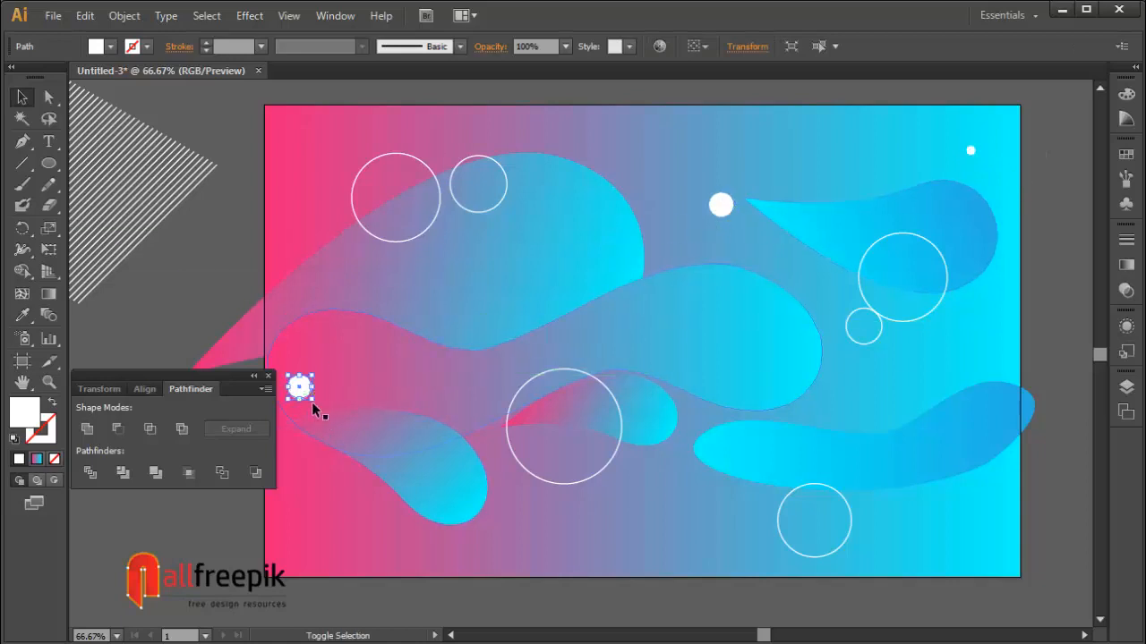
{"action": "left_click", "coordinate": [705, 208]}
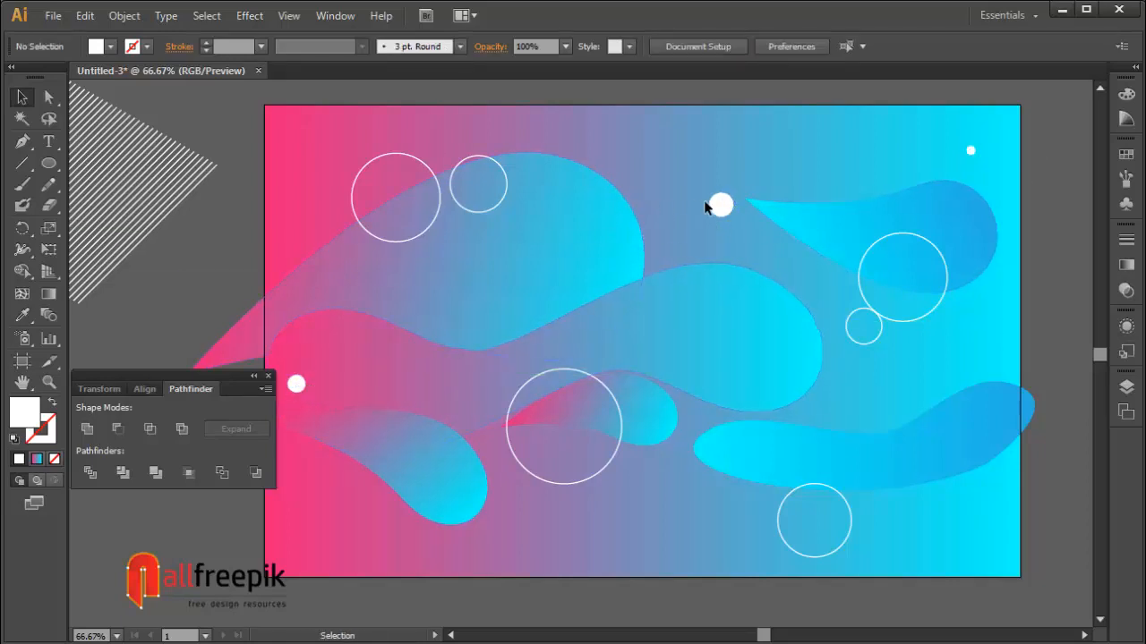
Copy the white dot just below the large central outlined circle and enlarge the copy
{"action": "left_click_drag", "start_coordinate": [730, 207], "coordinate": [614, 512]}
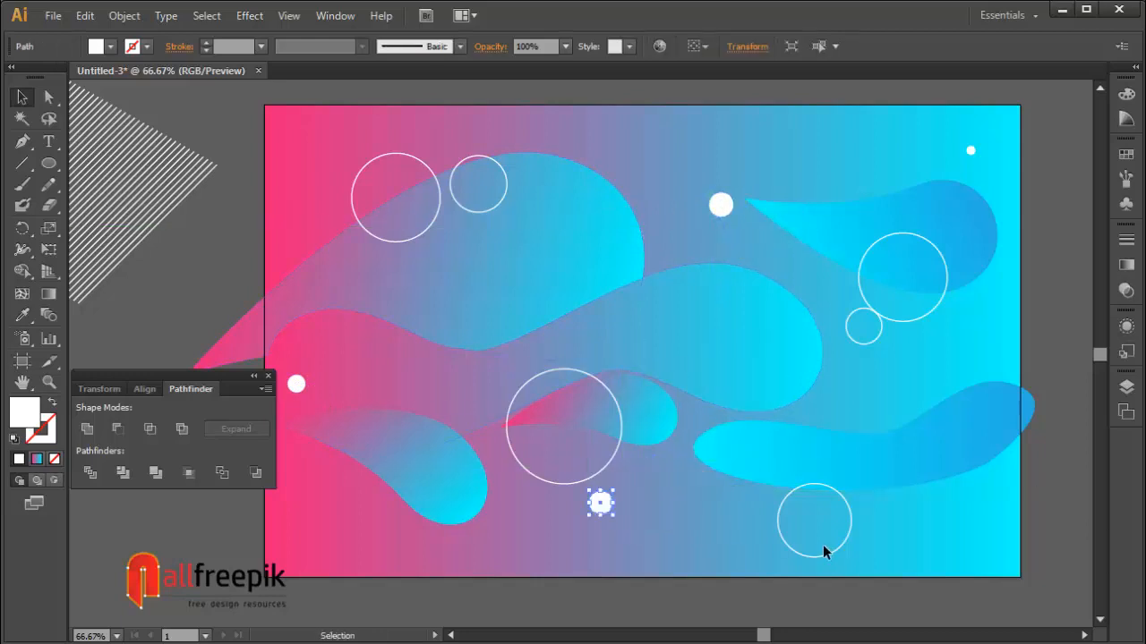
{"action": "left_click", "coordinate": [610, 511], "text": "shift"}
{"action": "left_click", "coordinate": [609, 511]}
{"action": "left_click_drag", "start_coordinate": [612, 514], "coordinate": [615, 512]}
{"action": "left_click", "coordinate": [1049, 477]}
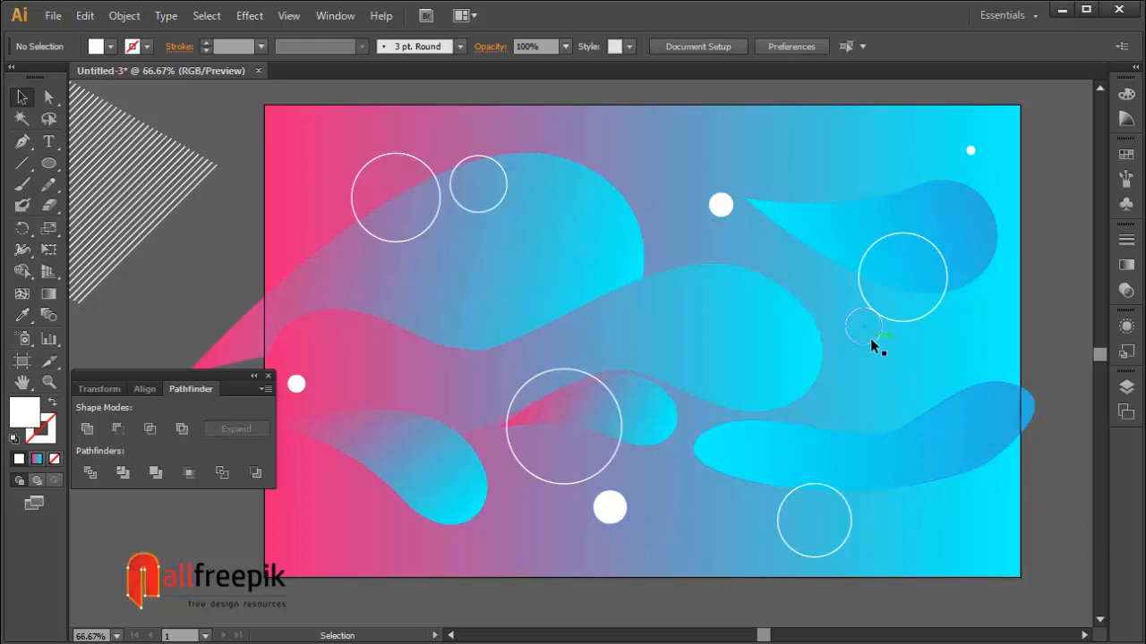
Copy the smallest outlined circle to the top of the large central circle, and place a slightly enlarged copy above the upper-right petal's tip
{"action": "left_click_drag", "start_coordinate": [870, 338], "coordinate": [620, 380]}
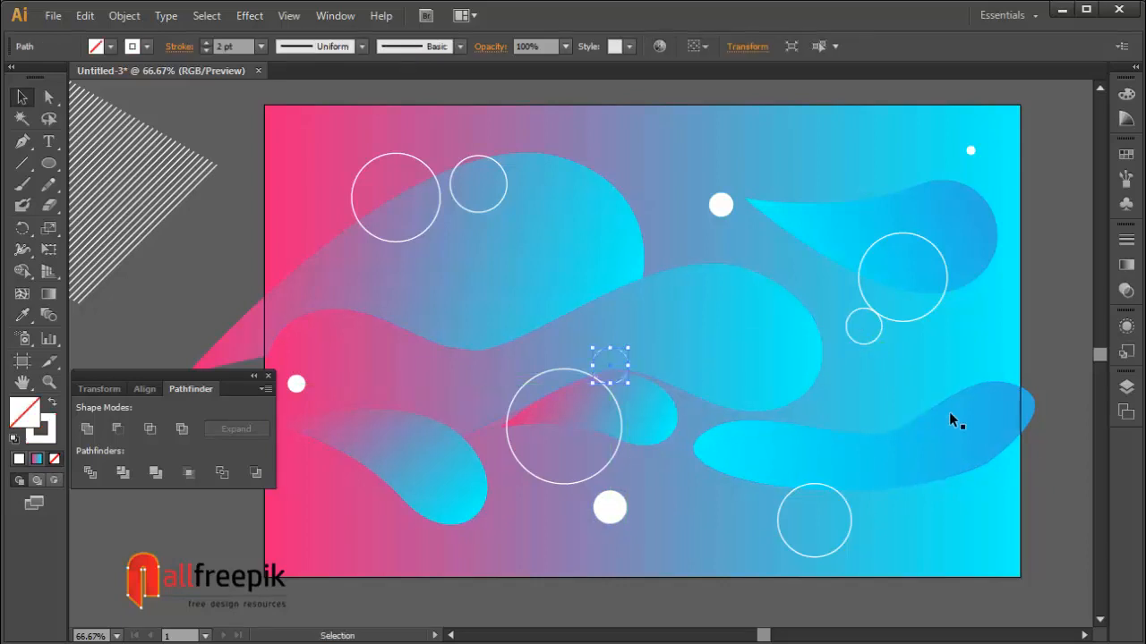
{"action": "left_click", "coordinate": [896, 364]}
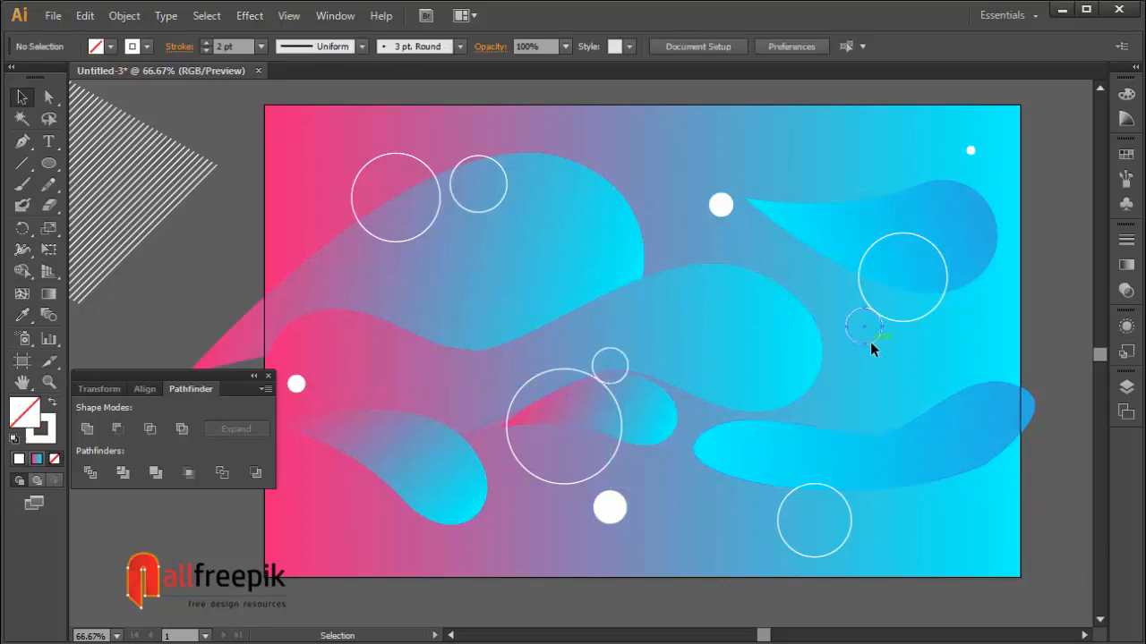
{"action": "left_click_drag", "start_coordinate": [870, 343], "coordinate": [774, 139]}
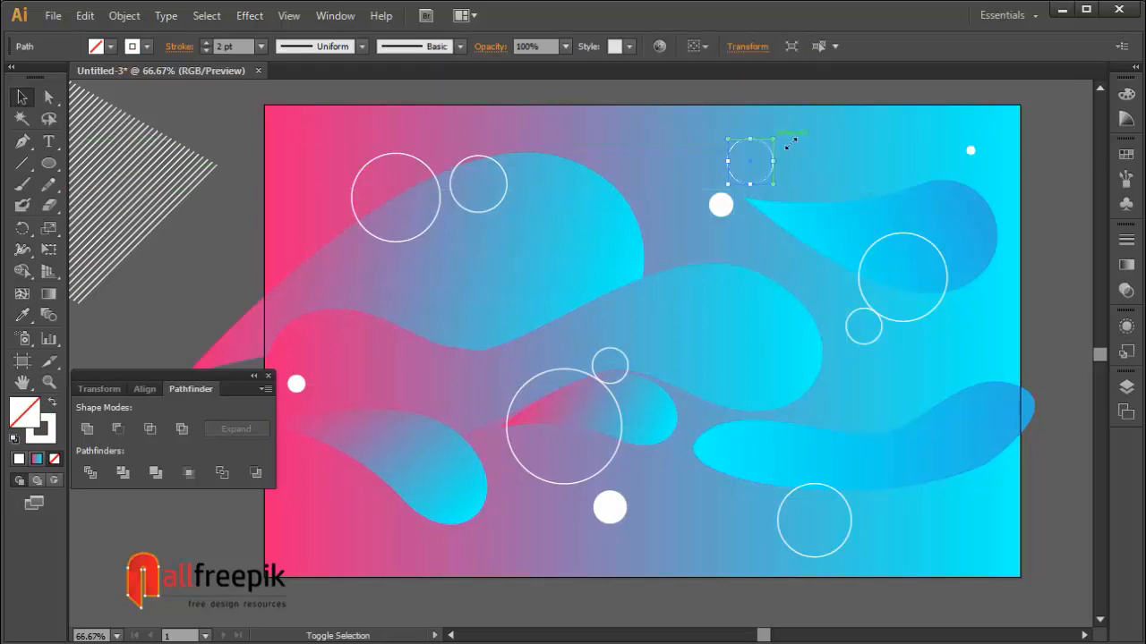
{"action": "left_click", "coordinate": [681, 228]}
Place a copy of the stripe group over the large outlined circle in the artboard's upper-left area
{"action": "left_click_drag", "start_coordinate": [519, 330], "coordinate": [606, 312]}
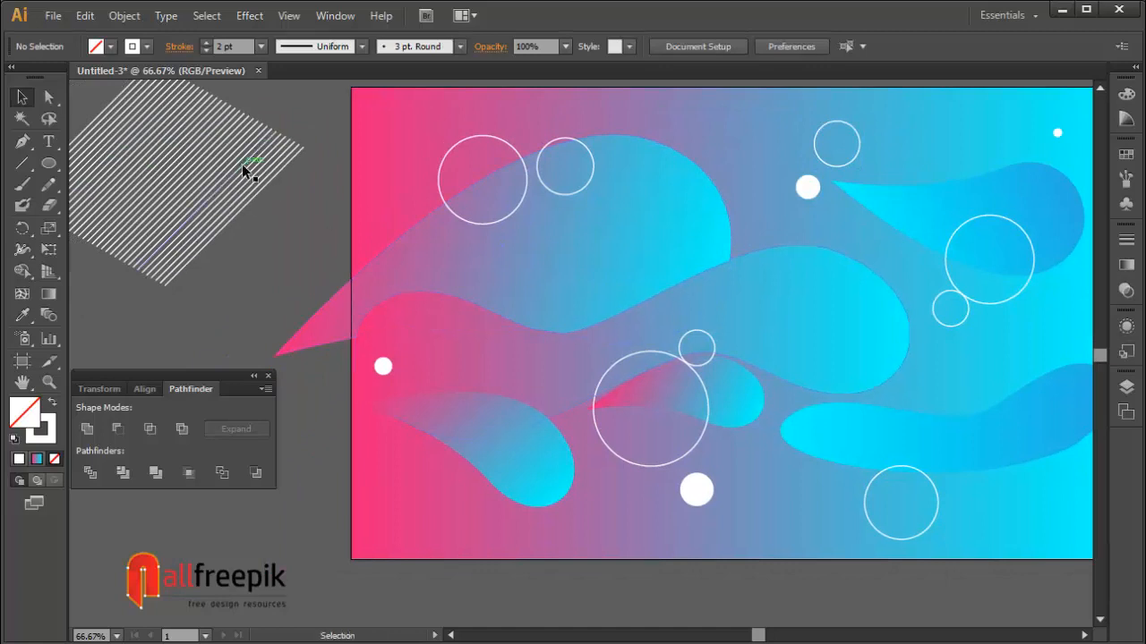
{"action": "left_click_drag", "start_coordinate": [240, 175], "coordinate": [479, 184]}
{"action": "left_click", "coordinate": [254, 309]}
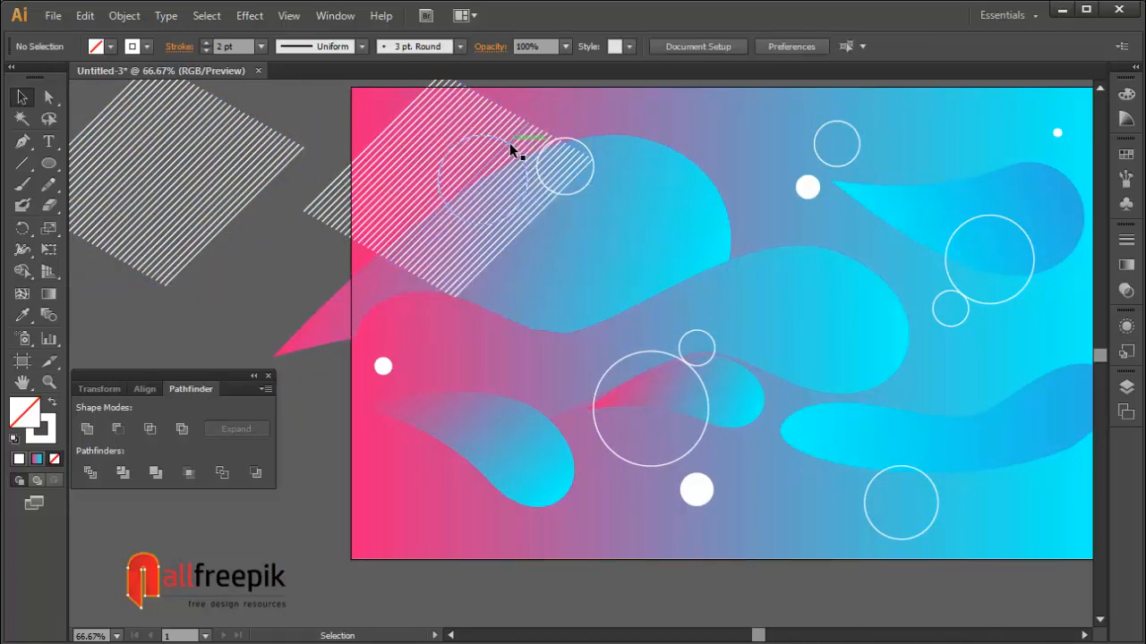
Bring the large upper-left circle to the front and use it as a clipping mask for the stripes beneath it
{"action": "left_click", "coordinate": [509, 143]}
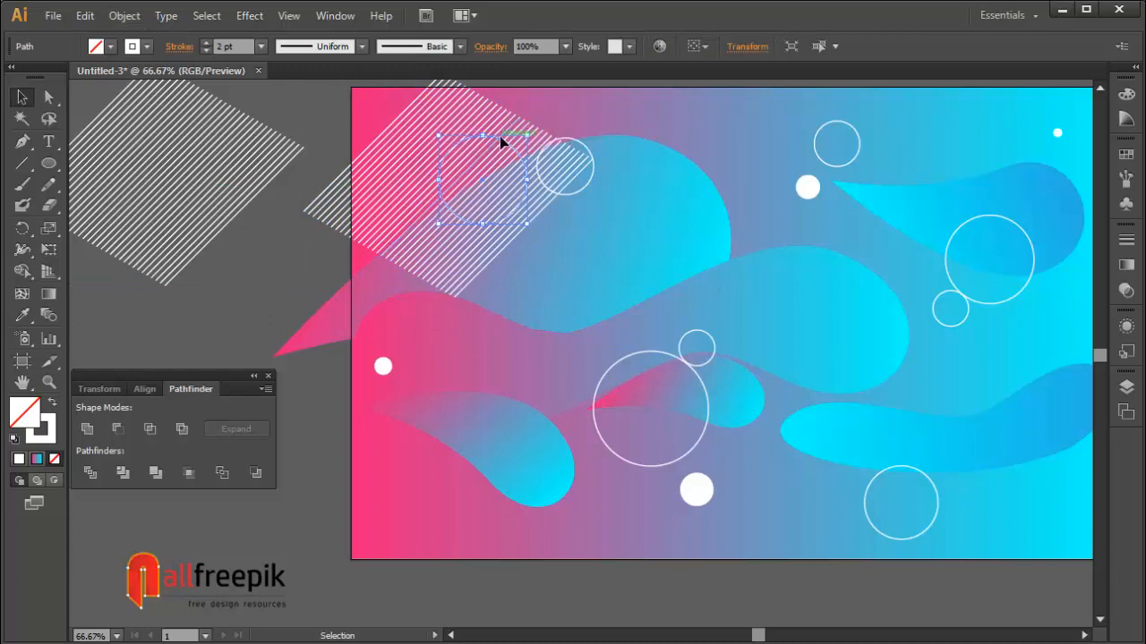
{"action": "right_click", "coordinate": [510, 138]}
{"action": "mouse_move", "coordinate": [595, 392]}
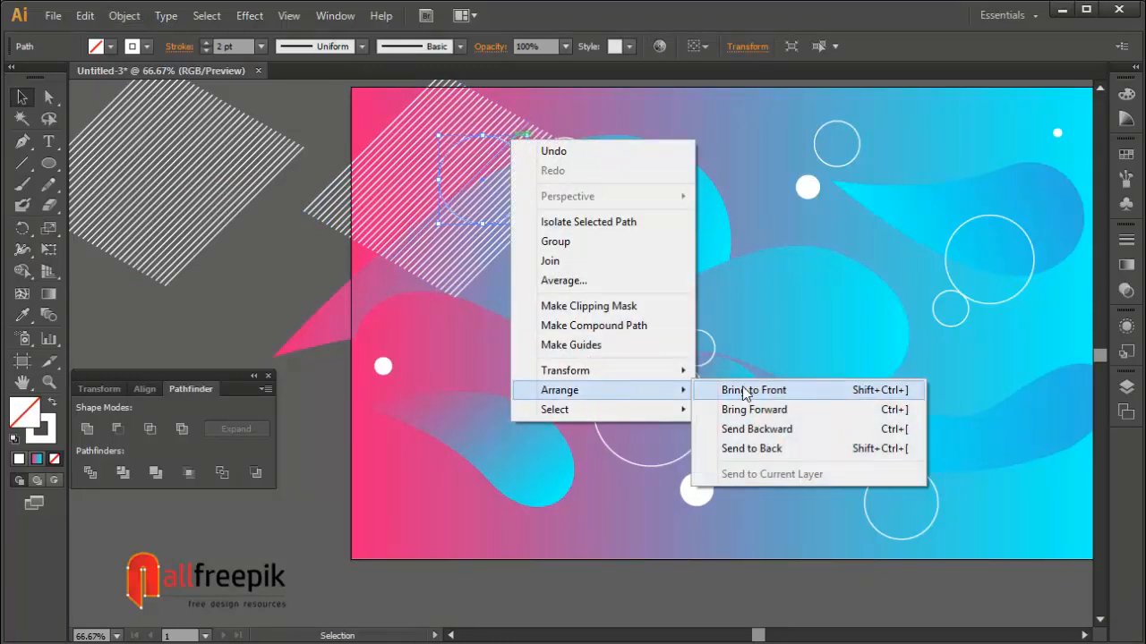
{"action": "left_click", "coordinate": [746, 391]}
{"action": "right_click", "coordinate": [419, 179]}
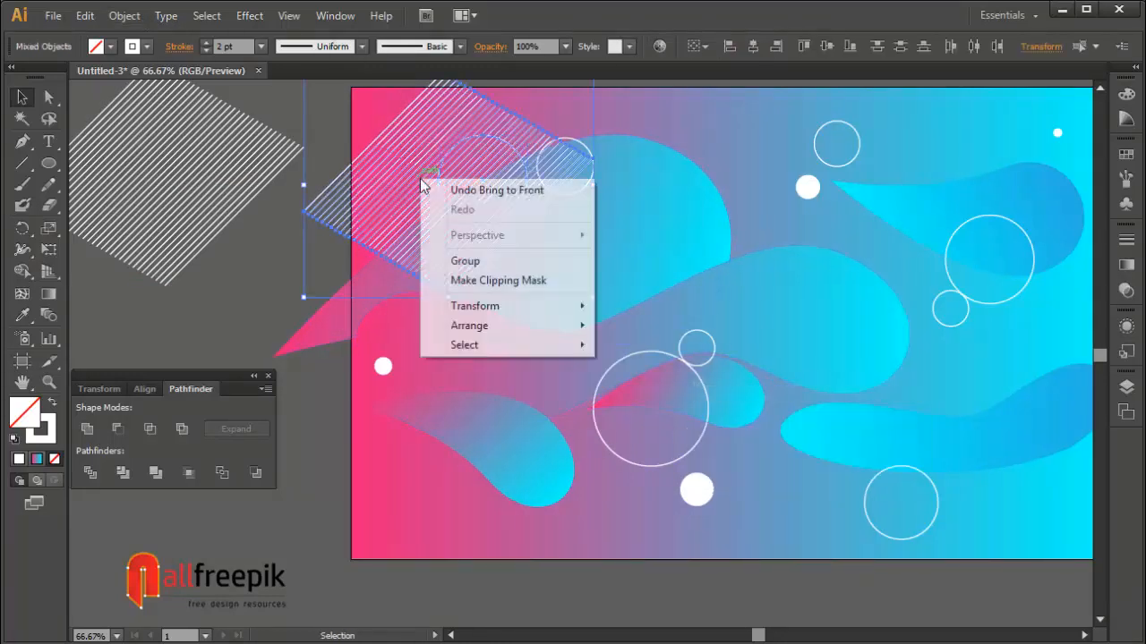
{"action": "left_click", "coordinate": [495, 285]}
{"action": "left_click", "coordinate": [198, 341]}
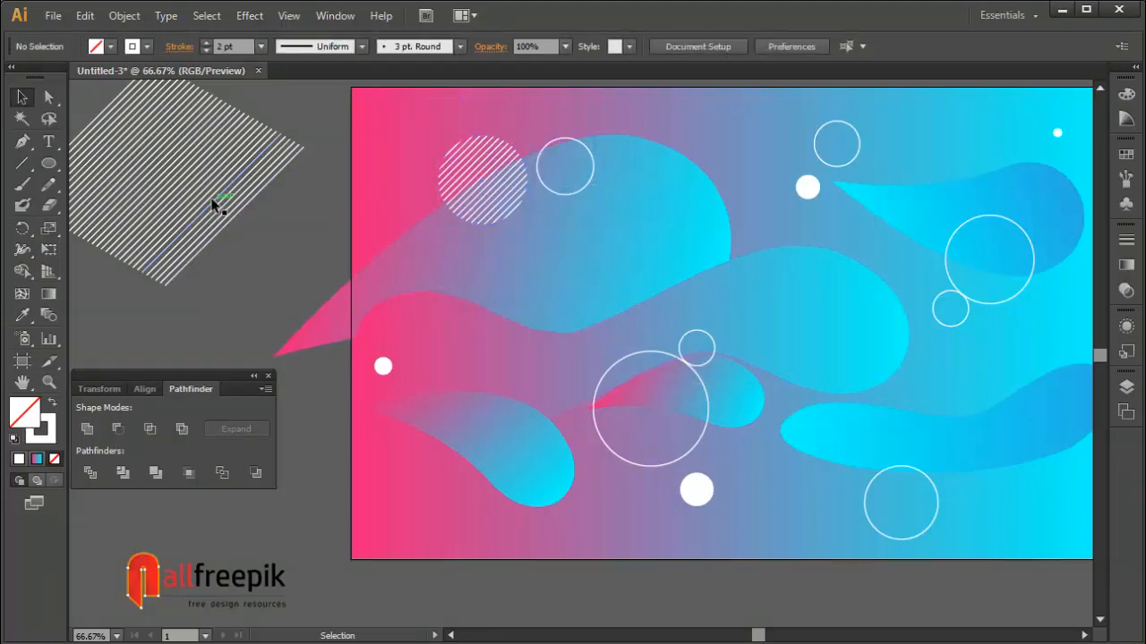
Place another stripe group copy over the smaller circle beside the striped one, and bring that circle to the front
{"action": "left_click_drag", "start_coordinate": [207, 199], "coordinate": [621, 193]}
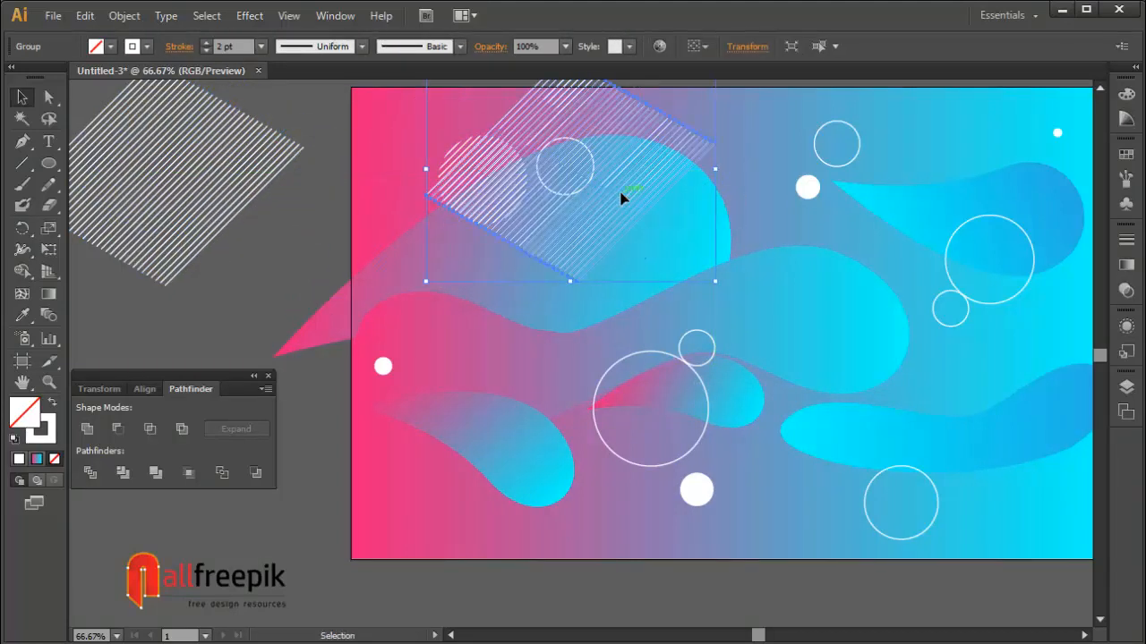
{"action": "left_click", "coordinate": [260, 312]}
{"action": "left_click", "coordinate": [580, 144]}
{"action": "right_click", "coordinate": [581, 143]}
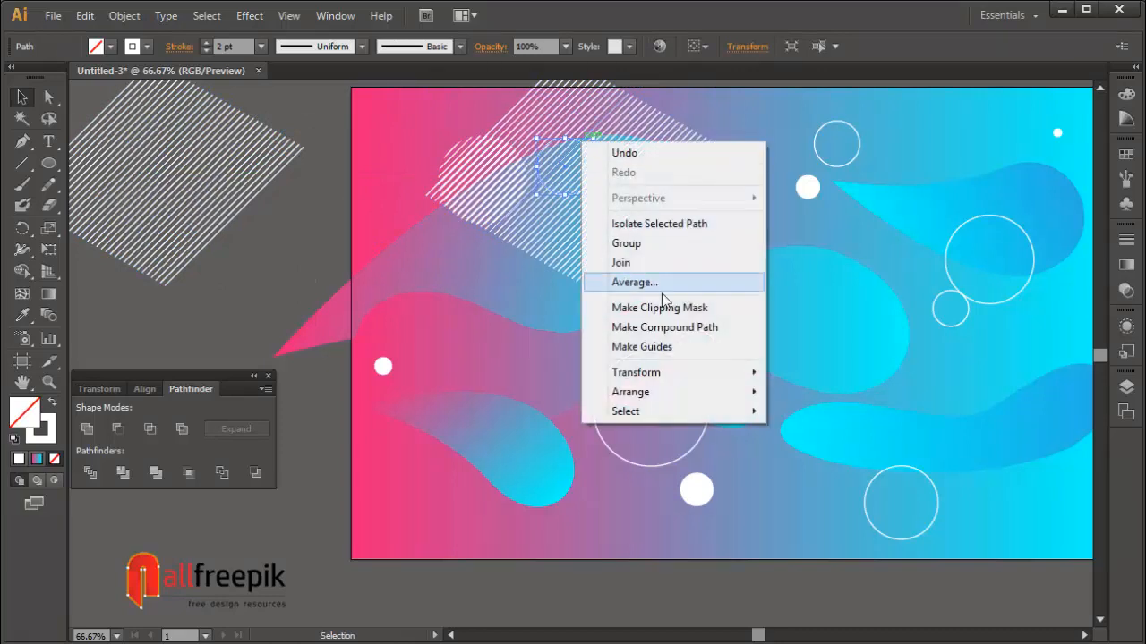
{"action": "mouse_move", "coordinate": [635, 372]}
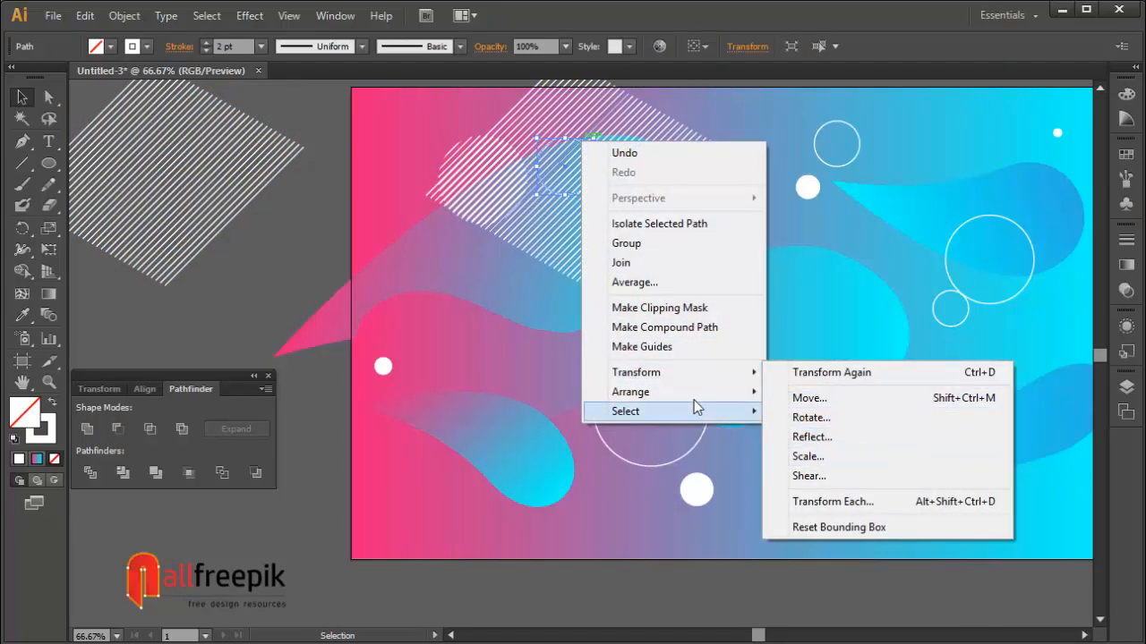
{"action": "mouse_move", "coordinate": [730, 394]}
{"action": "left_click", "coordinate": [855, 397]}
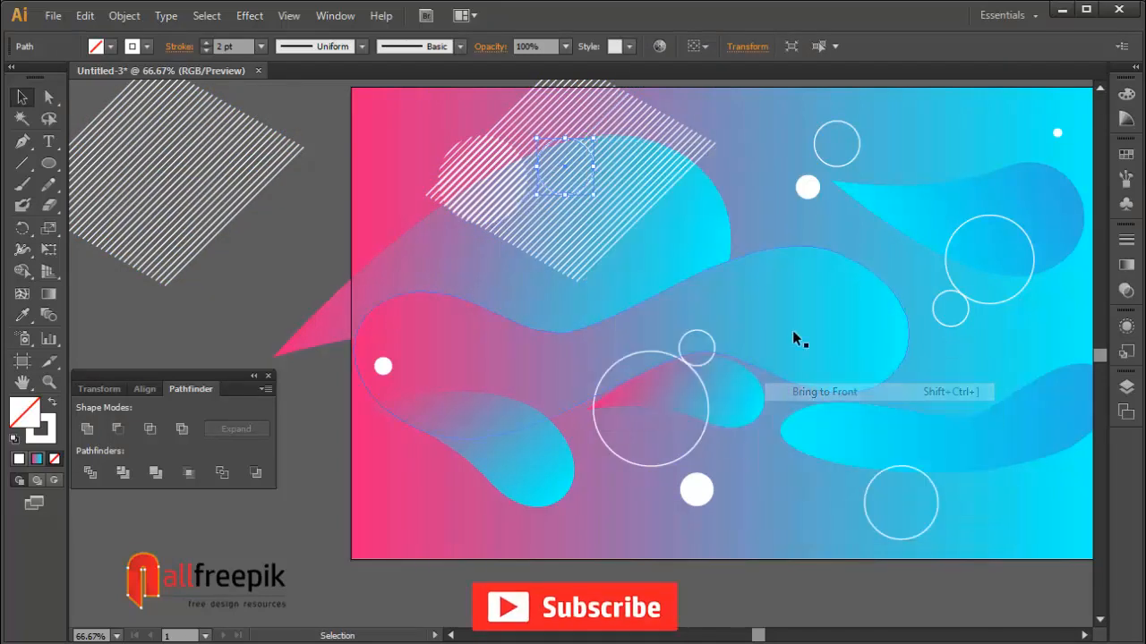
Make a clipping mask from the smaller upper-left circle and the stripe group copy covering it
{"action": "left_click", "coordinate": [647, 132], "text": "shift"}
{"action": "right_click", "coordinate": [647, 132]}
{"action": "left_click", "coordinate": [723, 234]}
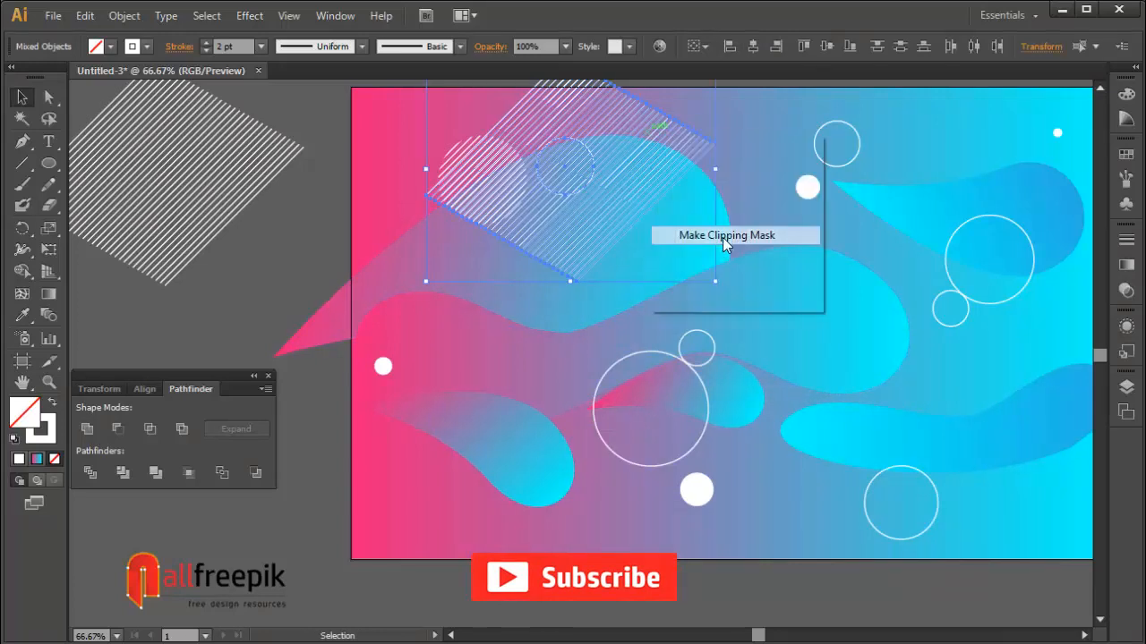
{"action": "left_click", "coordinate": [332, 256]}
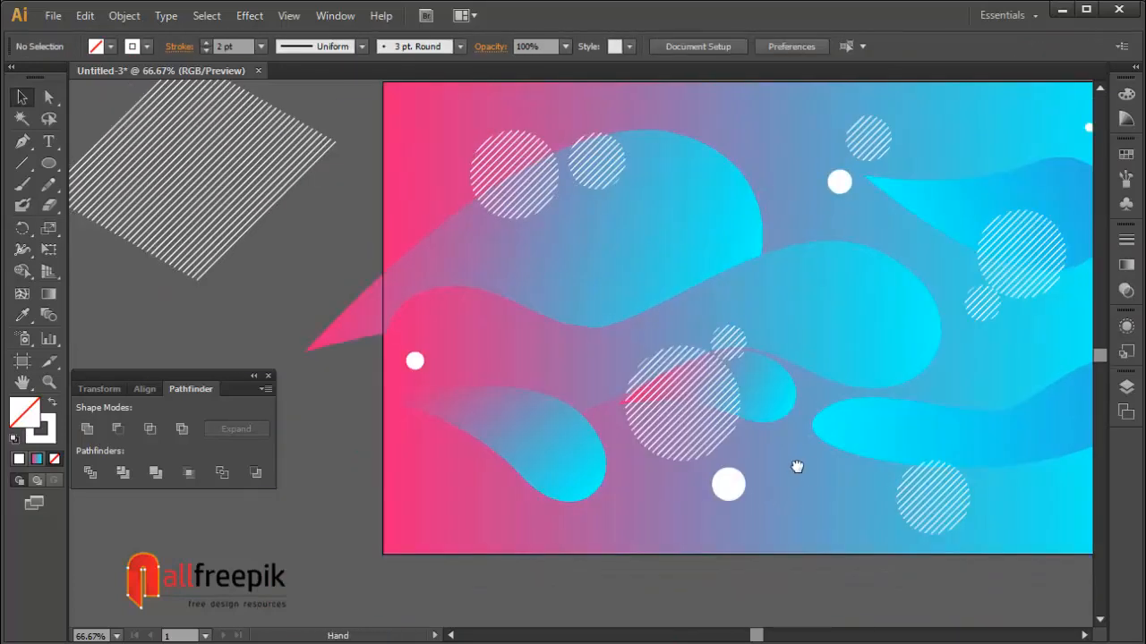
Change the cyan end of the central wavy shape's linear gradient to a dark blue swatch
{"action": "left_click_drag", "start_coordinate": [797, 466], "coordinate": [725, 495]}
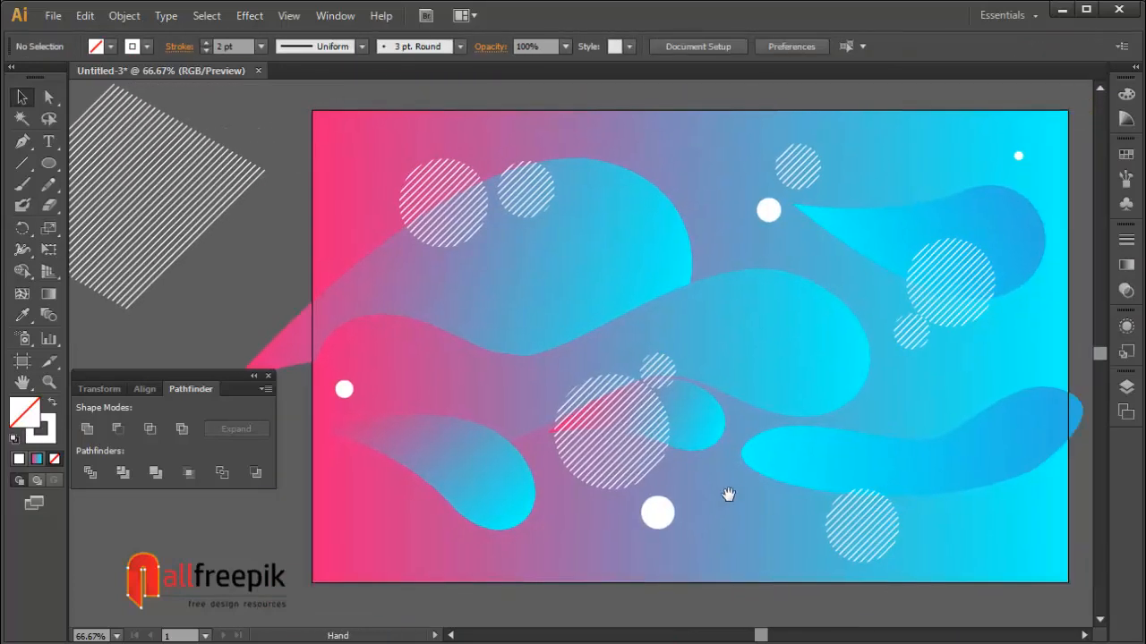
{"action": "left_click", "coordinate": [437, 367]}
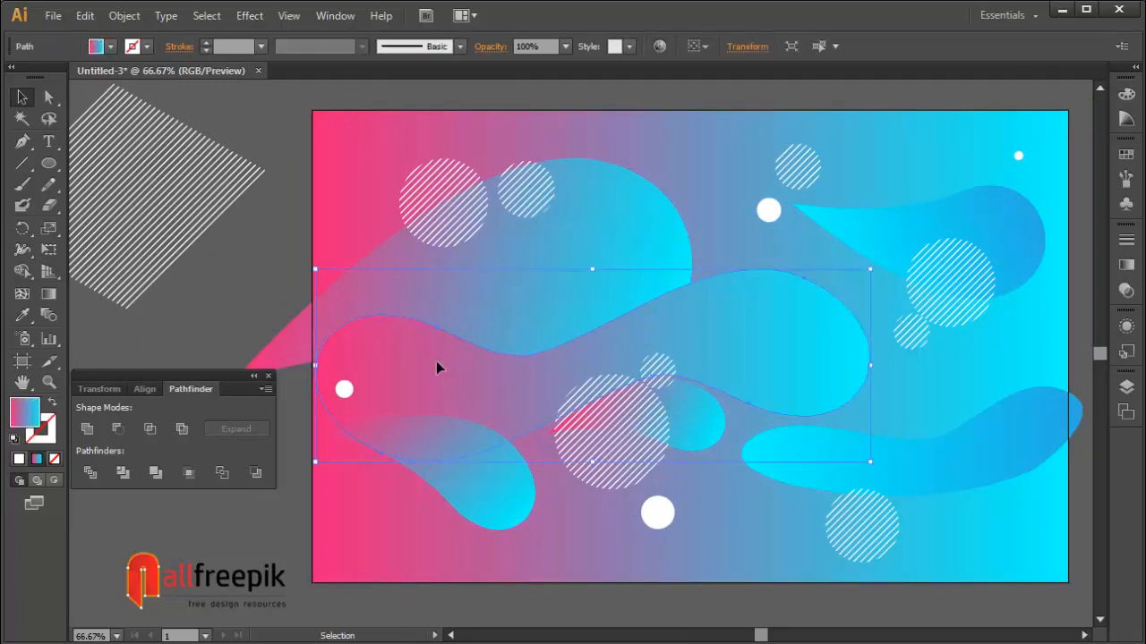
{"action": "left_click", "coordinate": [1126, 288]}
{"action": "left_click", "coordinate": [1126, 265]}
{"action": "double_click", "coordinate": [899, 365]}
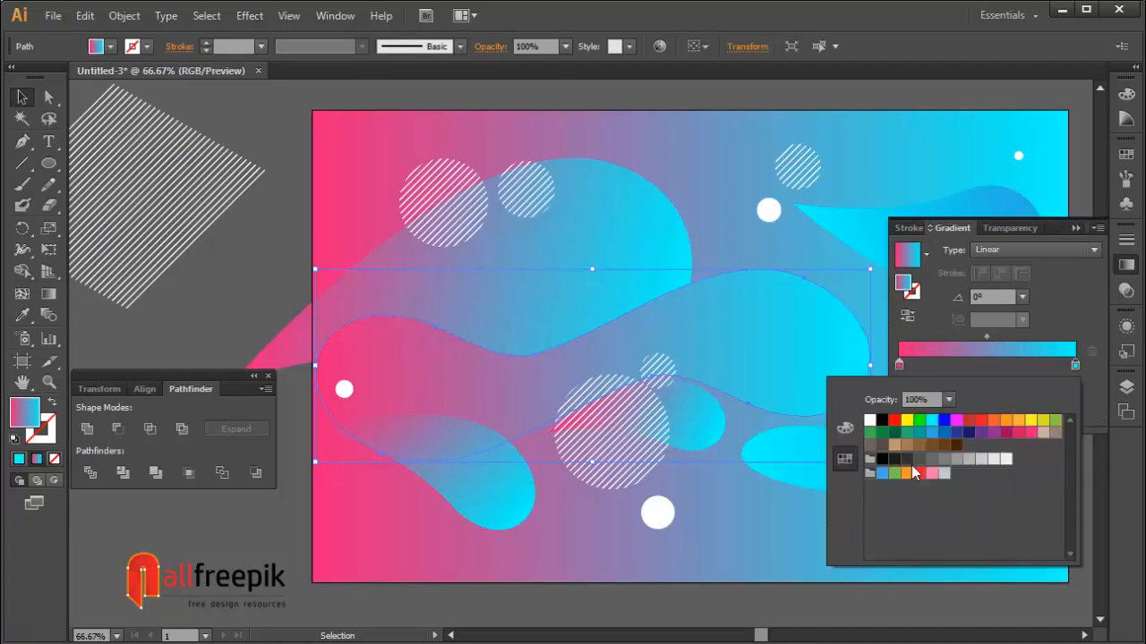
{"action": "left_click", "coordinate": [941, 435]}
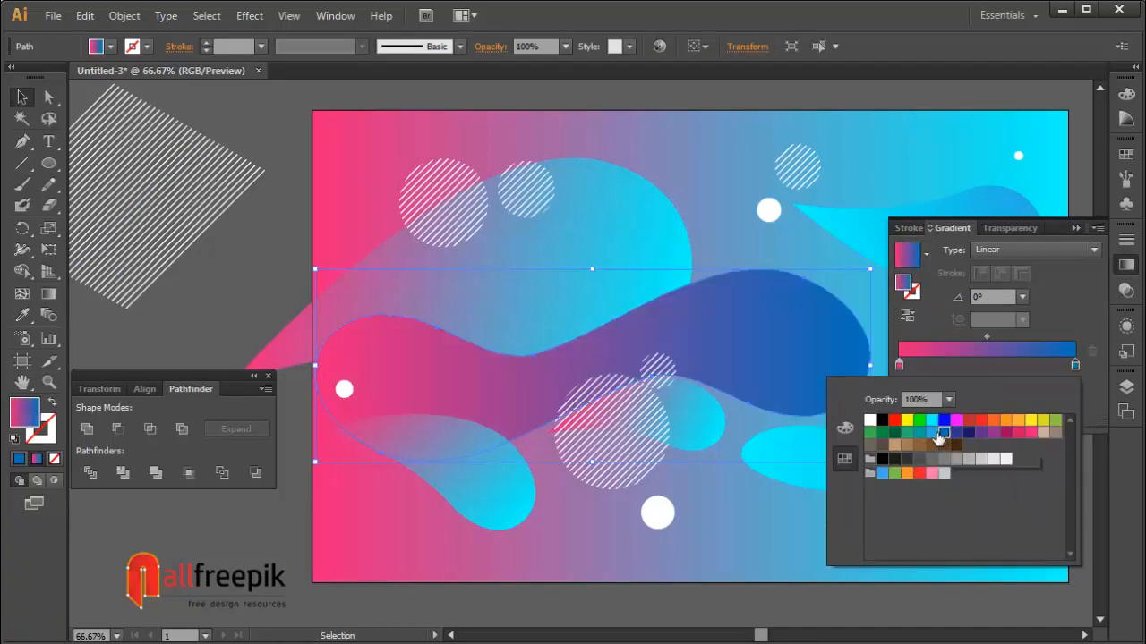
Change the dark blue end of the central wavy shape's gradient to a lighter, medium blue swatch
{"action": "left_click", "coordinate": [933, 434]}
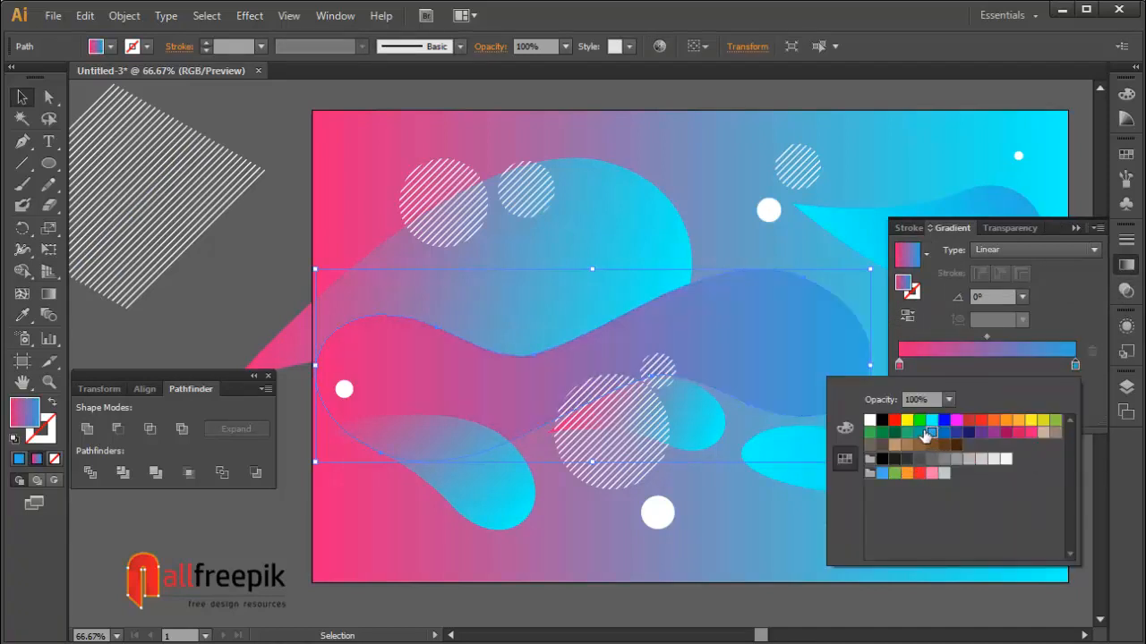
{"action": "left_click", "coordinate": [924, 435]}
{"action": "left_click", "coordinate": [933, 435]}
Copy the central wavy shape's pink-to-blue gradient onto the large upper-left petal and the lower-left petal with the Eyedropper
{"action": "left_click", "coordinate": [649, 256]}
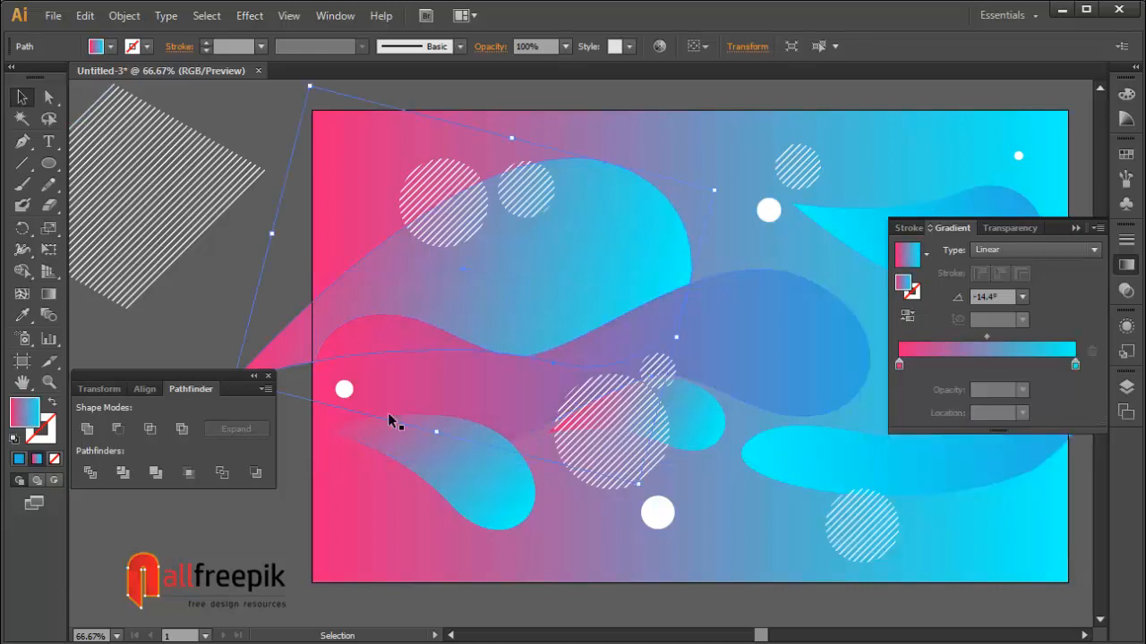
{"action": "left_click", "coordinate": [22, 315]}
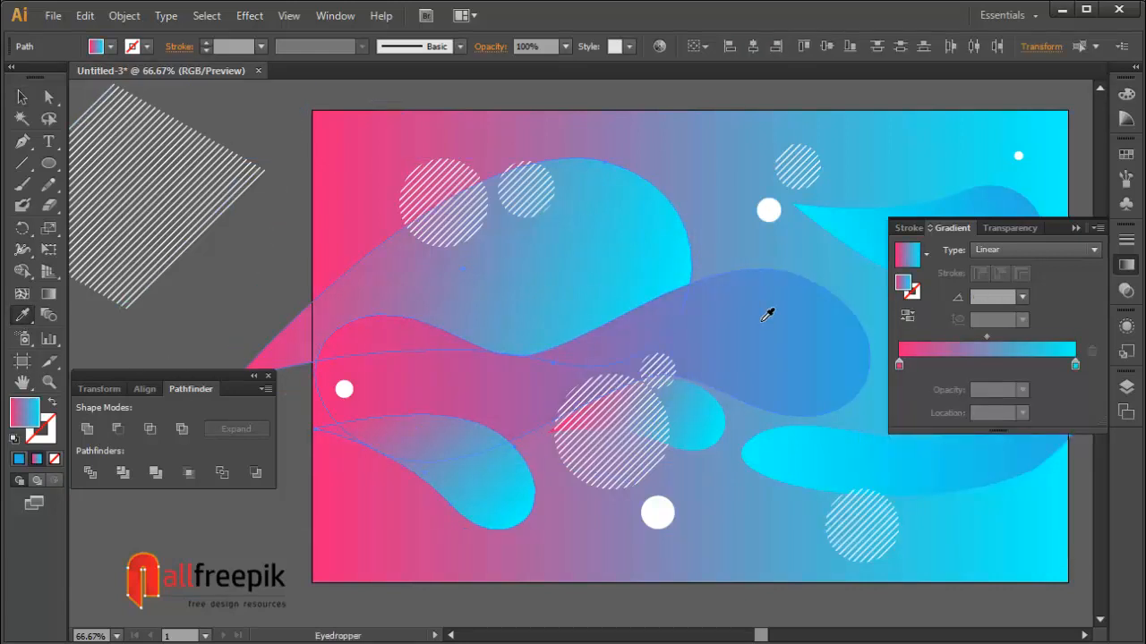
{"action": "left_click", "coordinate": [767, 313]}
{"action": "left_click", "coordinate": [23, 97]}
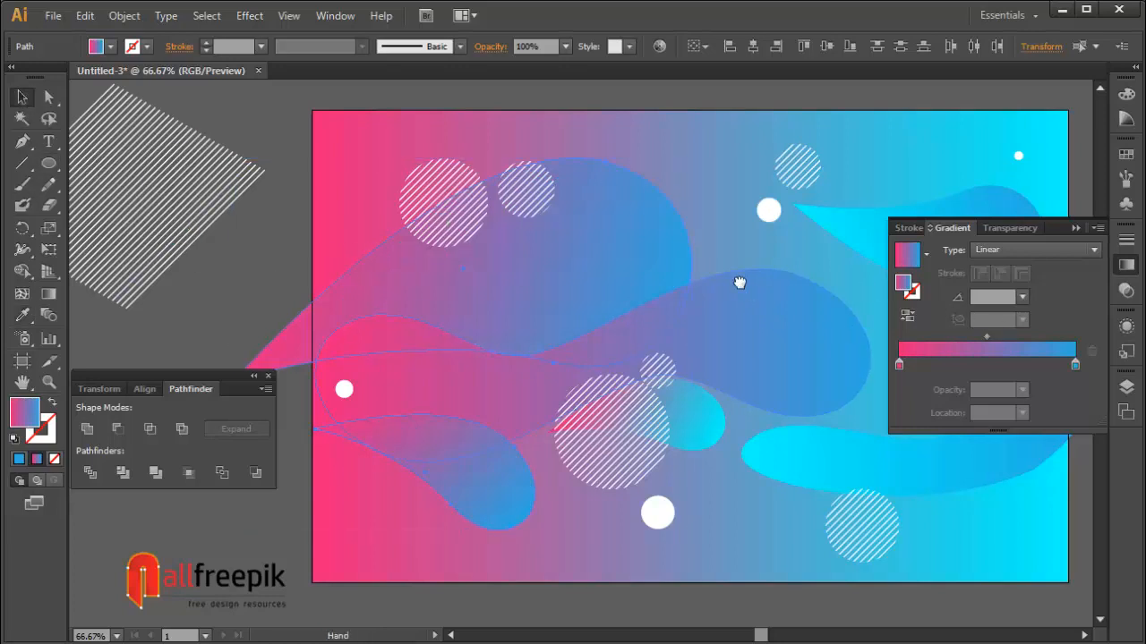
Shift the pink stop in the two left petals' gradient to a location of 43.35%, and deselect them
{"action": "left_click_drag", "start_coordinate": [842, 337], "coordinate": [863, 311]}
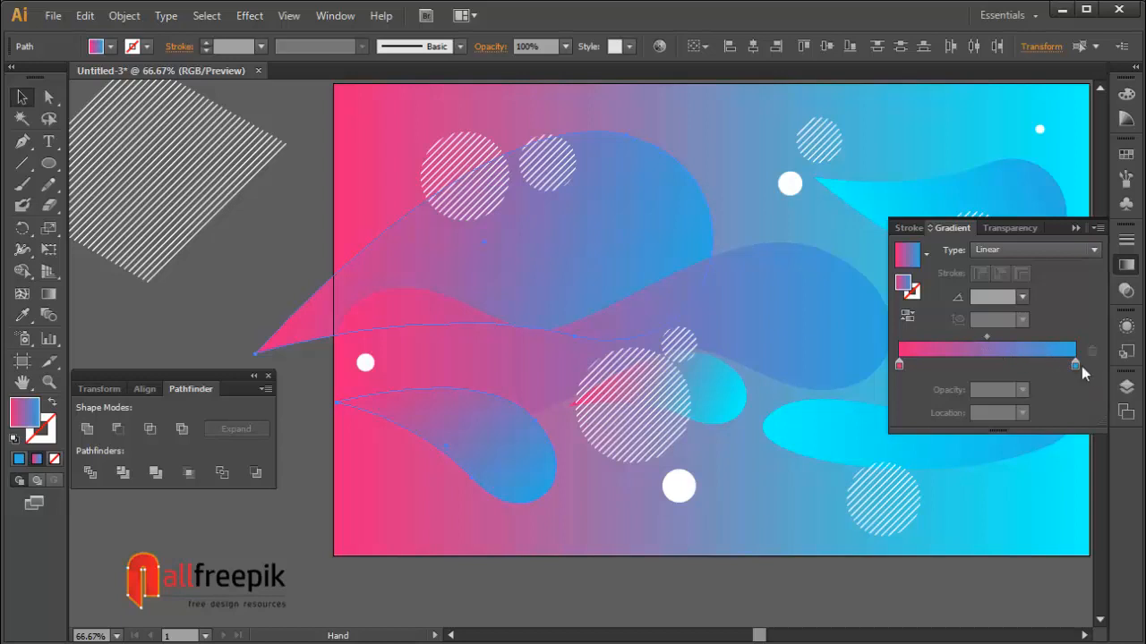
{"action": "left_click_drag", "start_coordinate": [986, 336], "coordinate": [1009, 331]}
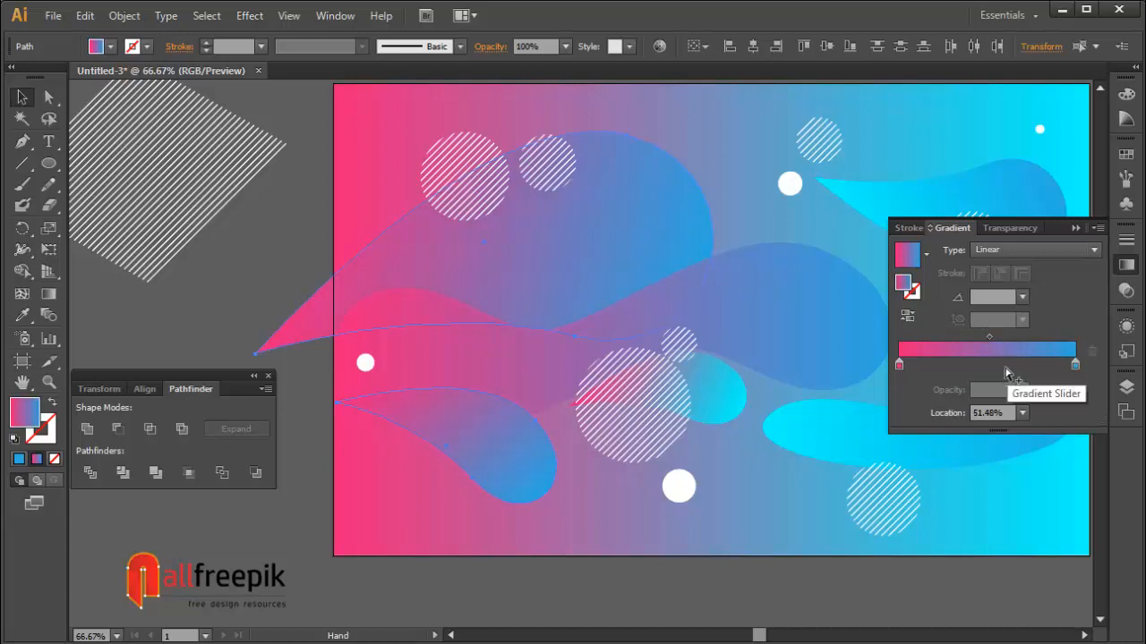
{"action": "left_click_drag", "start_coordinate": [900, 365], "coordinate": [958, 368]}
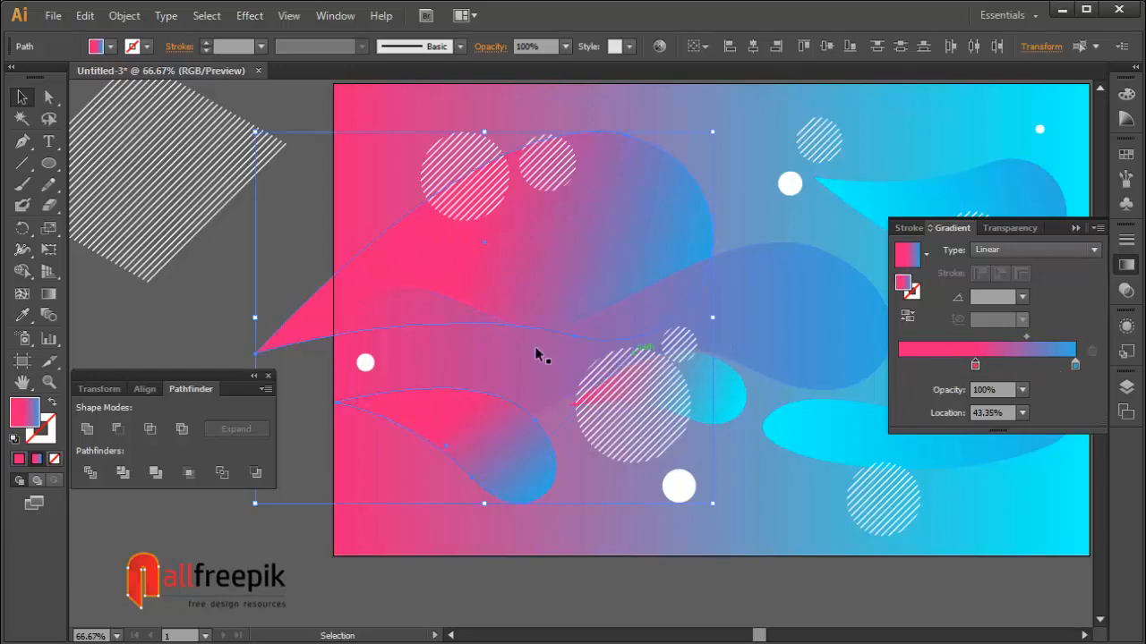
{"action": "left_click", "coordinate": [299, 248]}
Copy the large upper-left petal's adjusted gradient onto the central wavy shape with the Eyedropper
{"action": "mouse_move", "coordinate": [762, 246]}
{"action": "left_mouse_down"}
{"action": "mouse_move", "coordinate": [689, 230]}
{"action": "mouse_move", "coordinate": [692, 214]}
{"action": "mouse_move", "coordinate": [769, 264]}
{"action": "left_mouse_up"}
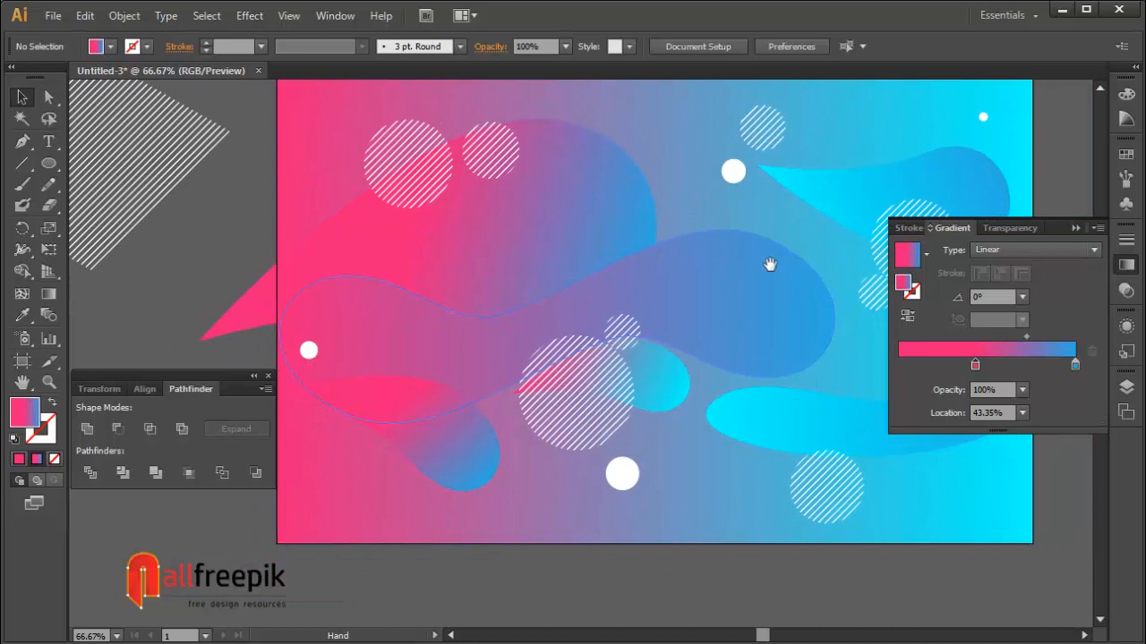
{"action": "left_click", "coordinate": [600, 231]}
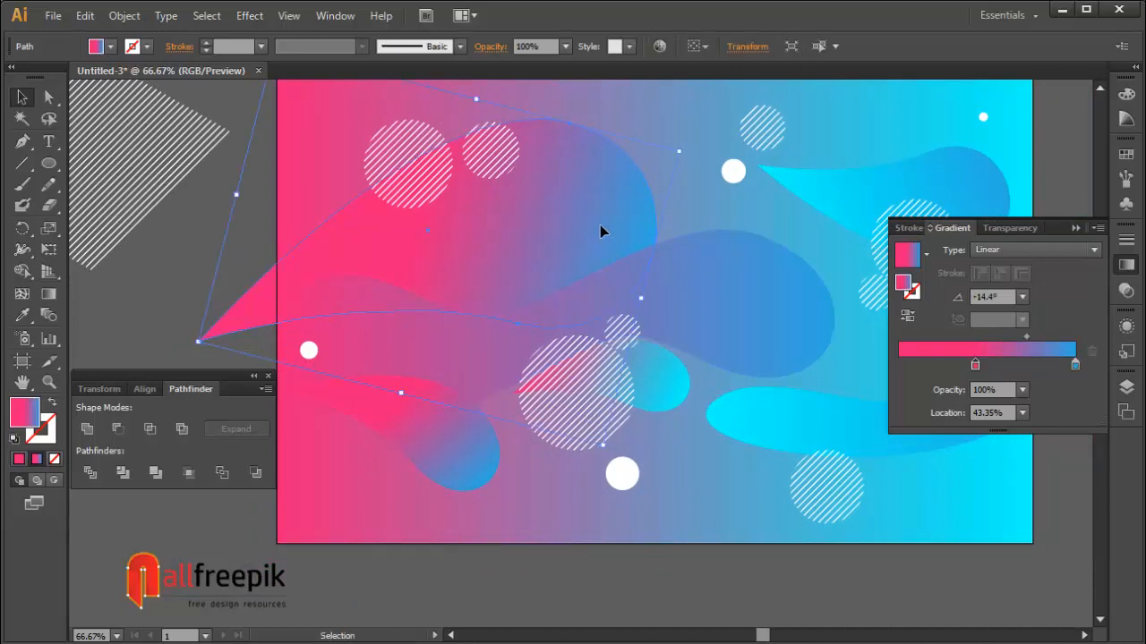
{"action": "left_click", "coordinate": [739, 320]}
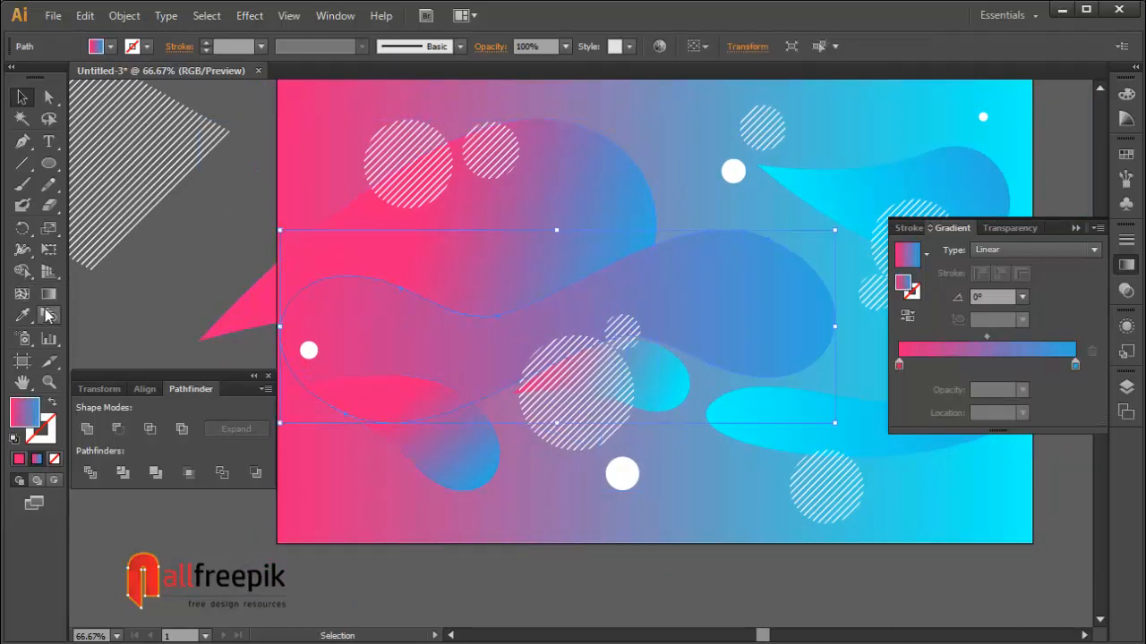
{"action": "left_click", "coordinate": [22, 316]}
{"action": "left_click", "coordinate": [541, 206]}
{"action": "left_click", "coordinate": [23, 96]}
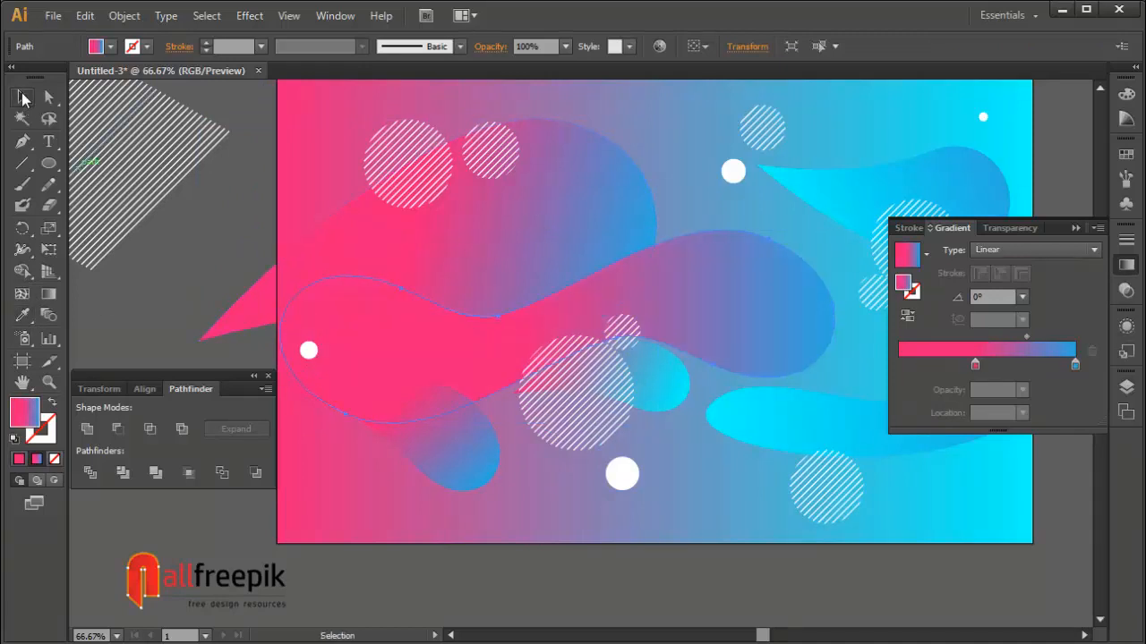
{"action": "left_click", "coordinate": [250, 193]}
Apply a Drop Shadow to all the fluid shapes with Darken mode, 10% opacity, 7 px X and Y offsets and 5 px blur
{"action": "left_click", "coordinate": [460, 457]}
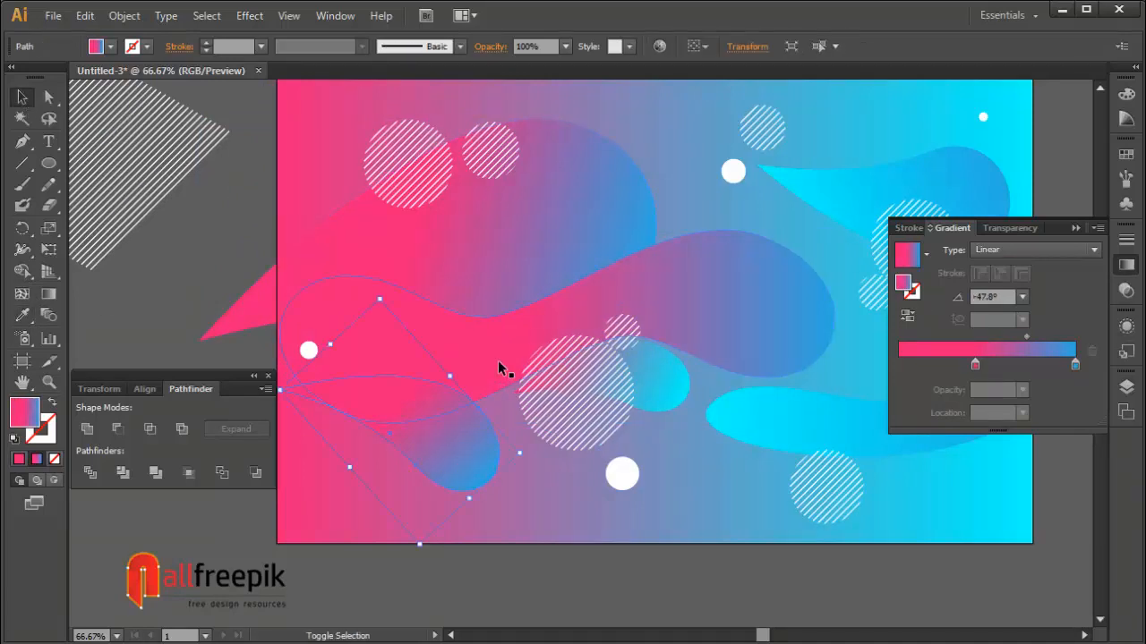
{"action": "left_click", "coordinate": [498, 358], "text": "shift"}
{"action": "left_click", "coordinate": [498, 277], "text": "shift"}
{"action": "left_click_drag", "start_coordinate": [617, 271], "coordinate": [473, 262]}
{"action": "left_click", "coordinate": [794, 173], "text": "shift"}
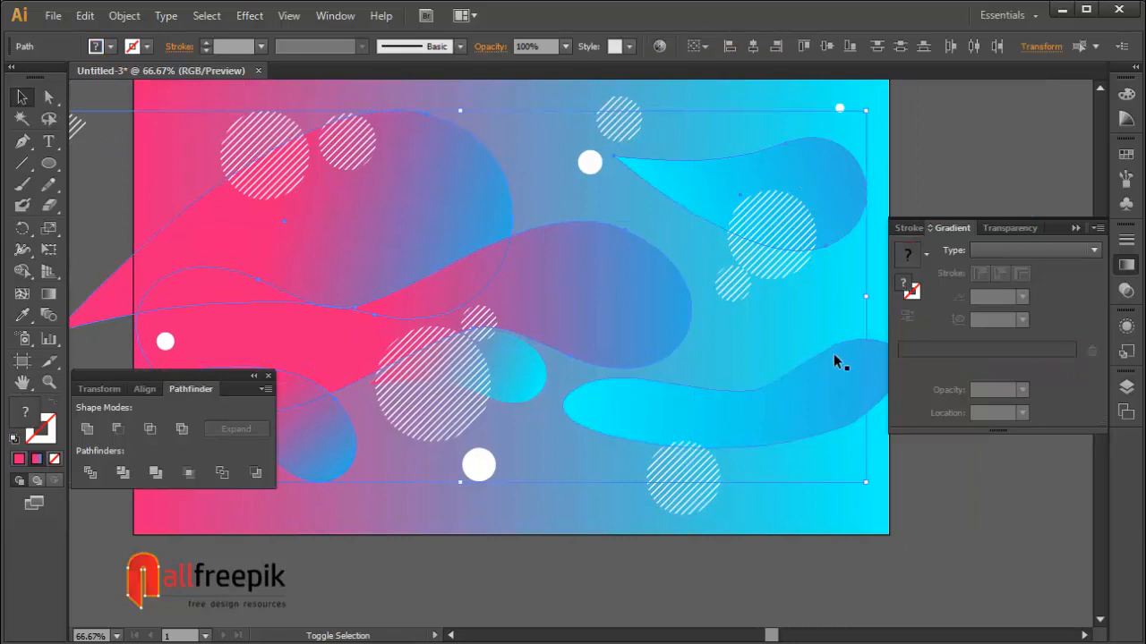
{"action": "left_click", "coordinate": [780, 403], "text": "shift"}
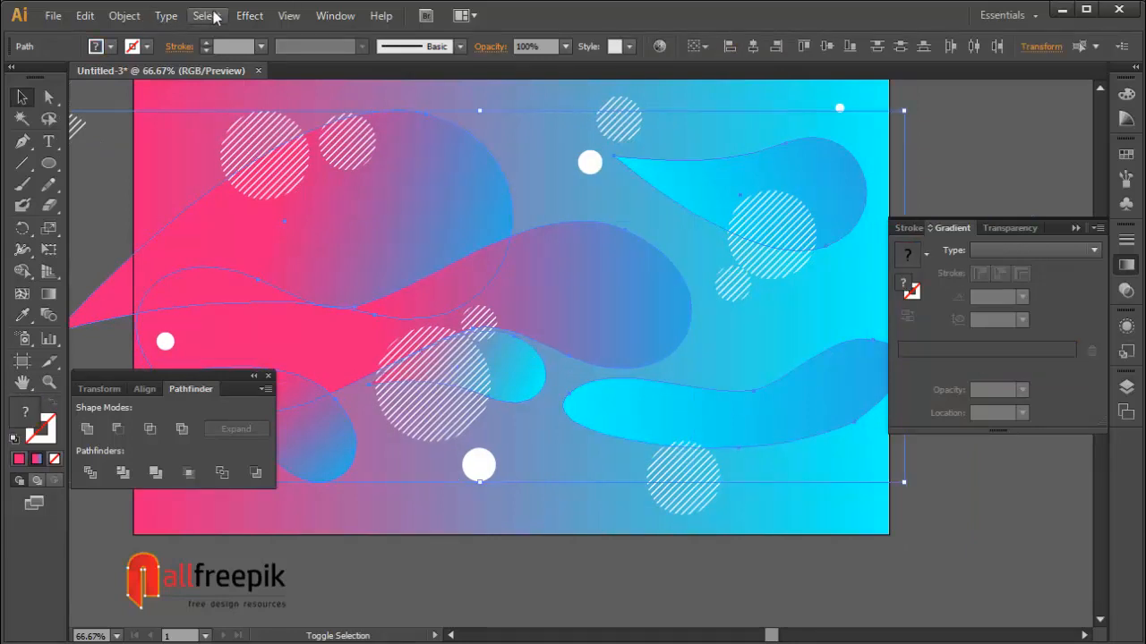
{"action": "left_click", "coordinate": [248, 16]}
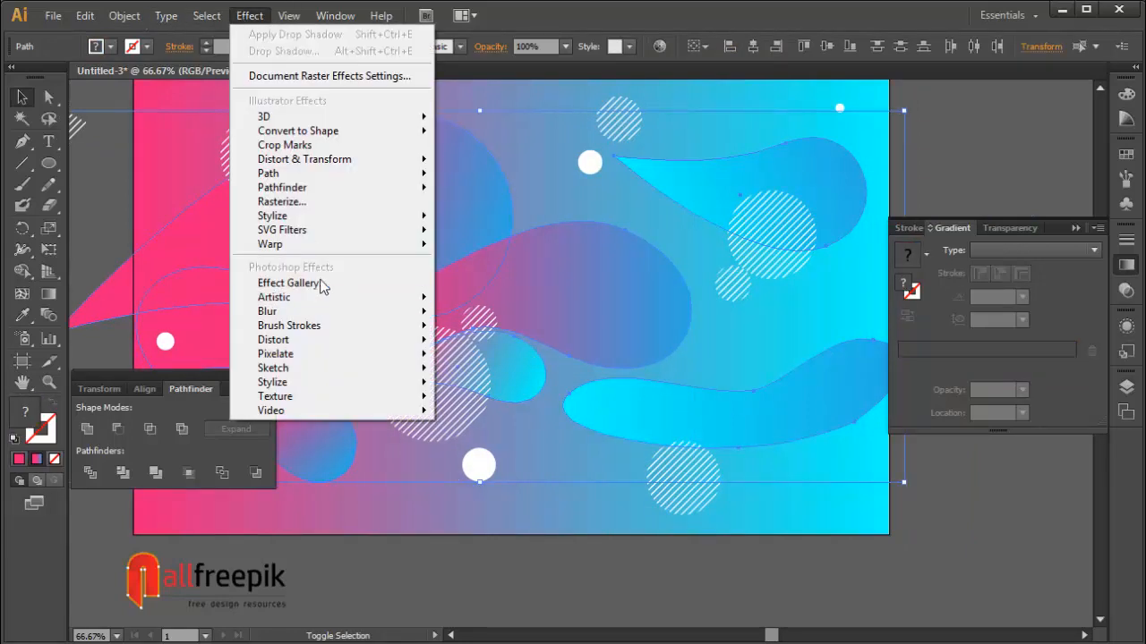
{"action": "mouse_move", "coordinate": [358, 215]}
{"action": "left_click", "coordinate": [482, 222]}
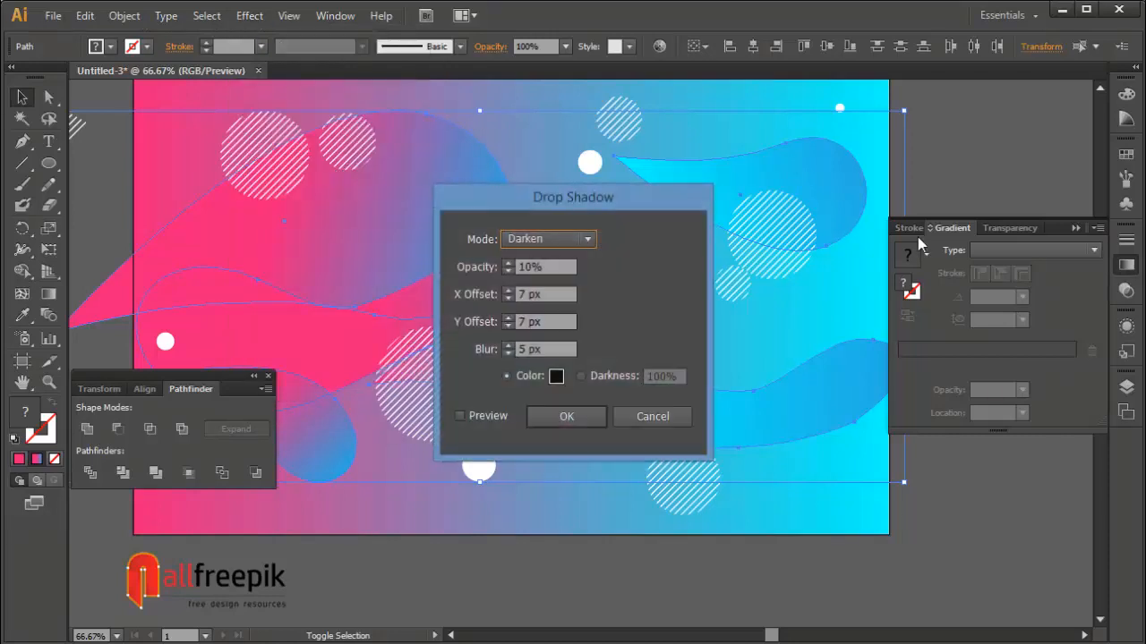
{"action": "left_click", "coordinate": [460, 416]}
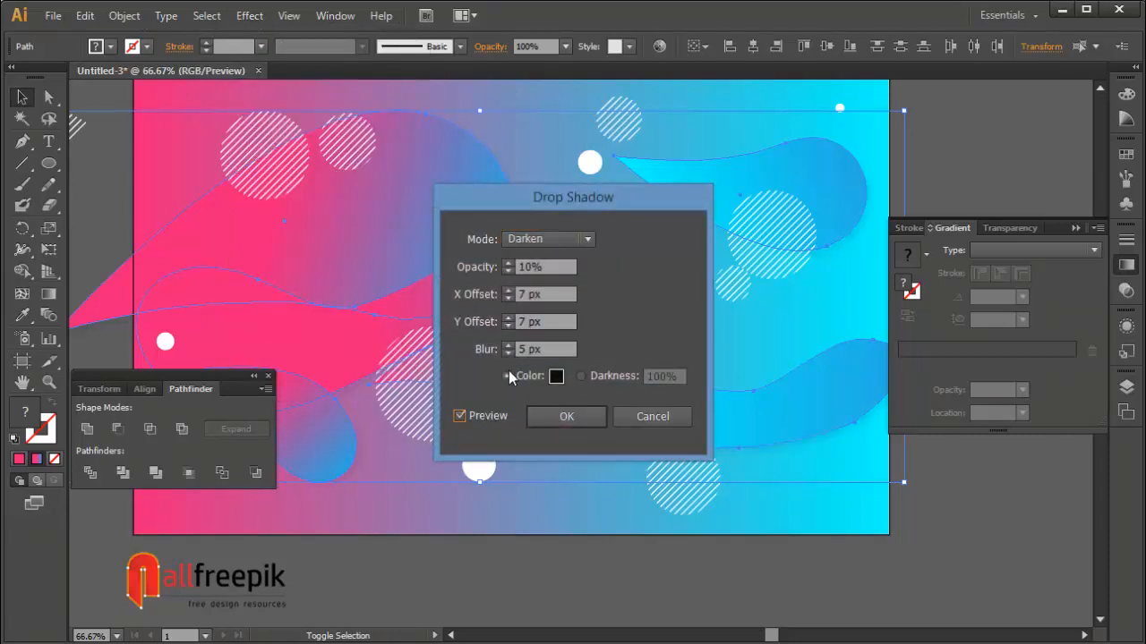
{"action": "left_click", "coordinate": [507, 268]}
{"action": "key", "text": "Tab"}
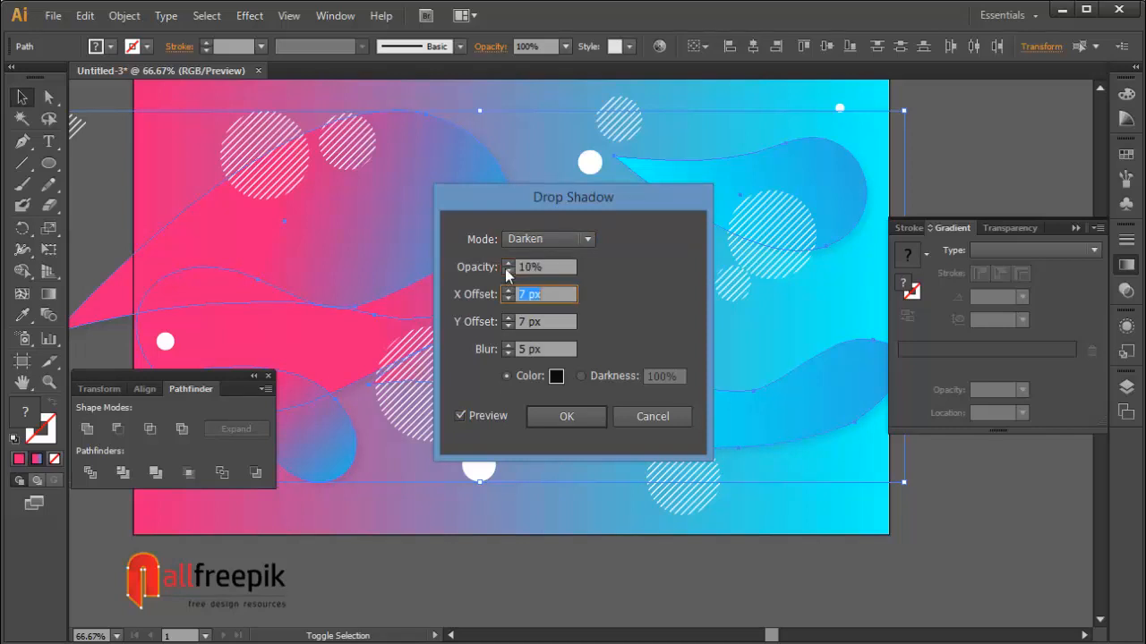
{"action": "left_click", "coordinate": [565, 416]}
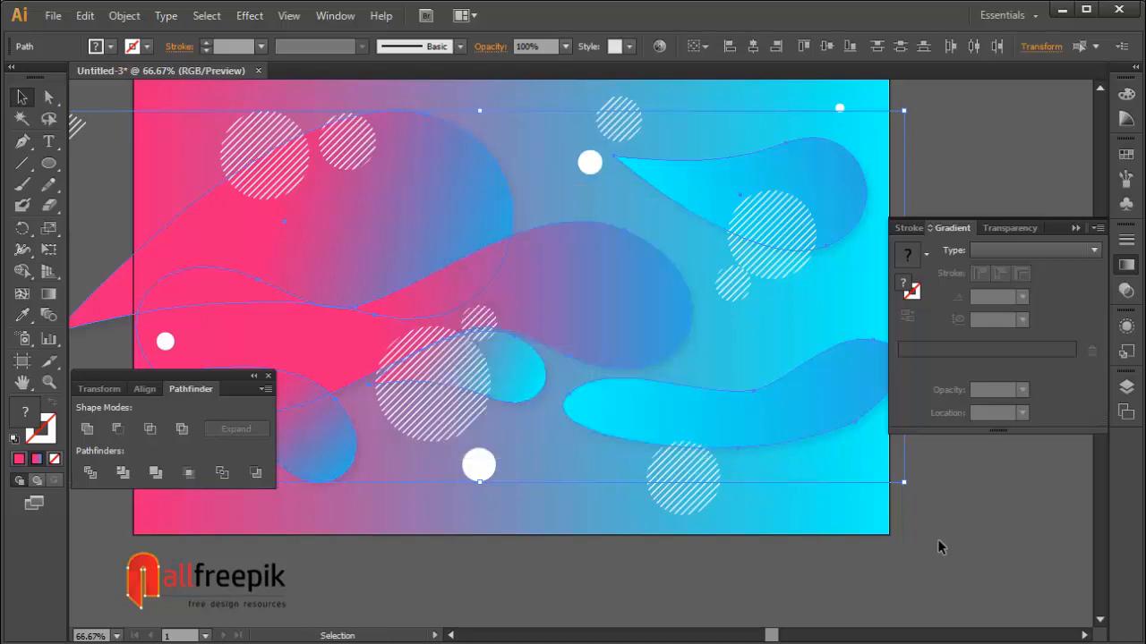
{"action": "left_click", "coordinate": [939, 542]}
Add a third gradient stop in pink at 0% to the central wavy shape's gradient
{"action": "left_click_drag", "start_coordinate": [601, 529], "coordinate": [713, 547]}
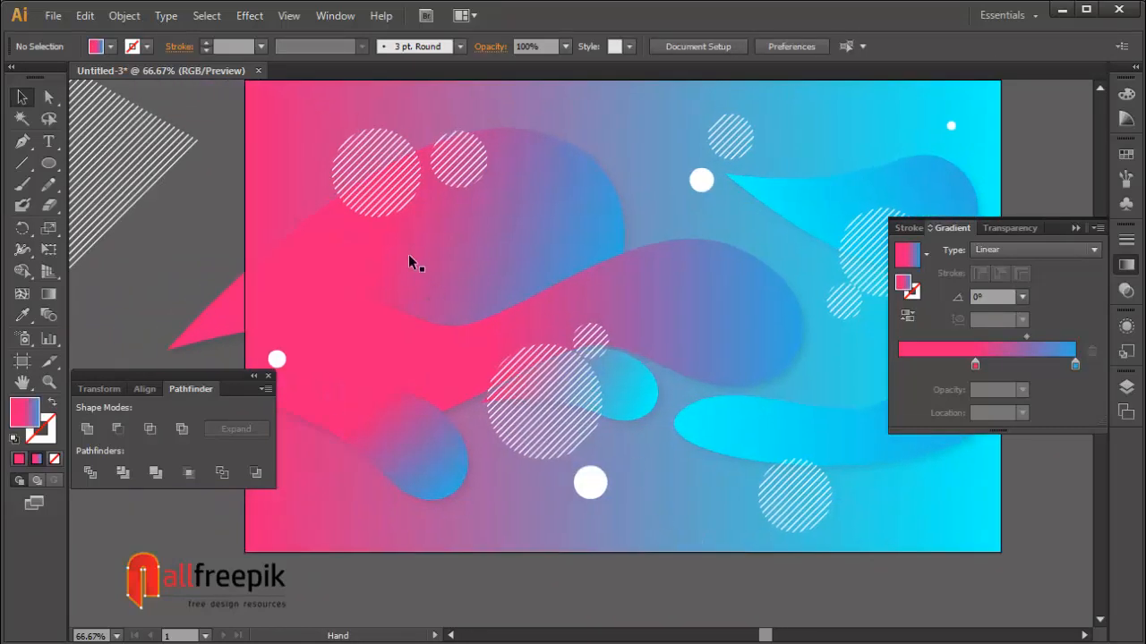
{"action": "left_click", "coordinate": [446, 256]}
{"action": "left_click_drag", "start_coordinate": [482, 295], "coordinate": [580, 276]}
{"action": "left_click", "coordinate": [472, 319]}
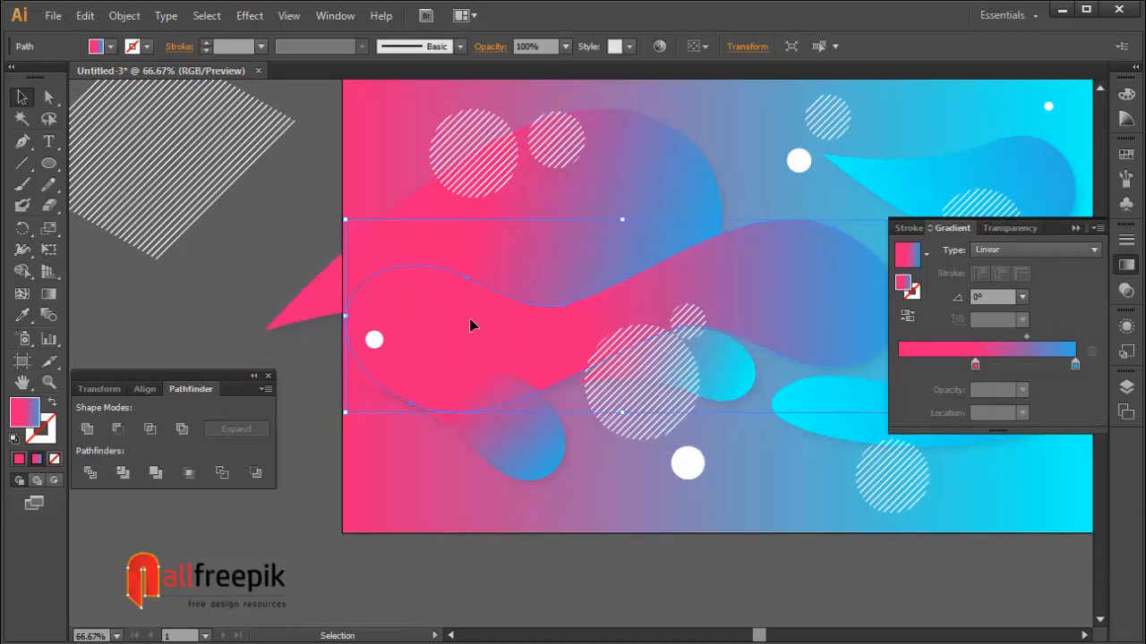
{"action": "left_click", "coordinate": [469, 318]}
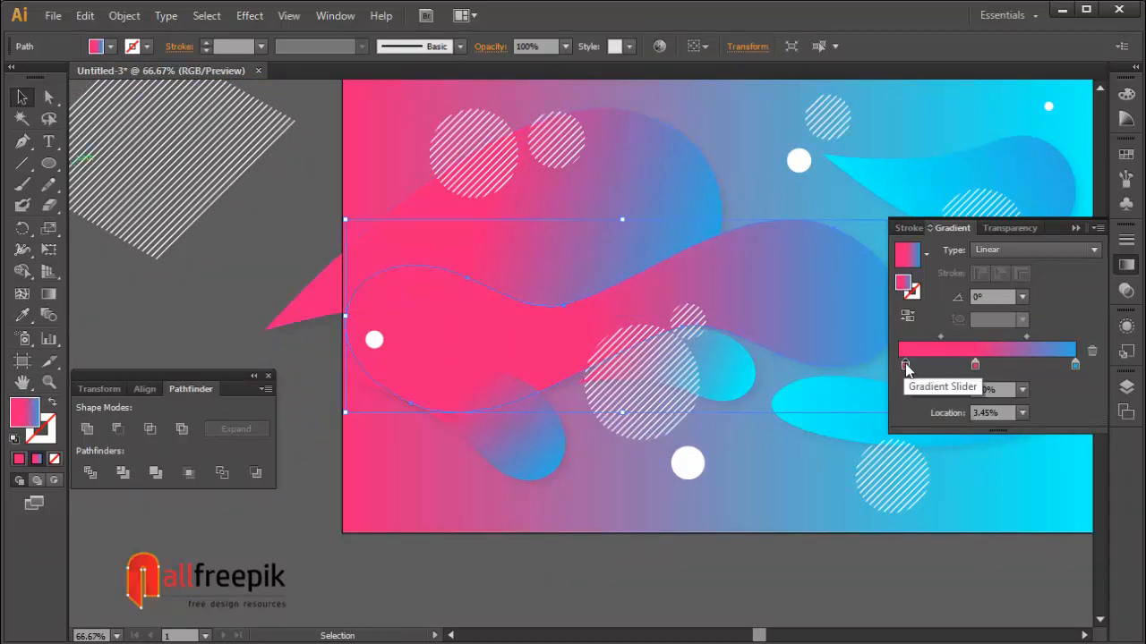
{"action": "left_click", "coordinate": [897, 365]}
{"action": "double_click", "coordinate": [897, 365]}
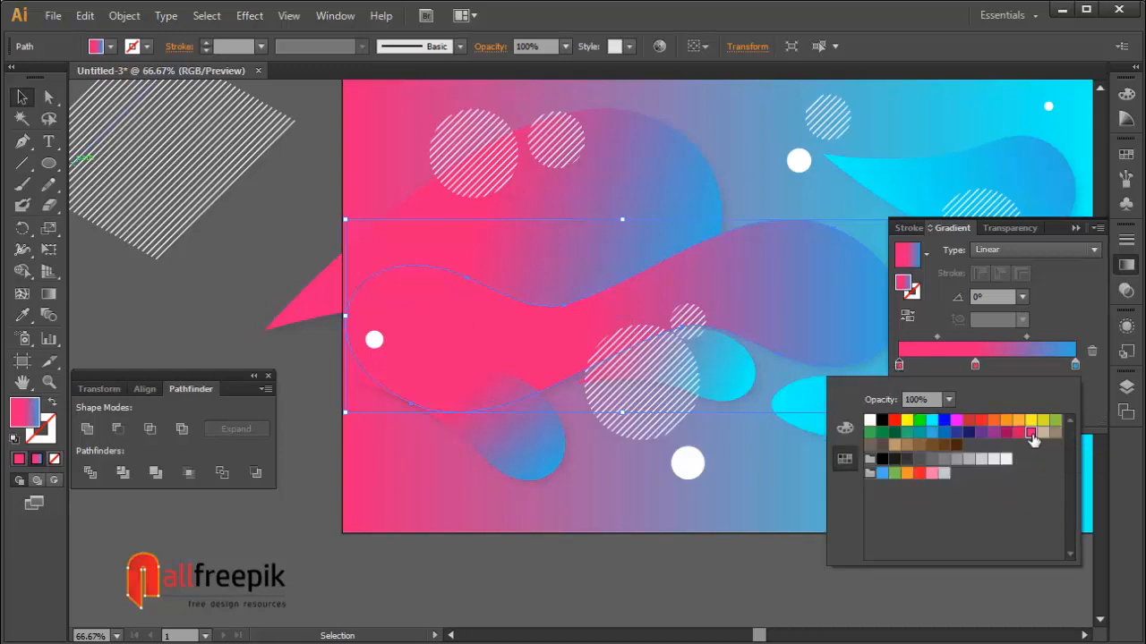
Recolor the middle stop of the central wavy shape's gradient with a crimson swatch and move it to 51.72%
{"action": "left_click", "coordinate": [972, 367]}
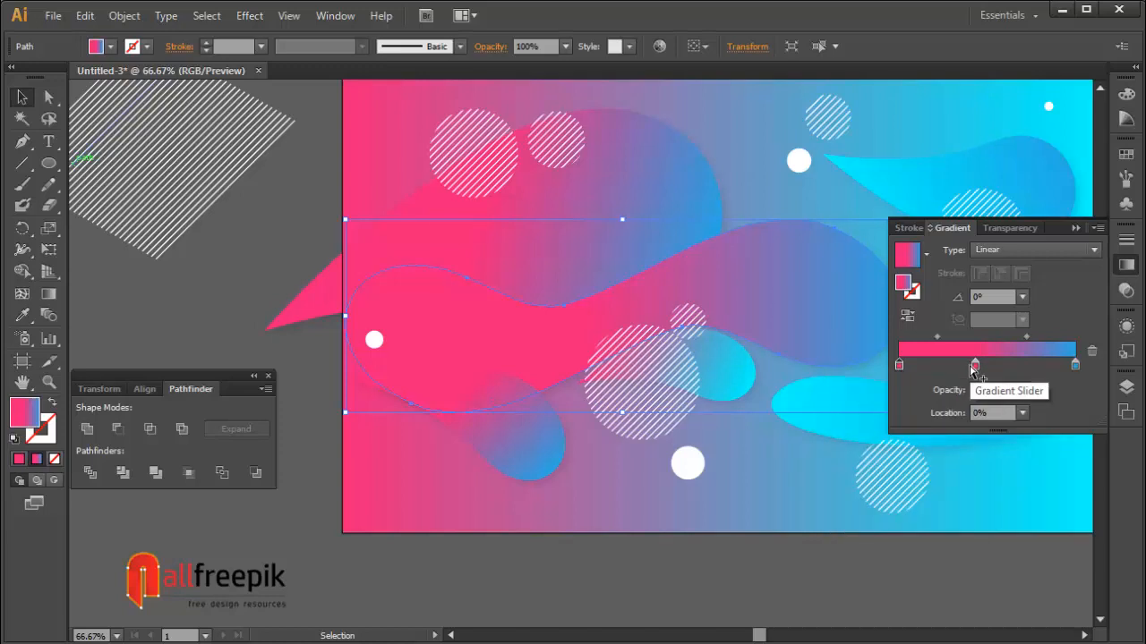
{"action": "double_click", "coordinate": [974, 366]}
{"action": "left_click", "coordinate": [1008, 434]}
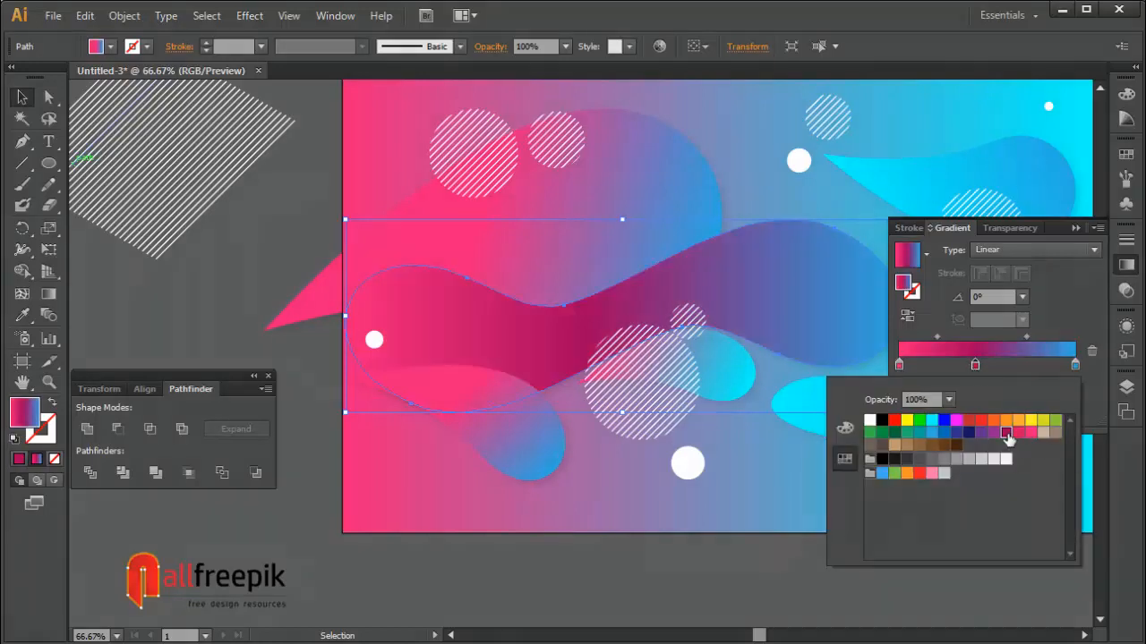
{"action": "left_click", "coordinate": [1018, 435]}
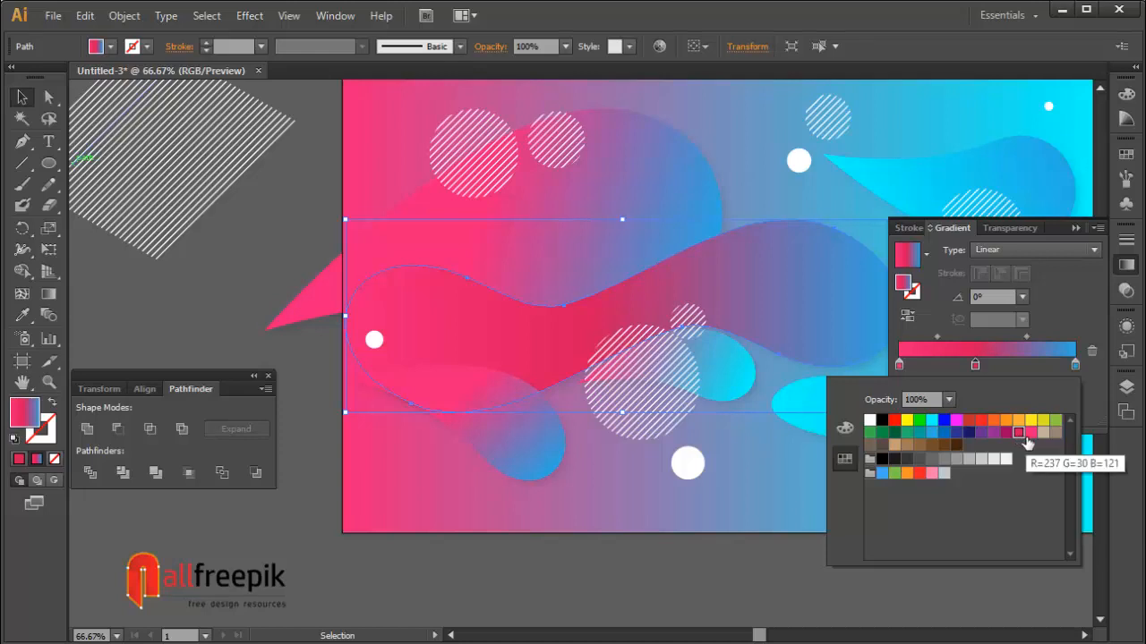
{"action": "left_click", "coordinate": [1056, 322]}
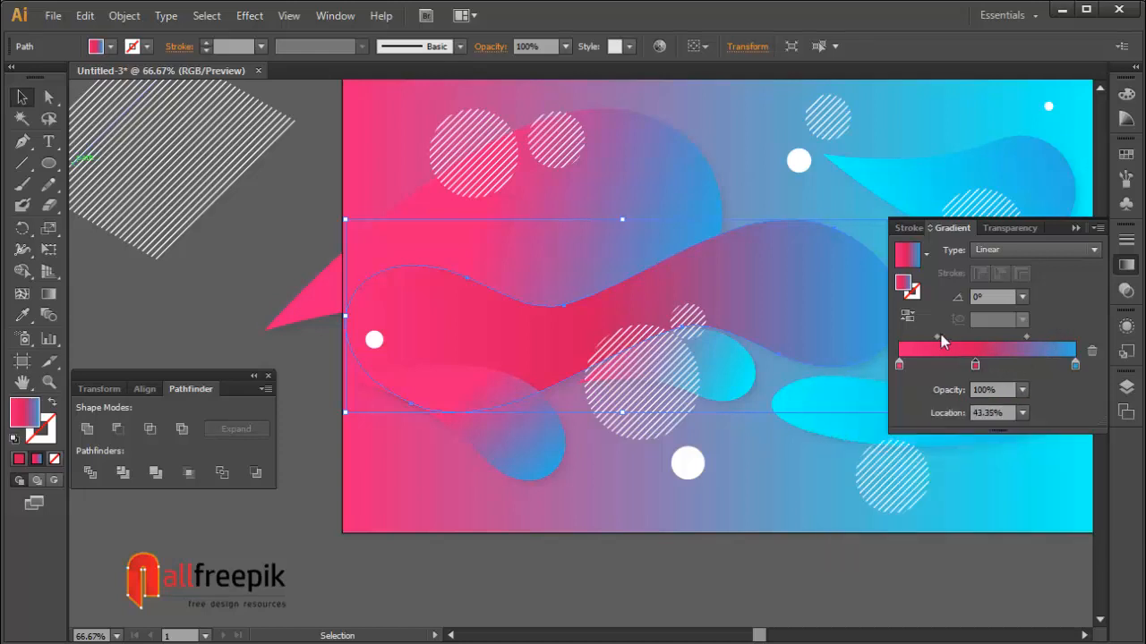
{"action": "left_click_drag", "start_coordinate": [938, 341], "coordinate": [990, 365]}
{"action": "left_click", "coordinate": [250, 273]}
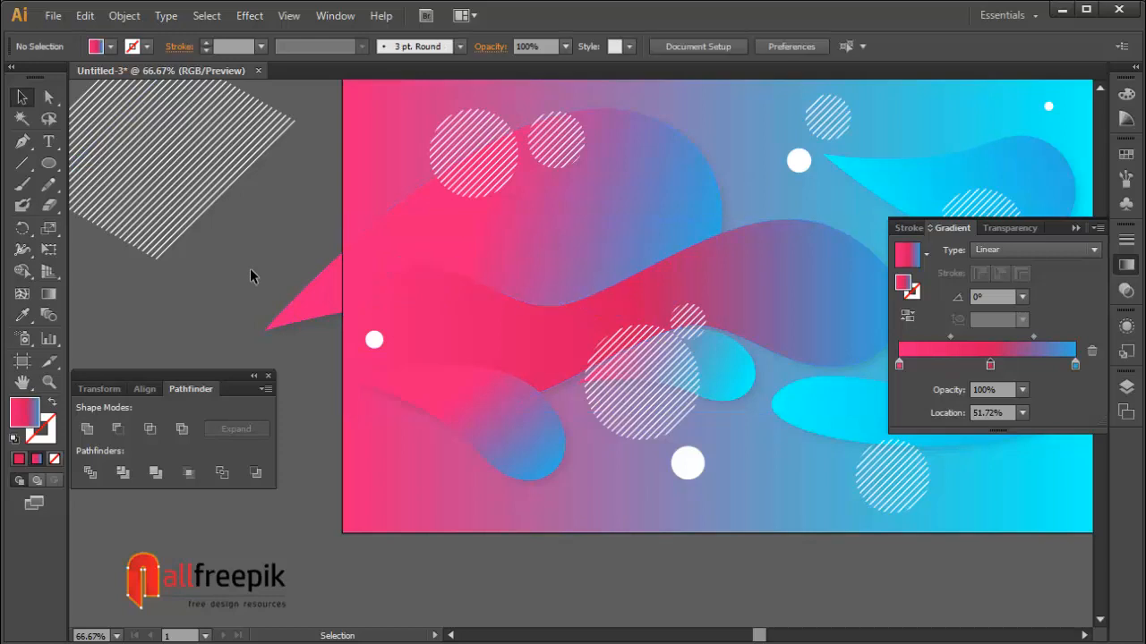
Copy the central wavy shape's three-stop gradient onto the lower-left petal with the Eyedropper
{"action": "left_click_drag", "start_coordinate": [753, 319], "coordinate": [704, 311]}
{"action": "left_click", "coordinate": [436, 456]}
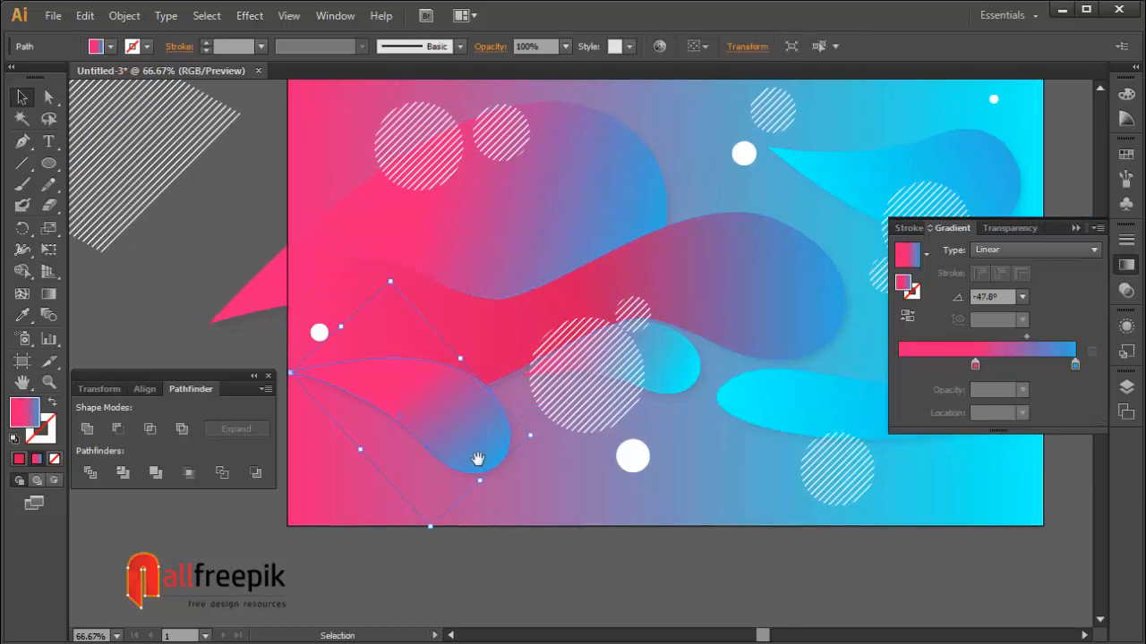
{"action": "left_click_drag", "start_coordinate": [478, 460], "coordinate": [581, 446]}
{"action": "left_click", "coordinate": [23, 315]}
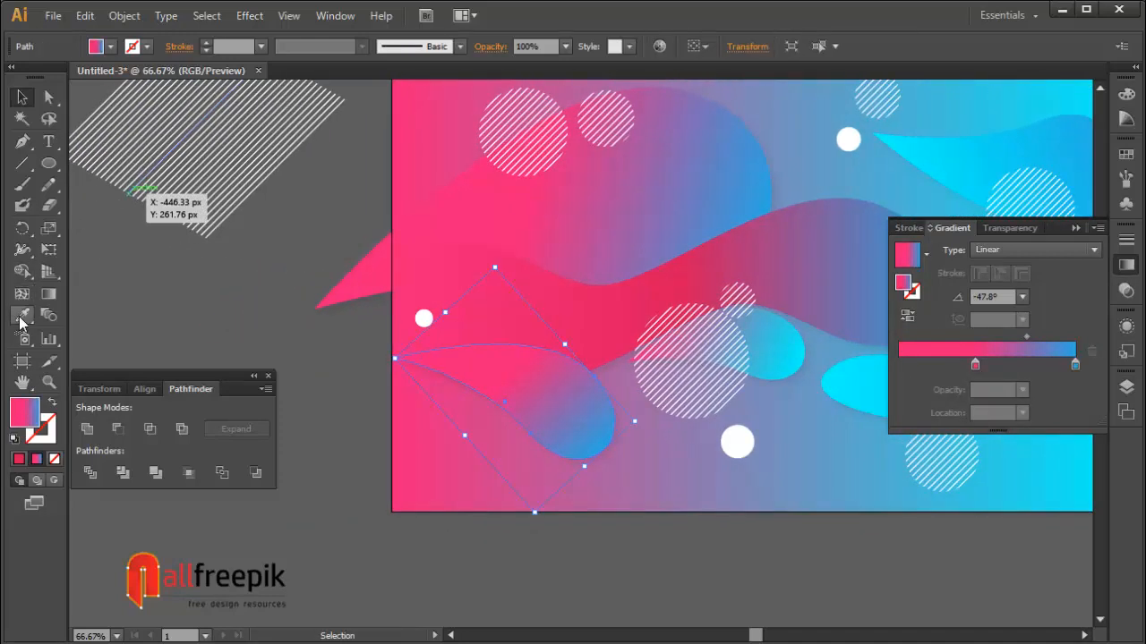
{"action": "left_click", "coordinate": [548, 291]}
{"action": "left_click", "coordinate": [49, 96]}
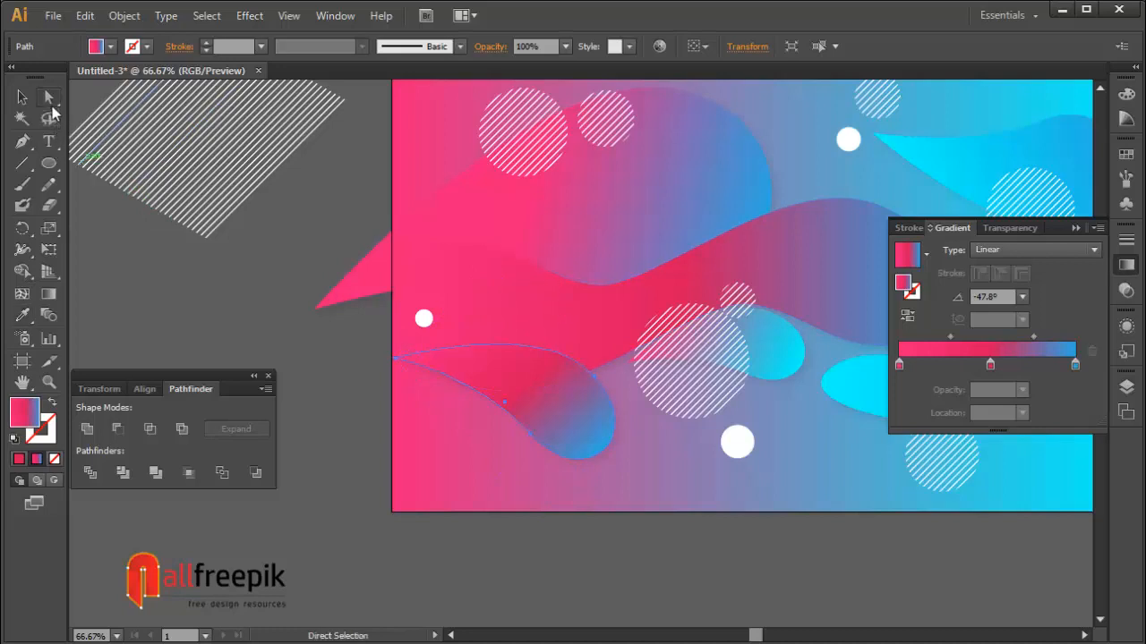
{"action": "left_click", "coordinate": [240, 324]}
Change the blue end of the lower-left petal's gradient to a dark magenta swatch
{"action": "left_click", "coordinate": [566, 428]}
{"action": "left_click", "coordinate": [1075, 367]}
{"action": "double_click", "coordinate": [1075, 367]}
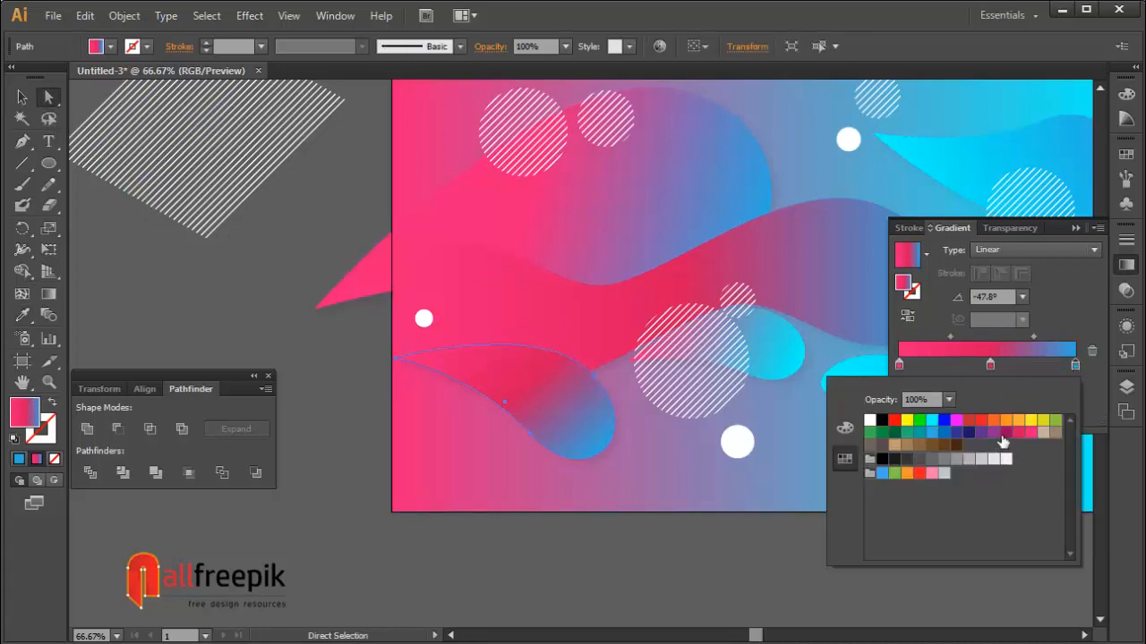
{"action": "left_click", "coordinate": [1006, 433]}
{"action": "left_click", "coordinate": [729, 545]}
Copy the lower-left petal's pink-to-magenta gradient onto the large upper-left petal with the Eyedropper
{"action": "key", "text": "space"}
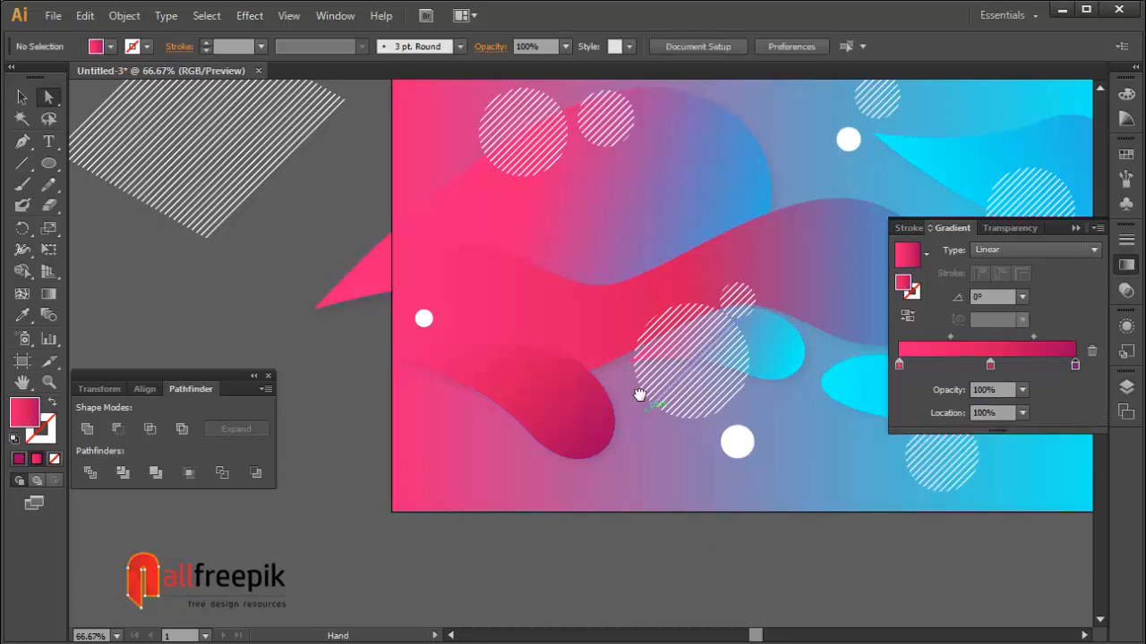
{"action": "left_click_drag", "start_coordinate": [639, 396], "coordinate": [558, 517]}
{"action": "left_click", "coordinate": [625, 315]}
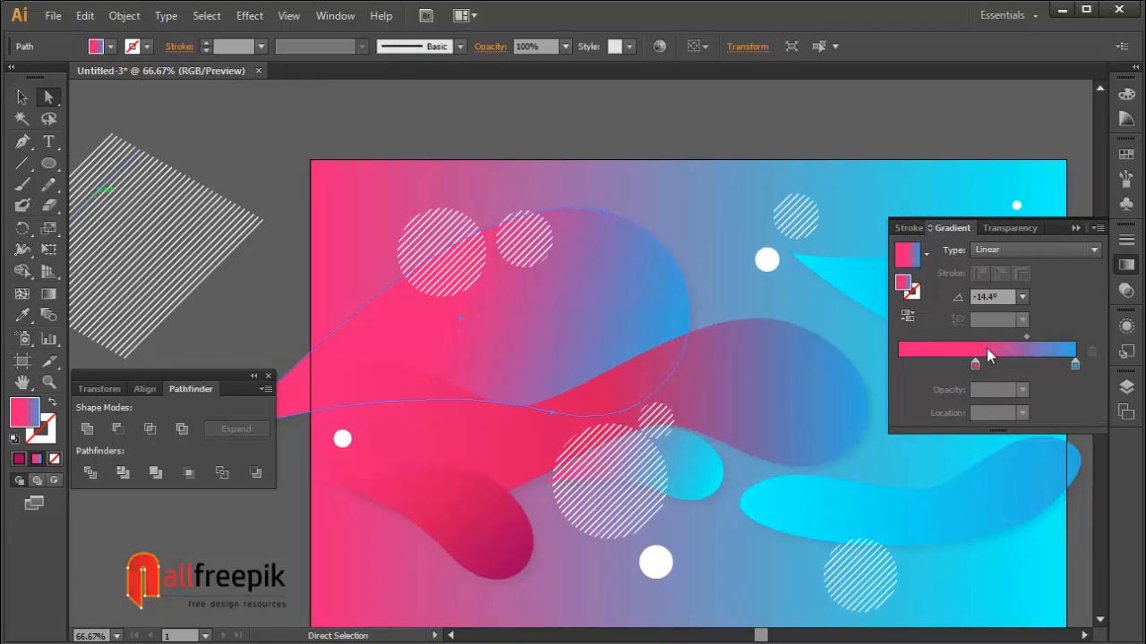
{"action": "left_click", "coordinate": [23, 315]}
{"action": "left_click", "coordinate": [458, 514]}
{"action": "key", "text": "a"}
{"action": "left_click", "coordinate": [178, 127]}
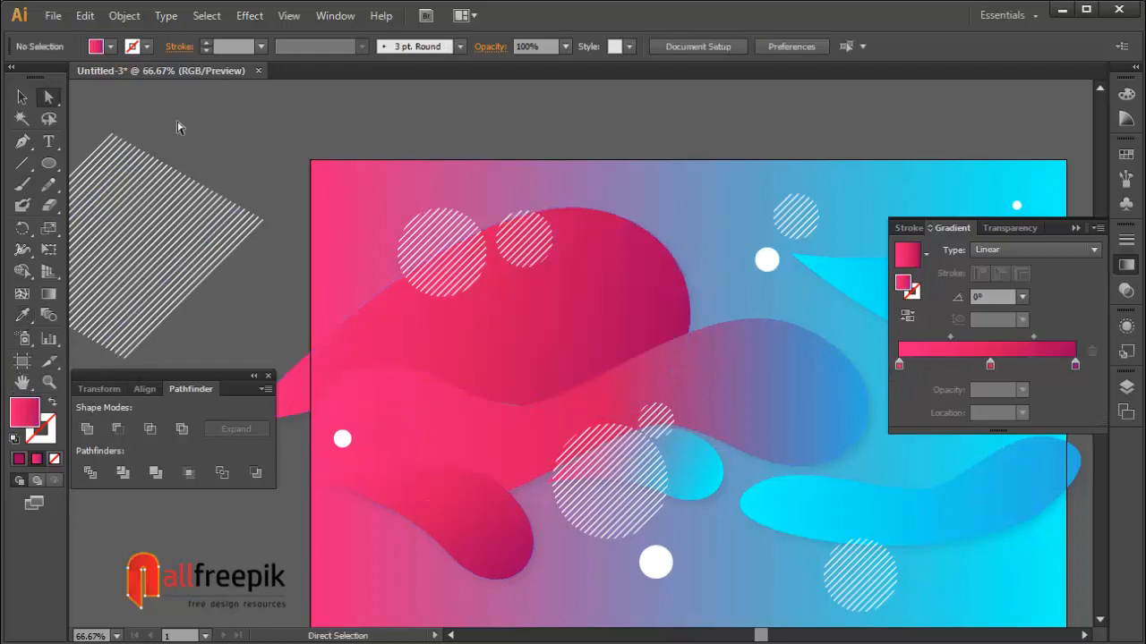
Enlarge the upper-right and lower-right blue petals so they extend past the artboard's right edge
{"action": "left_click", "coordinate": [1126, 268]}
{"action": "key", "text": "space"}
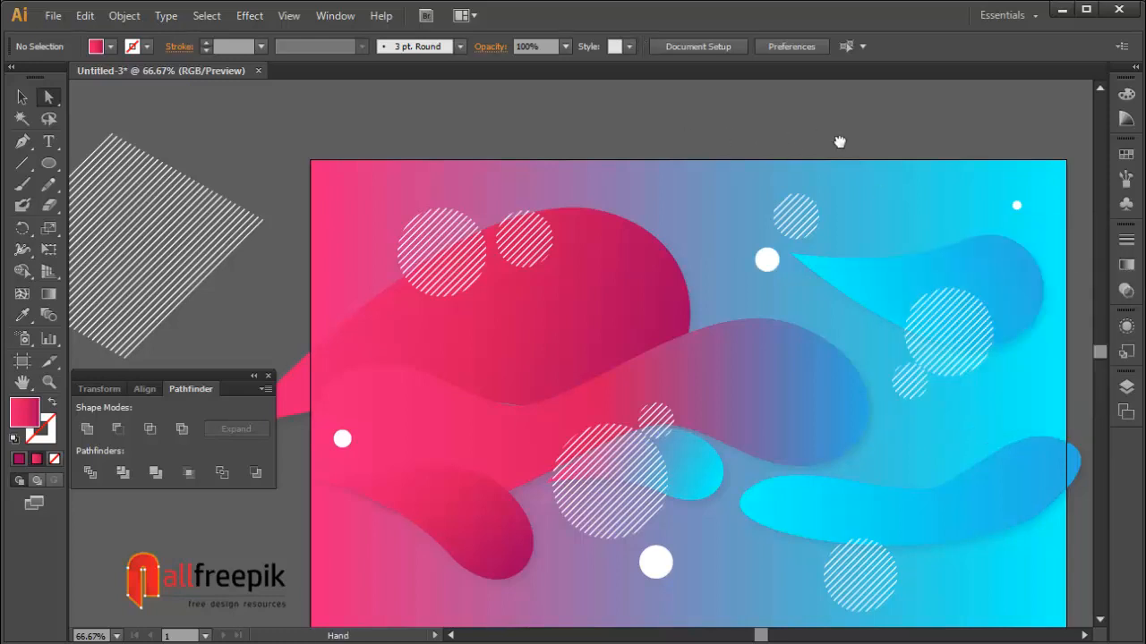
{"action": "left_click_drag", "start_coordinate": [839, 141], "coordinate": [809, 132]}
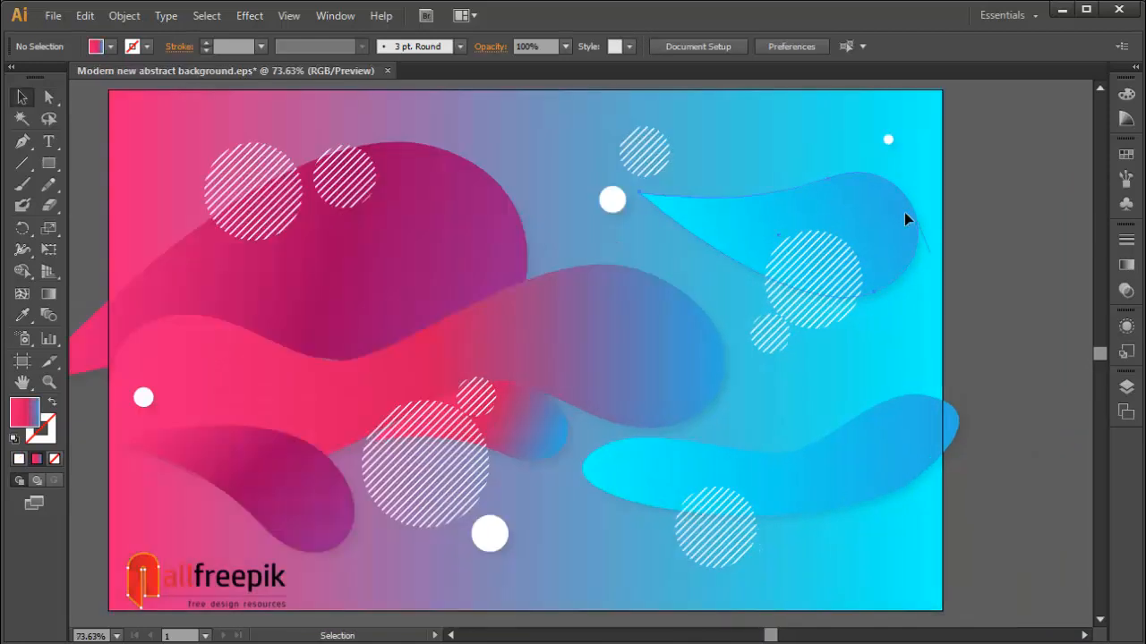
{"action": "left_click", "coordinate": [904, 212]}
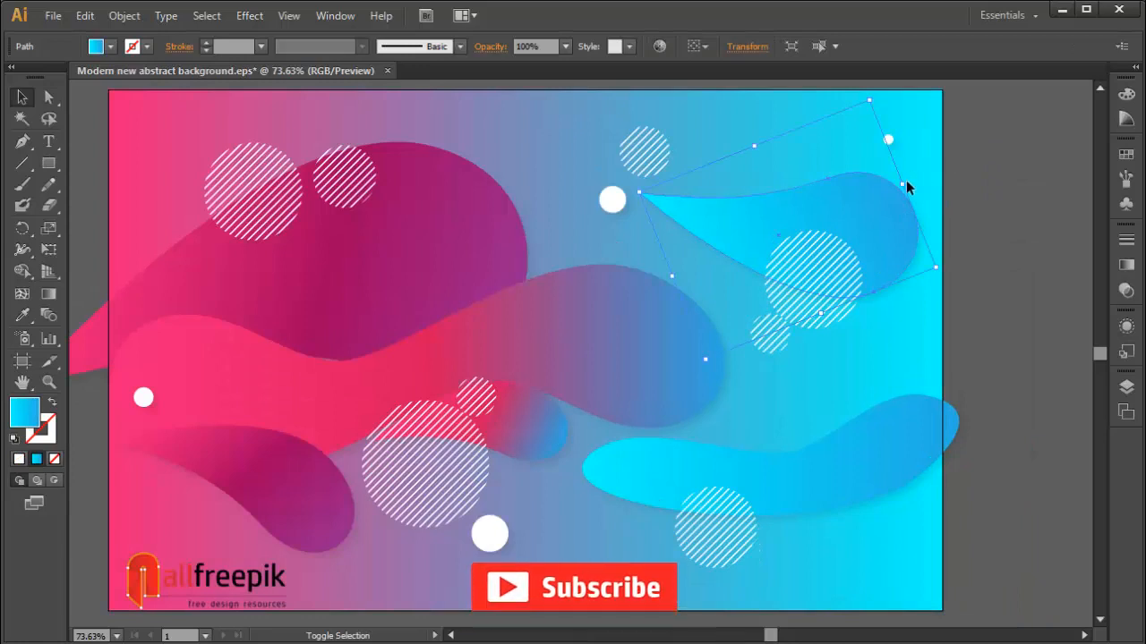
{"action": "left_click_drag", "start_coordinate": [903, 183], "coordinate": [944, 167]}
{"action": "left_click", "coordinate": [1041, 328]}
{"action": "left_click", "coordinate": [908, 449]}
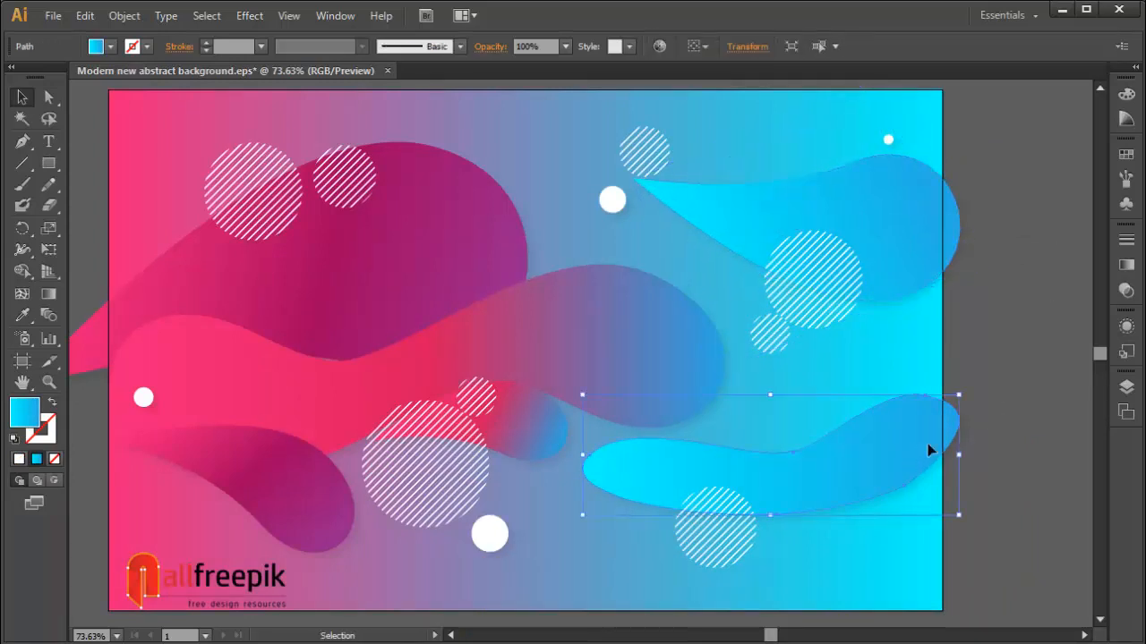
{"action": "left_click_drag", "start_coordinate": [962, 401], "coordinate": [1008, 378]}
Bring the lower-right blue petal and the upper-right blue petal to the front of the stacking order
{"action": "right_click", "coordinate": [955, 405]}
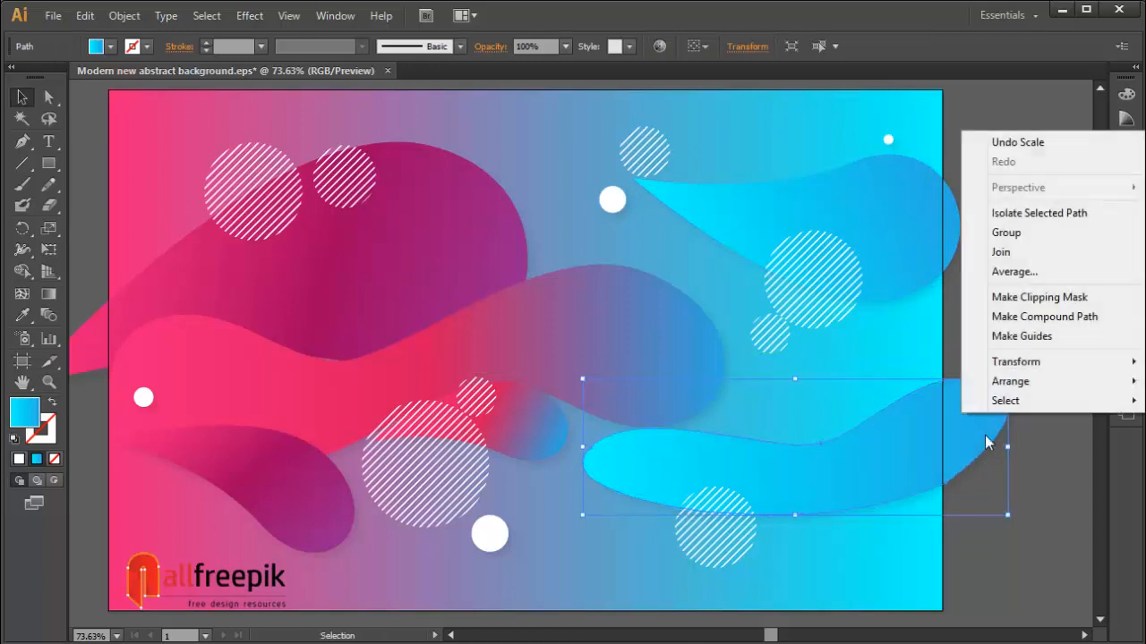
{"action": "mouse_move", "coordinate": [1026, 382]}
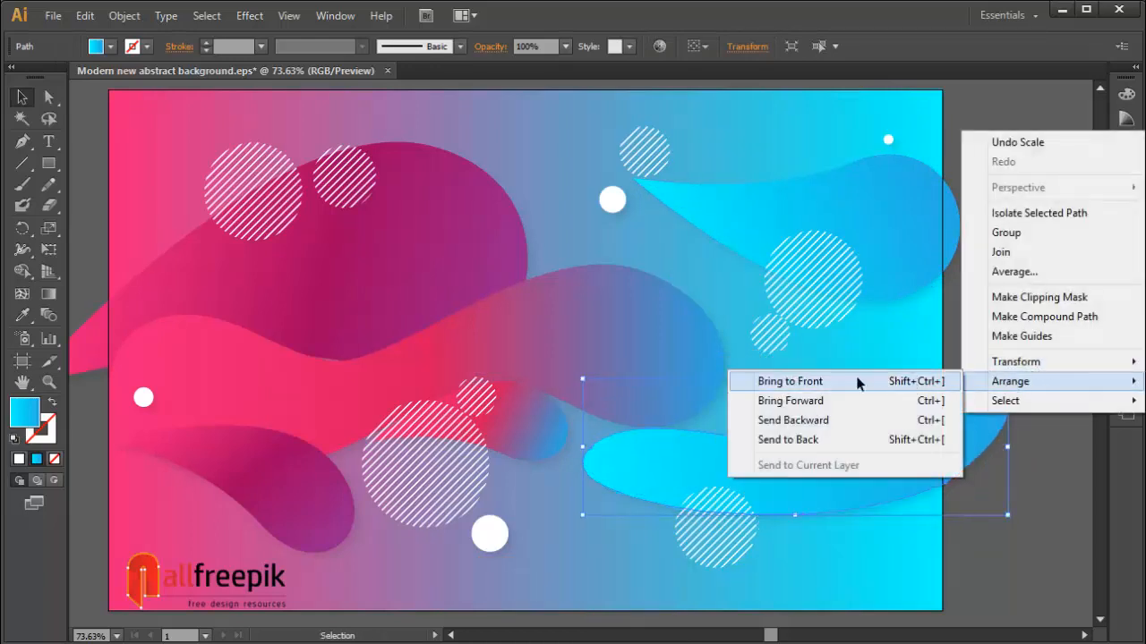
{"action": "left_click", "coordinate": [859, 382]}
{"action": "left_click", "coordinate": [851, 211]}
{"action": "right_click", "coordinate": [857, 215]}
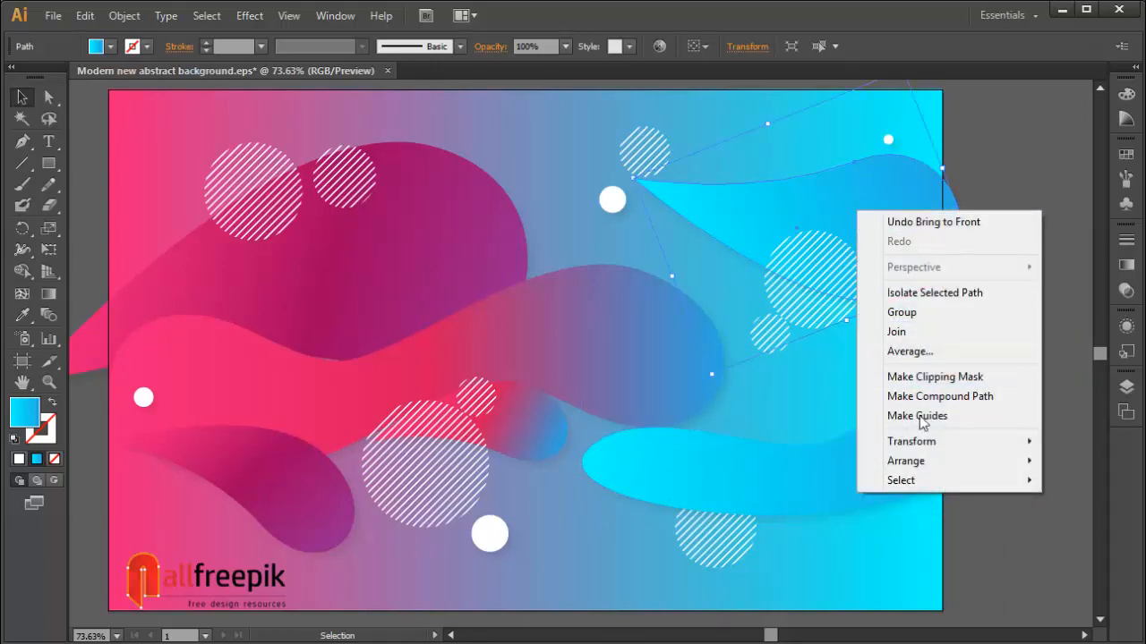
{"action": "mouse_move", "coordinate": [930, 461]}
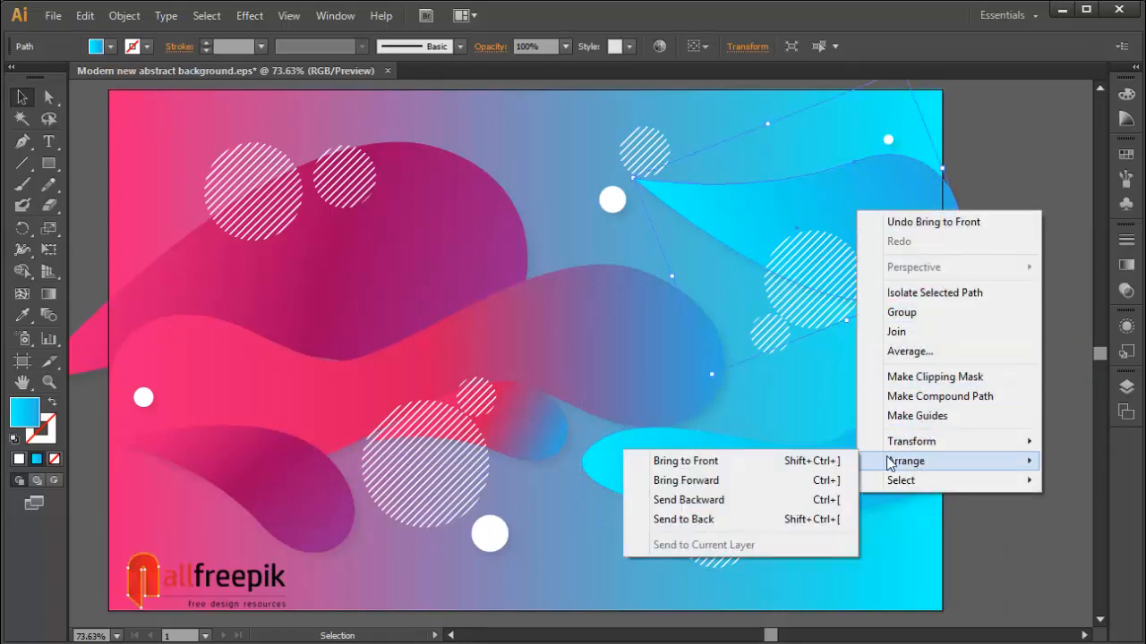
{"action": "left_click", "coordinate": [784, 466]}
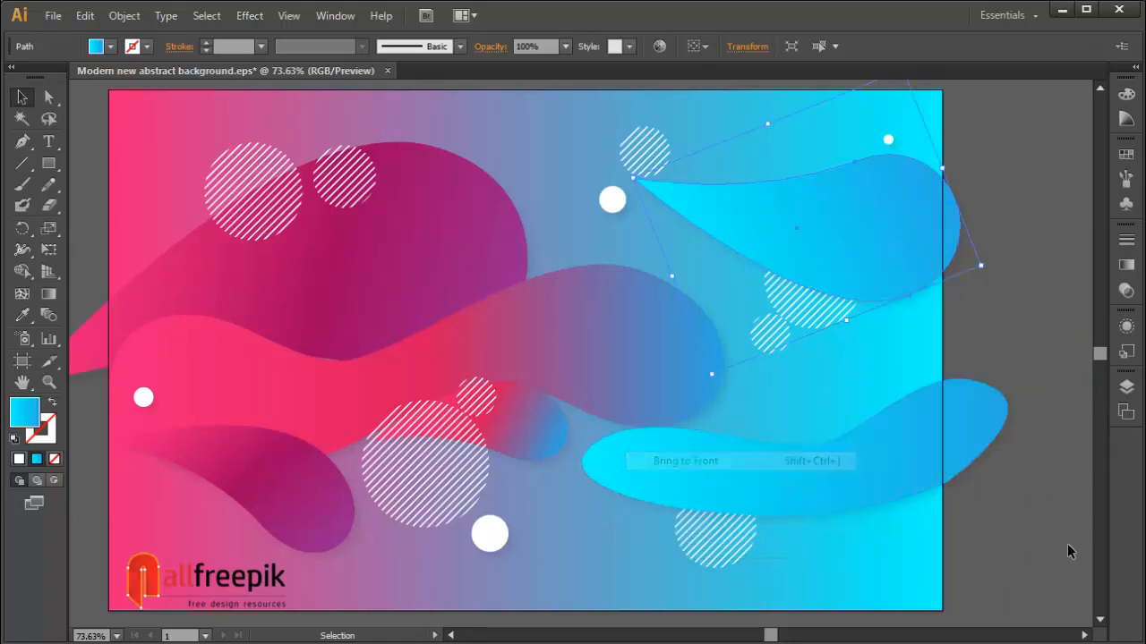
{"action": "left_click", "coordinate": [1016, 338]}
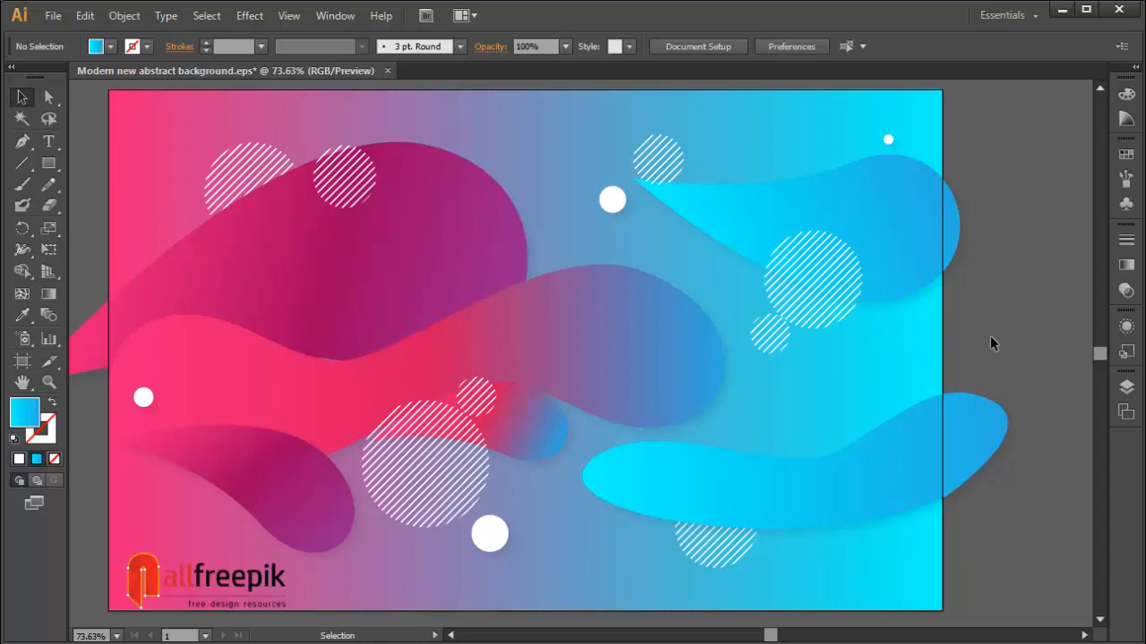
Duplicate the white dot near the artboard's left edge onto the top edge of the large magenta petal
{"action": "left_click", "coordinate": [141, 406]}
{"action": "left_click_drag", "start_coordinate": [141, 406], "coordinate": [408, 145]}
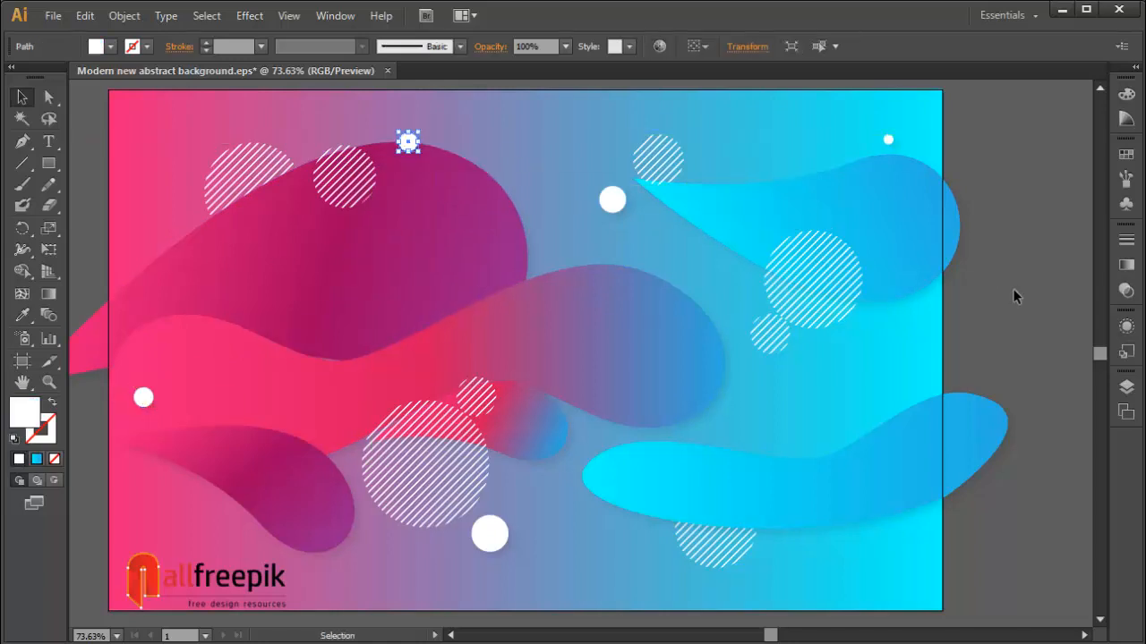
{"action": "left_click", "coordinate": [1013, 289]}
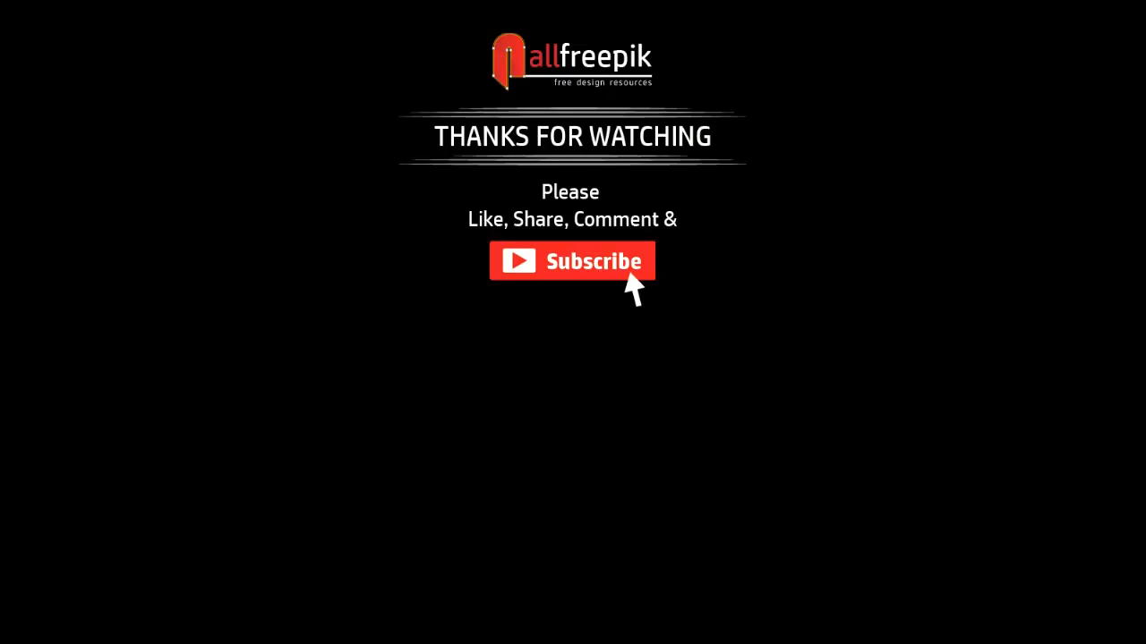